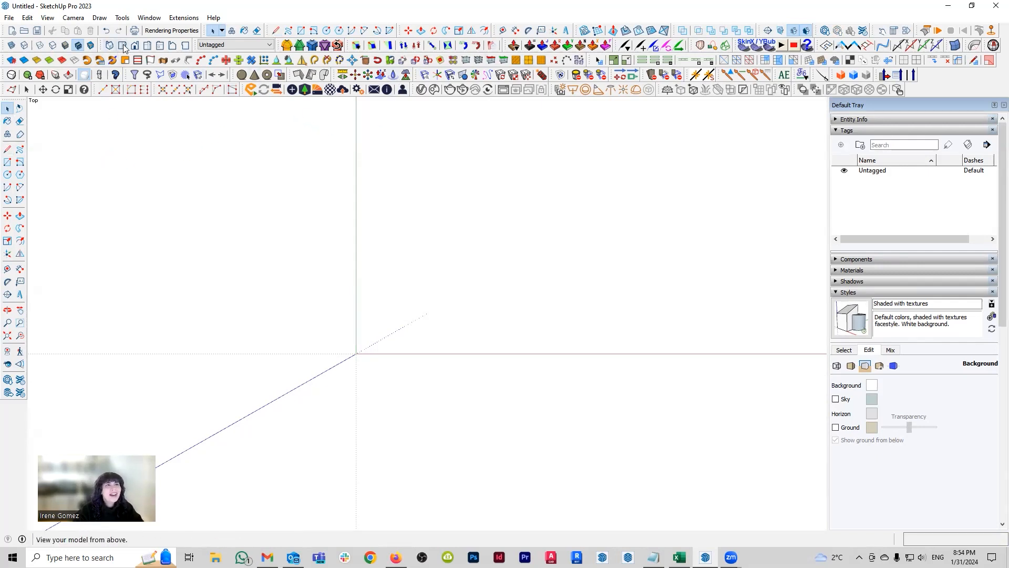
left_click(71, 18)
mouse_move(109, 54)
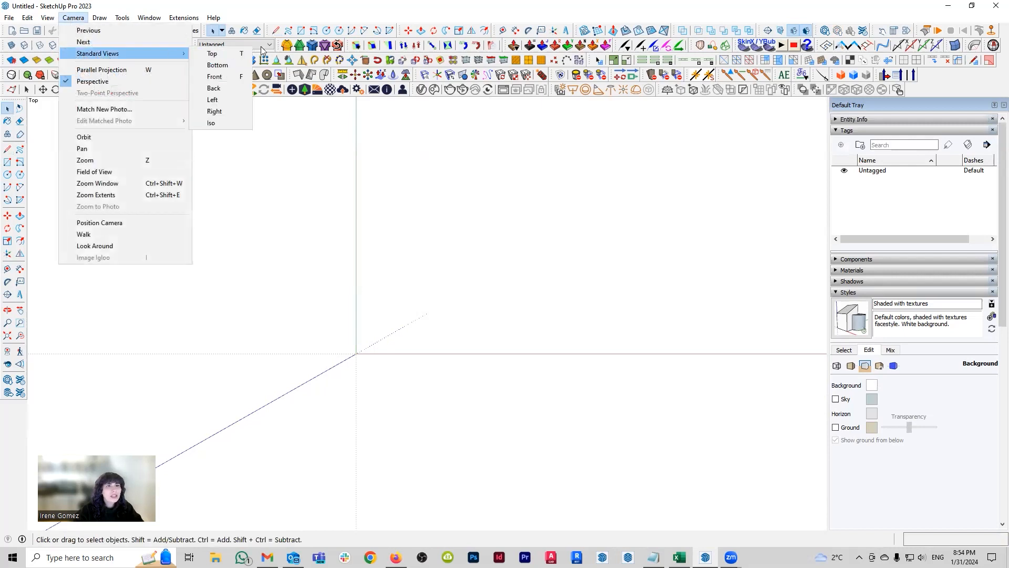
left_click(618, 307)
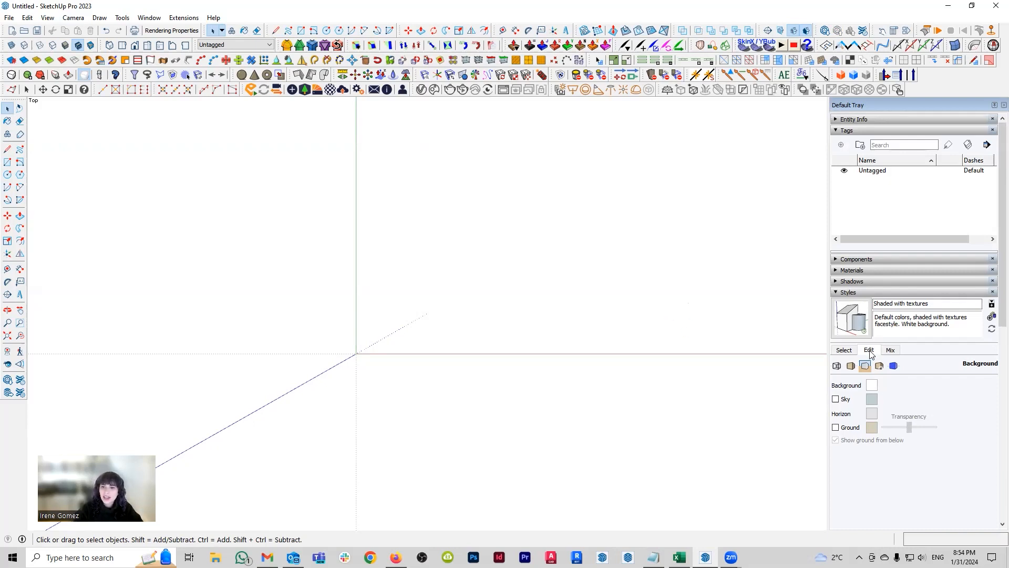
Step: Change the style's background colour from white to a light grey
left_click(872, 389)
left_click(531, 302)
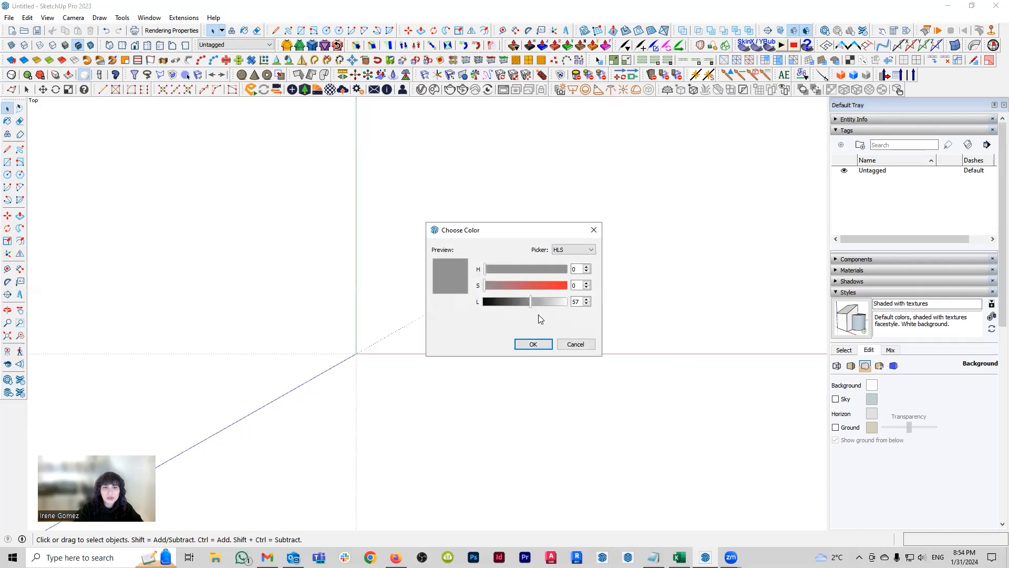
left_click(547, 301)
left_click(533, 344)
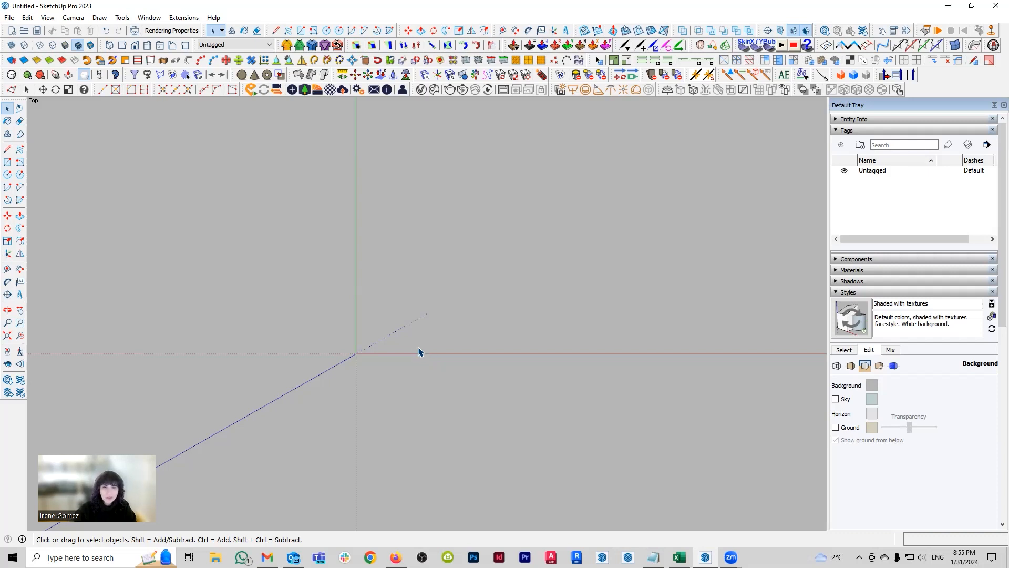
Step: Start the floor outline with lines from the origin: 58 inches along the red axis, then a 6-inch jog downward
key("l")
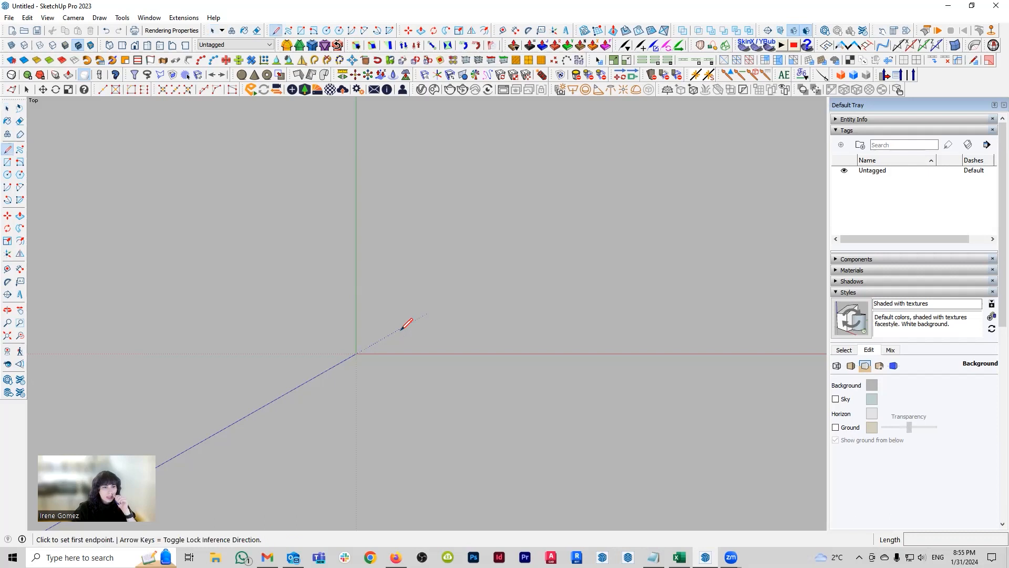
left_click(355, 353)
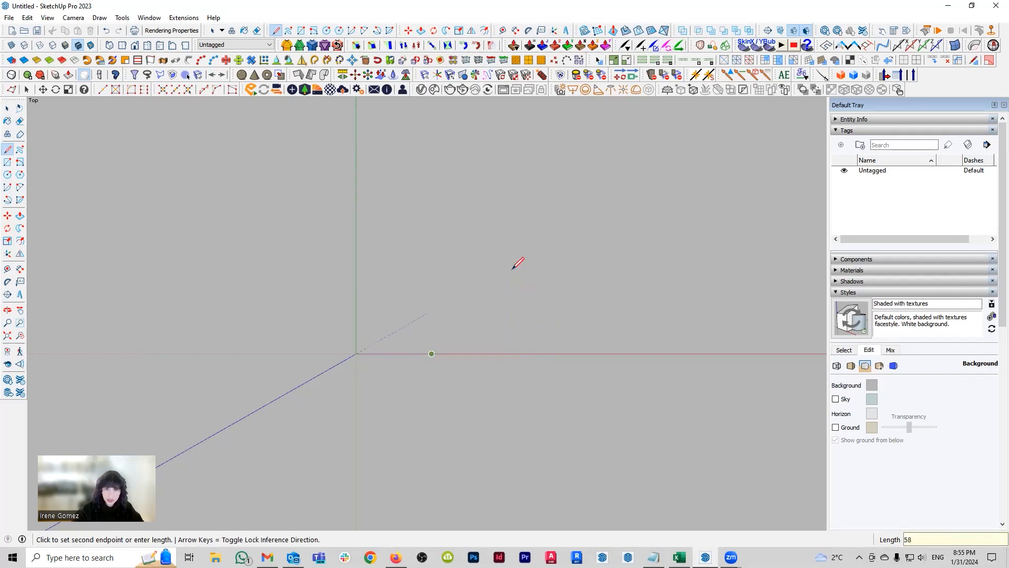
left_click(431, 375)
left_click(356, 353)
type("58")
key("Return")
type("6")
key("Return")
Step: Continue the outline 86 inches to the right, 17 inches down, and 252 inches to the right
type("86")
key("Return")
type("17")
scroll(547, 413, "up", 3)
key("Return")
middle_click_drag(809, 357, 510, 357, "shift")
type("252")
key("Return")
Step: Continue the outline 156 inches upward along the green axis and 166 inches back to the left along the red axis
scroll(420, 457, "down", 5)
key("Left")
type("156")
key("Return")
key("Right")
key("Right")
key("Right")
type("166")
key("Return")
Step: Continue the outline 96 inches down, 108 inches to the left, and 6 inches up
type("96")
key("Return")
scroll(380, 385, "up", 1)
key("Right")
type("108")
key("Return")
type("6")
key("Return")
scroll(271, 385, "up", 2)
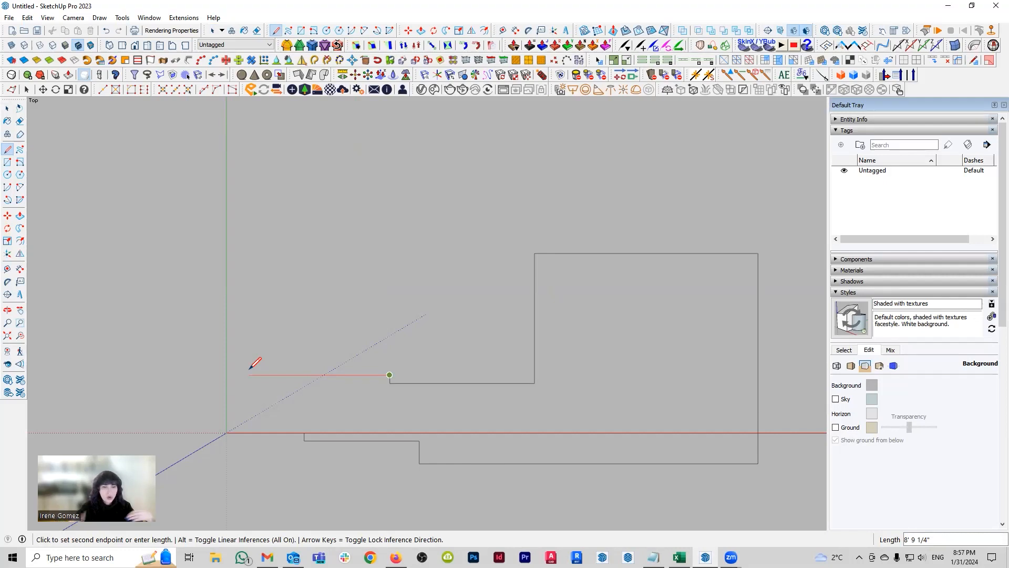
Step: Close the floor outline by running a line parallel to the red axis until aligned with the origin, then down to the origin
key("Right")
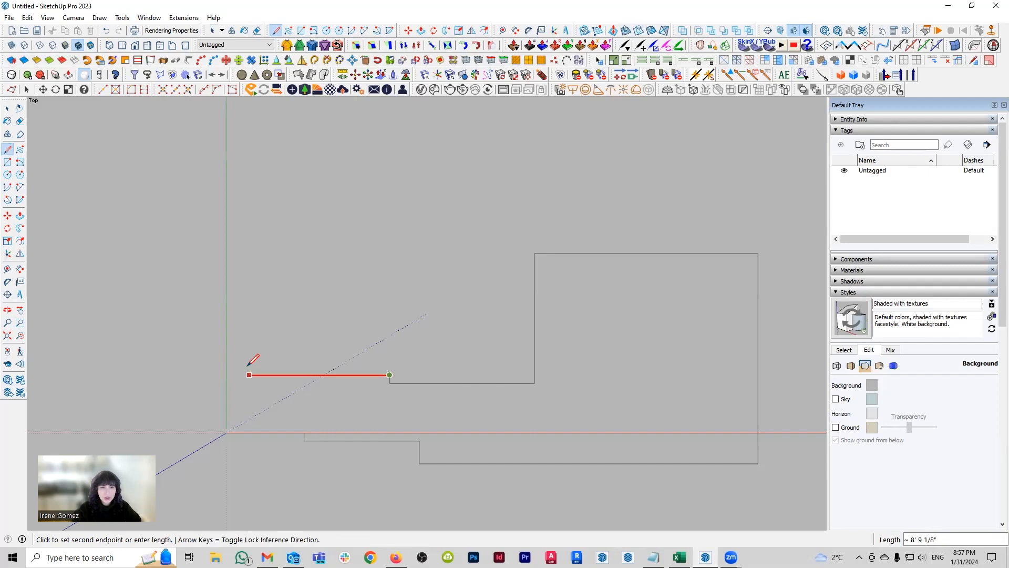
left_click(227, 431)
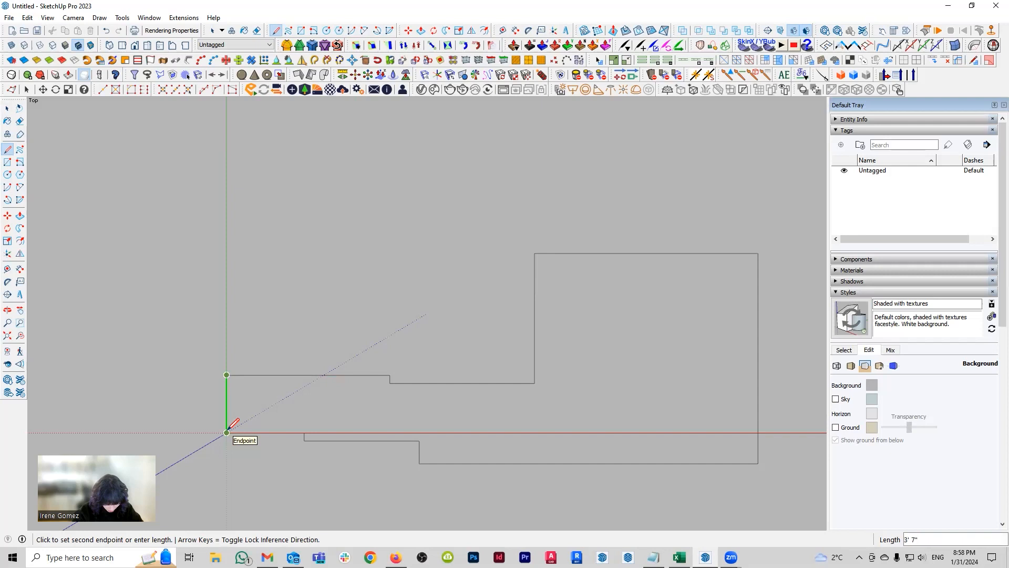
left_click(226, 432)
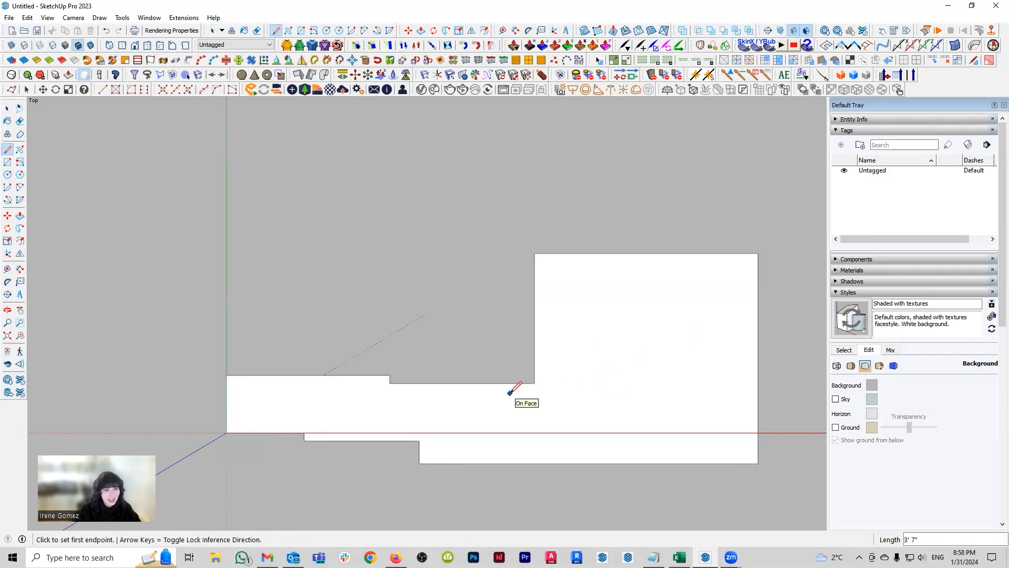
key("space")
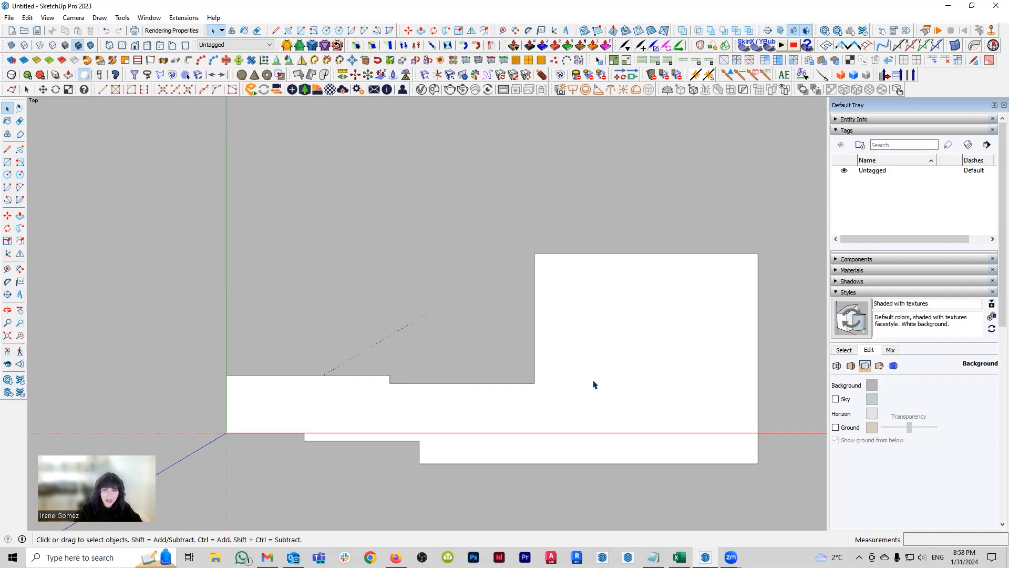
Step: Offset the floor outline outward by 6 inches and delete the inner floor face, keeping only the wall band
scroll(476, 355, "down", 3)
middle_click_drag(690, 378, 639, 369, "shift")
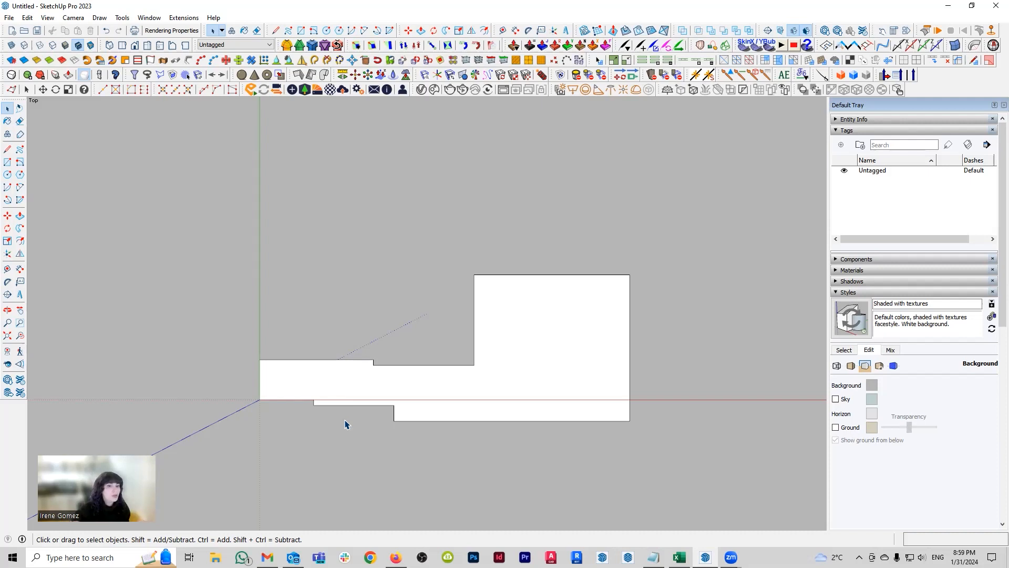
key("f")
left_click(548, 288)
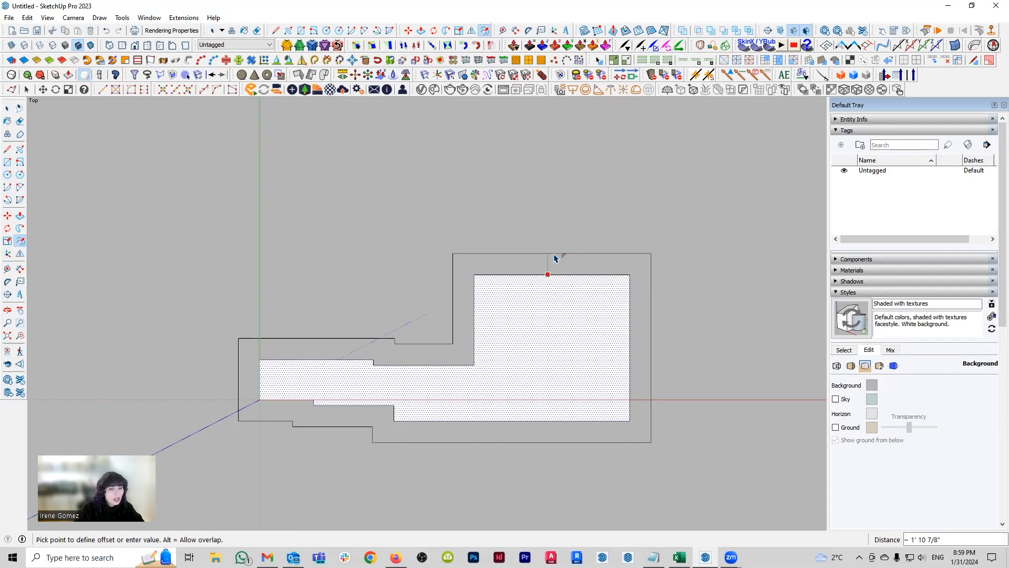
left_click(21, 242)
left_click(548, 274)
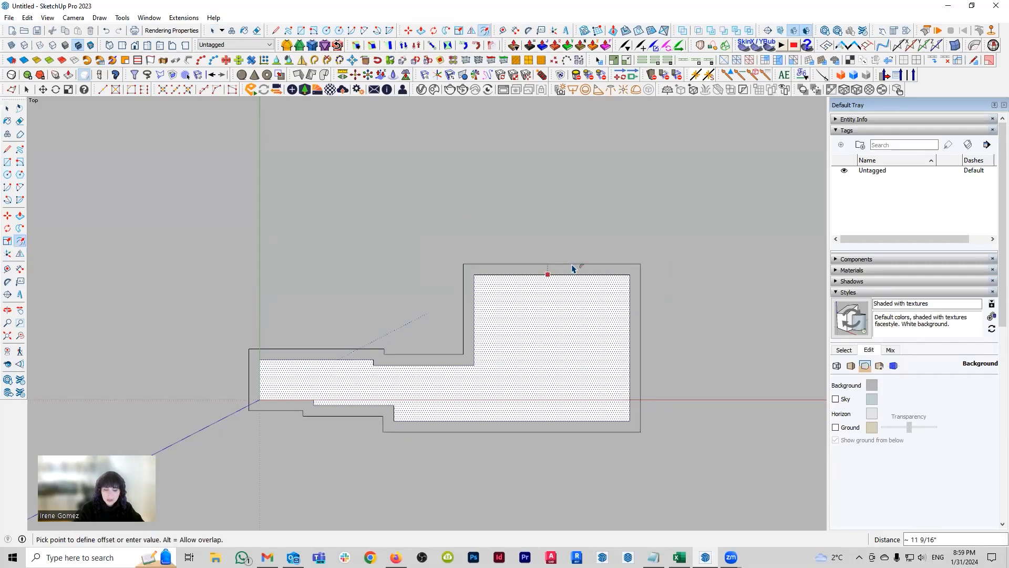
type("6")
key("Return")
key("space")
left_click(542, 378)
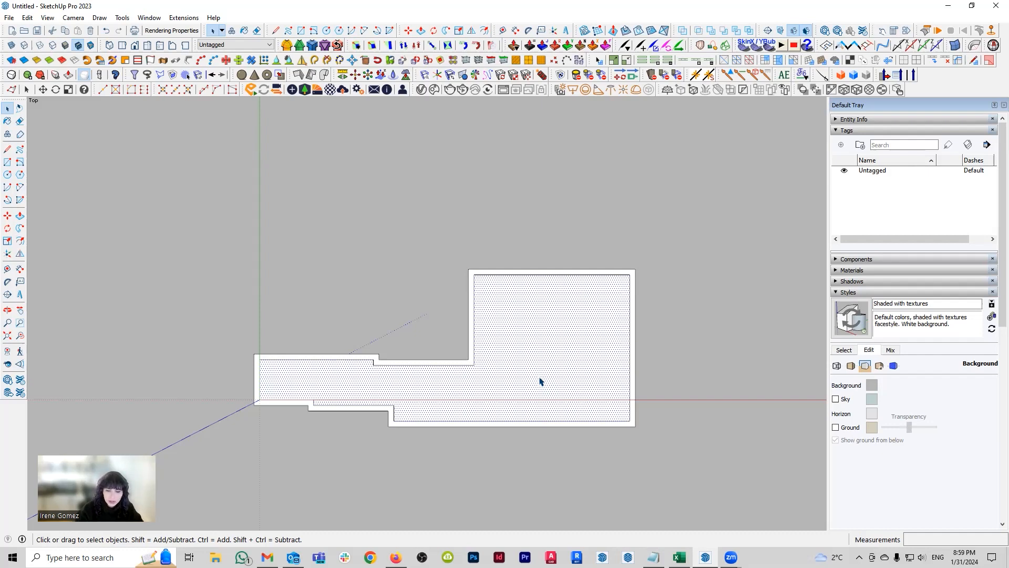
key("Delete")
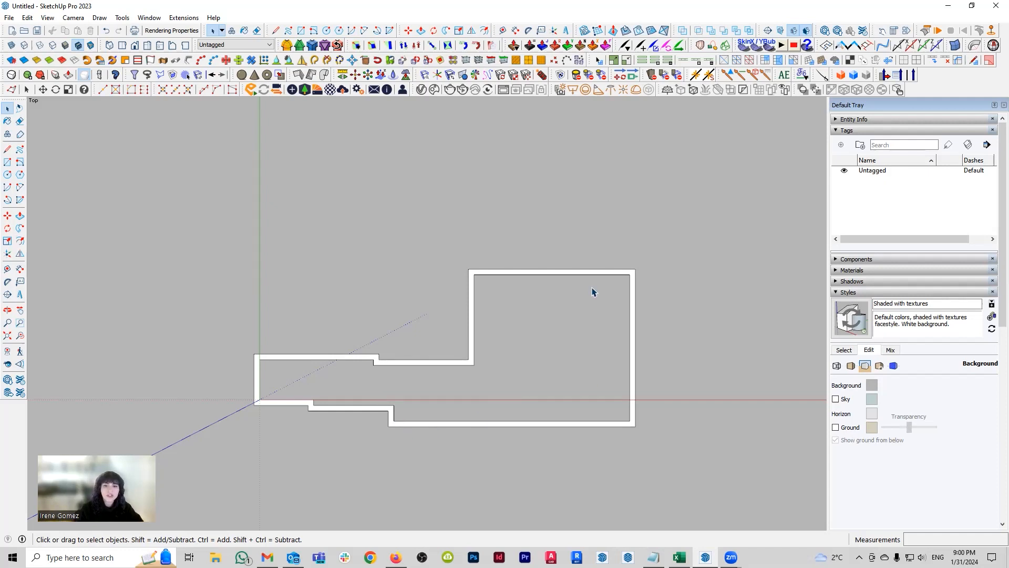
Step: Place a guide parallel to and above the red axis, and a second parallel guide 64 inches above it
middle_click_drag(663, 410, 586, 410, "shift")
scroll(583, 410, "up", 3)
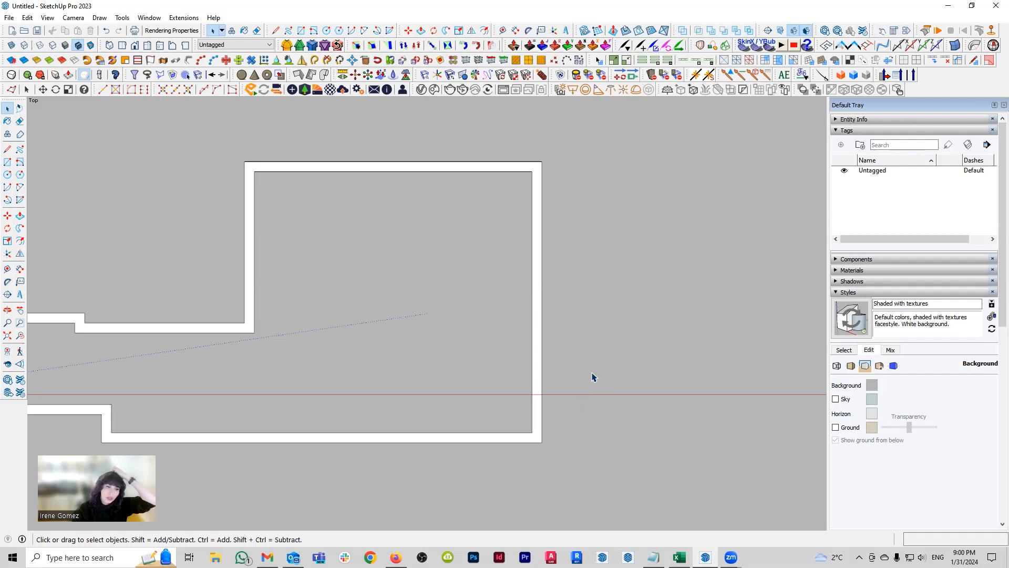
key("t")
left_click(602, 394)
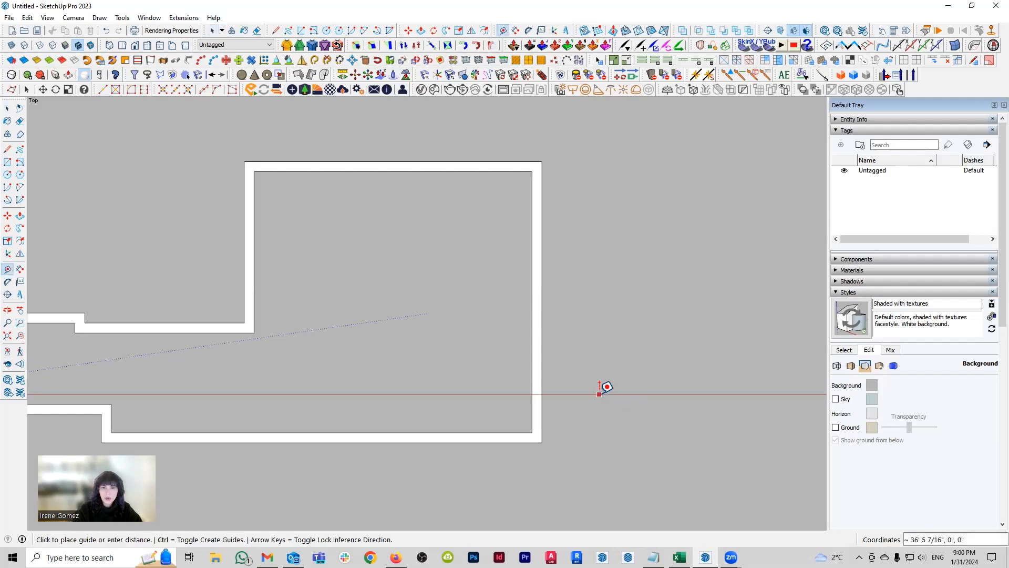
left_click(602, 364)
left_click(617, 364)
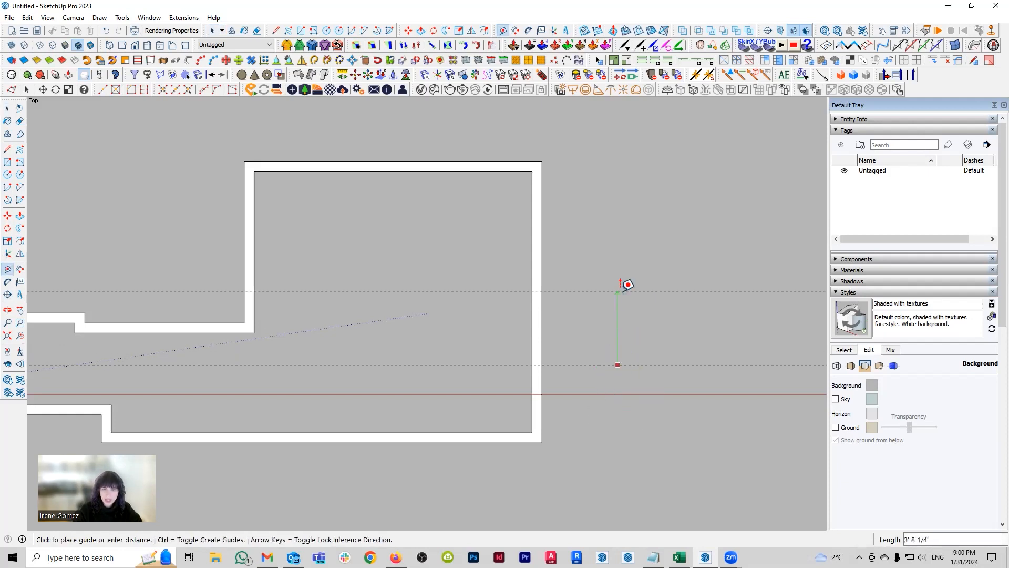
type("64")
key("Return")
key("space")
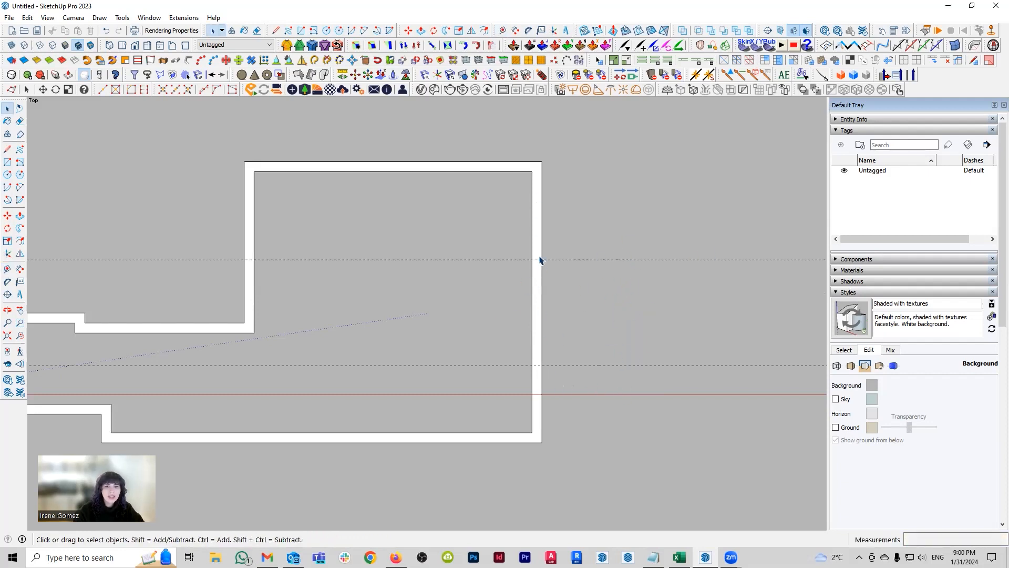
Step: Divide the inner edge of the right-hand wall into two equal segments
left_click(533, 335)
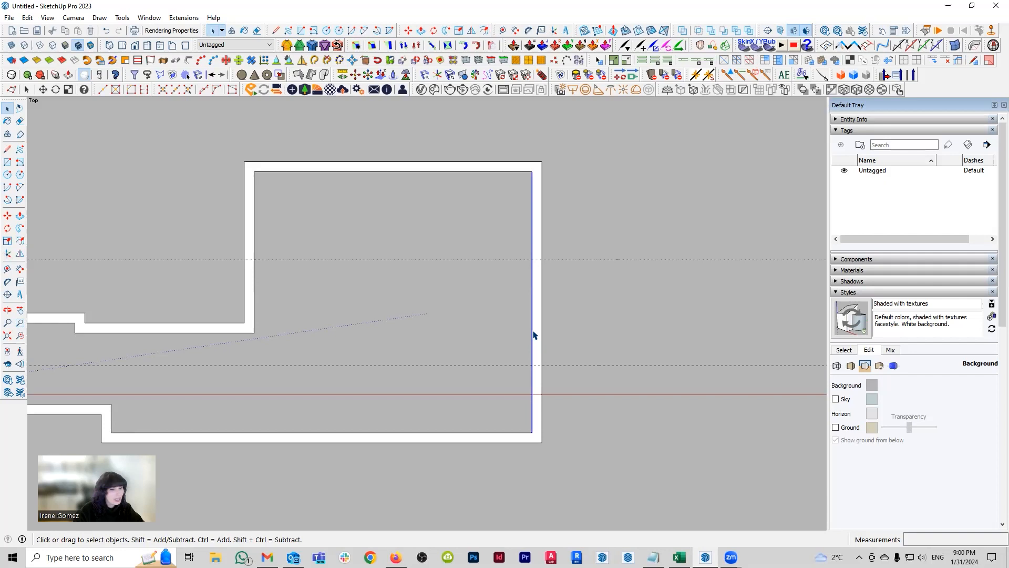
right_click(533, 334)
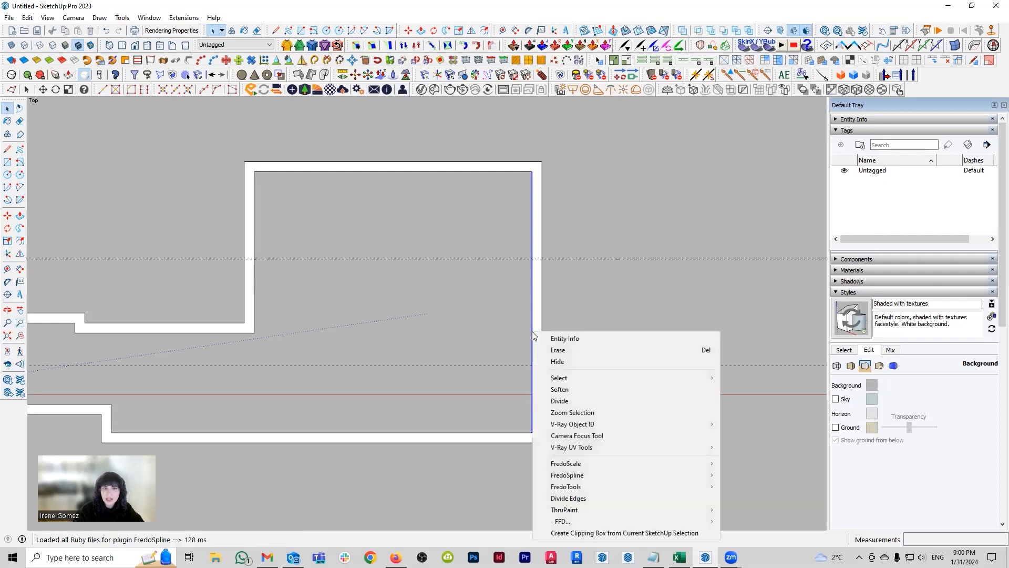
left_click(576, 399)
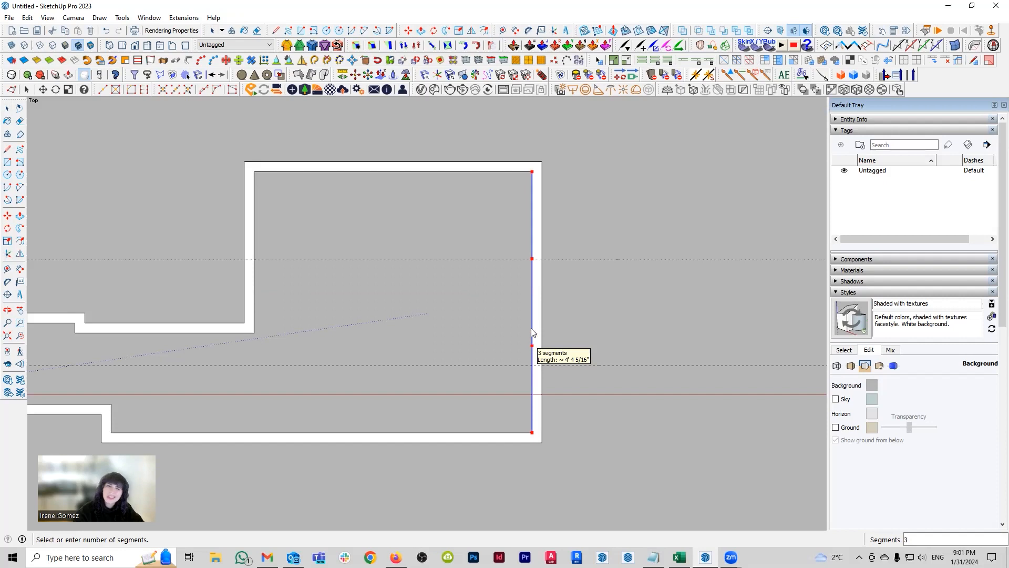
left_click(531, 306)
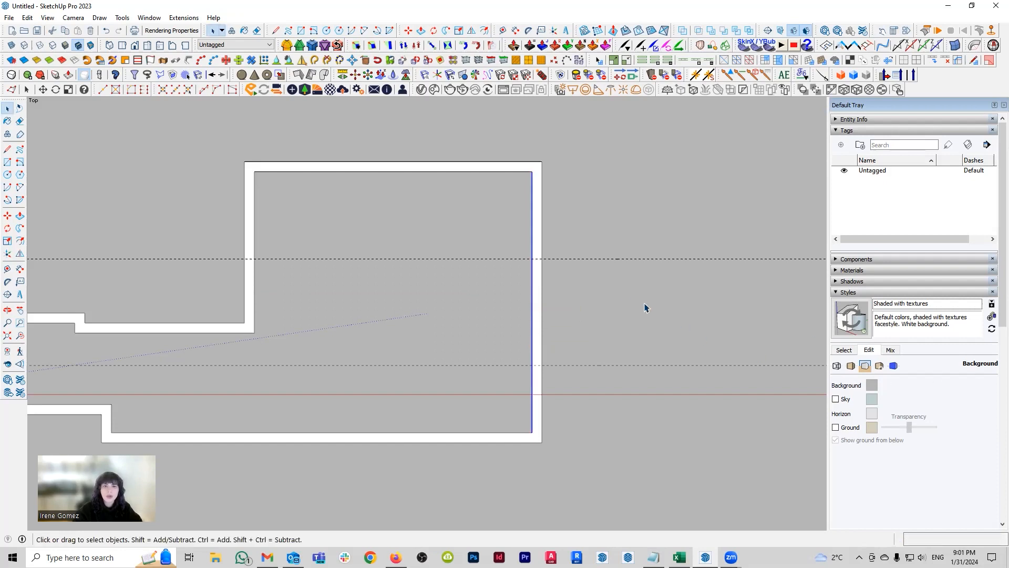
left_click(531, 338)
left_click(531, 338)
left_click(533, 290)
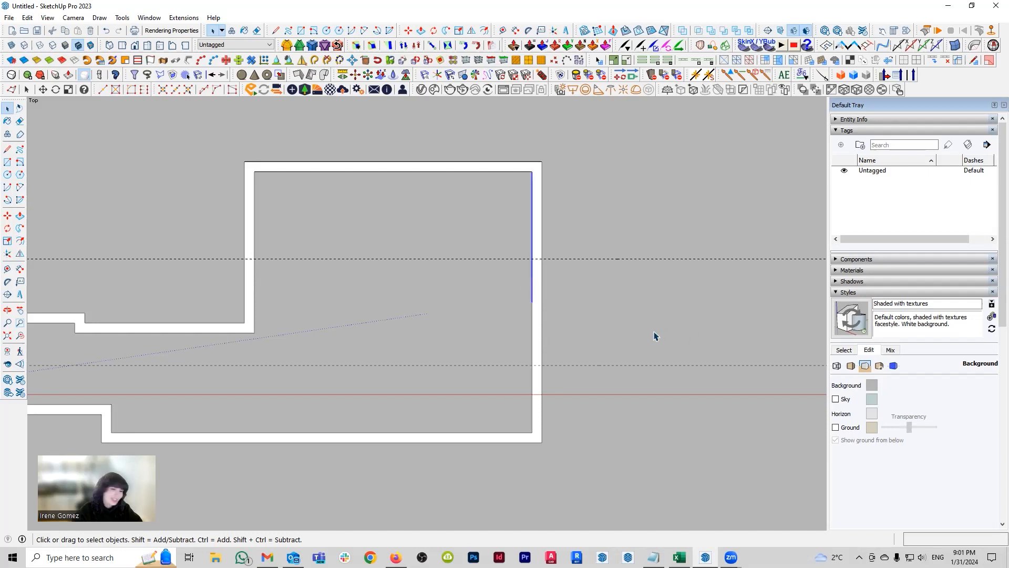
Step: Draw a vertical helper line connecting the two guides outside the right-hand wall
key("l")
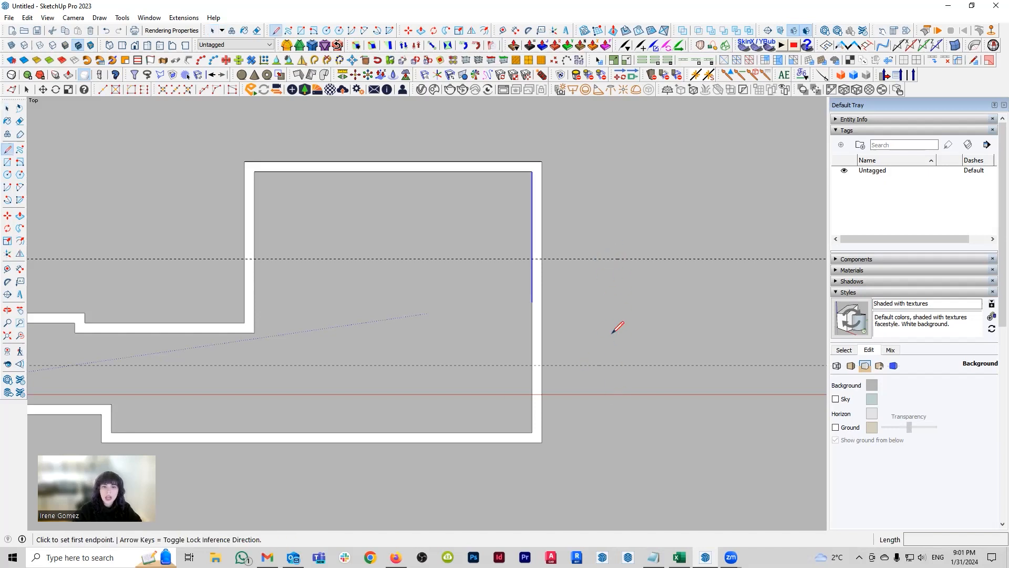
left_click(600, 364)
left_click(601, 259)
key("space")
Step: Move the helper line and guides by its midpoint to the midpoint of the wall's upper segment, and copy them to the lower segment's midpoint
left_click_drag(614, 229, 588, 436)
key("m")
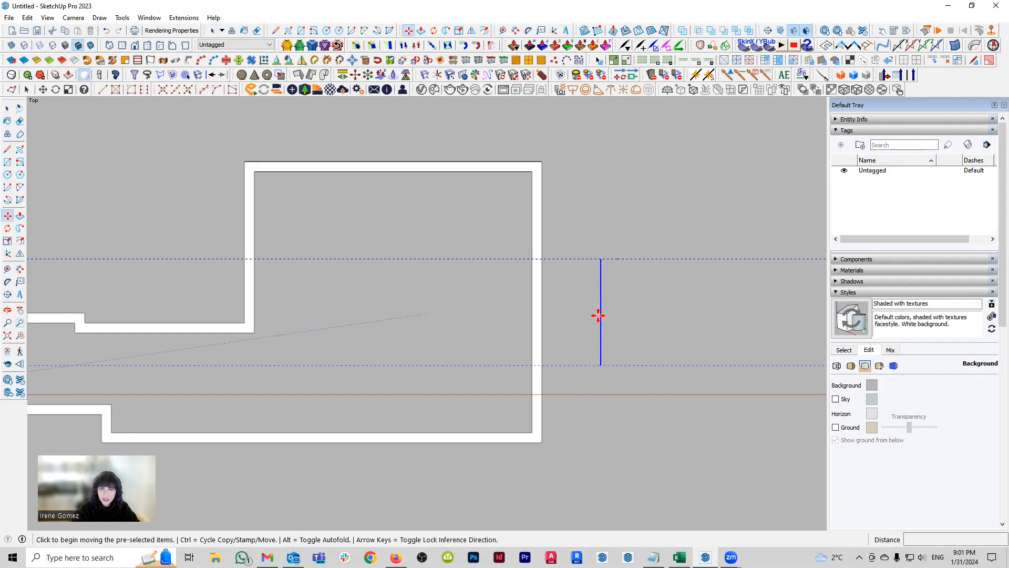
left_click(598, 315)
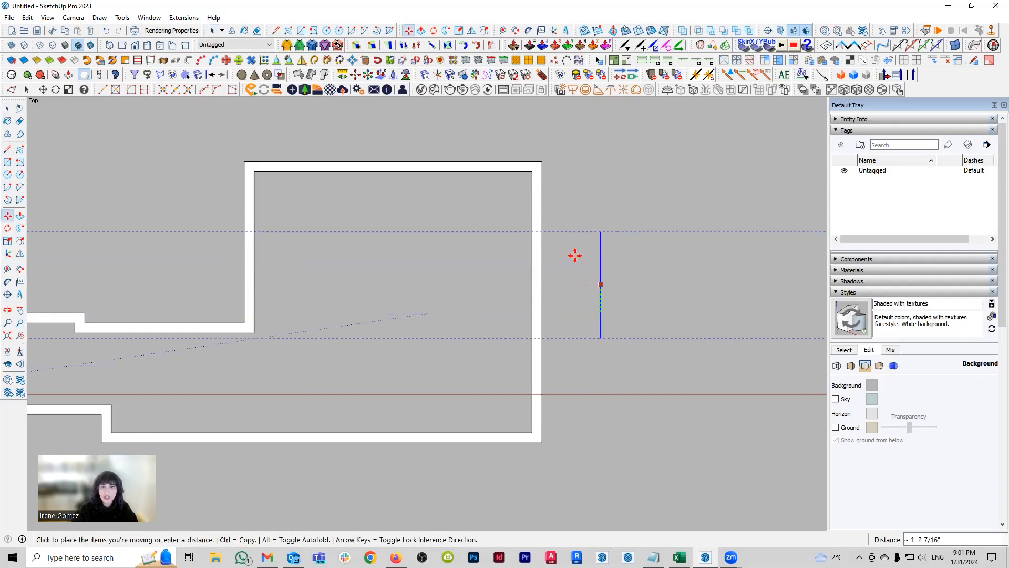
left_click(531, 236)
key("ctrl")
left_click(531, 236)
left_click(532, 366)
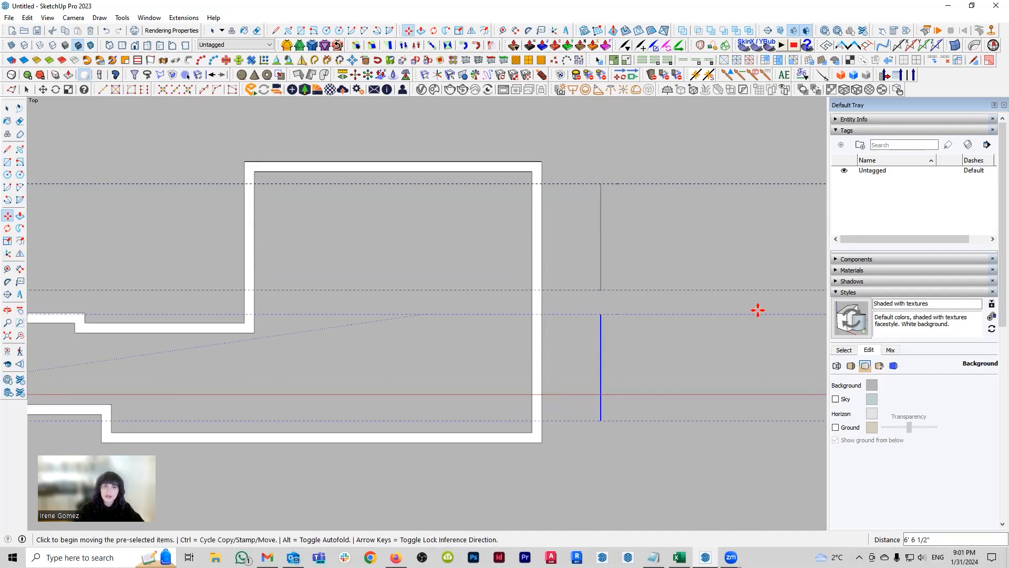
Step: Delete both vertical helper lines, keeping the four guides
key("space")
left_click_drag(618, 374, 590, 354)
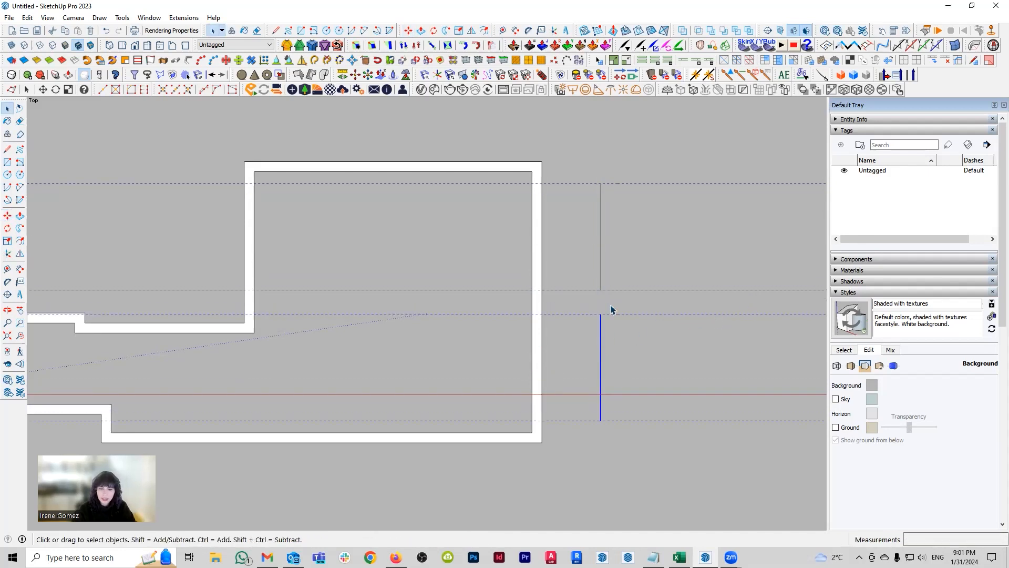
key("Delete")
left_click_drag(619, 242, 568, 219)
key("Delete")
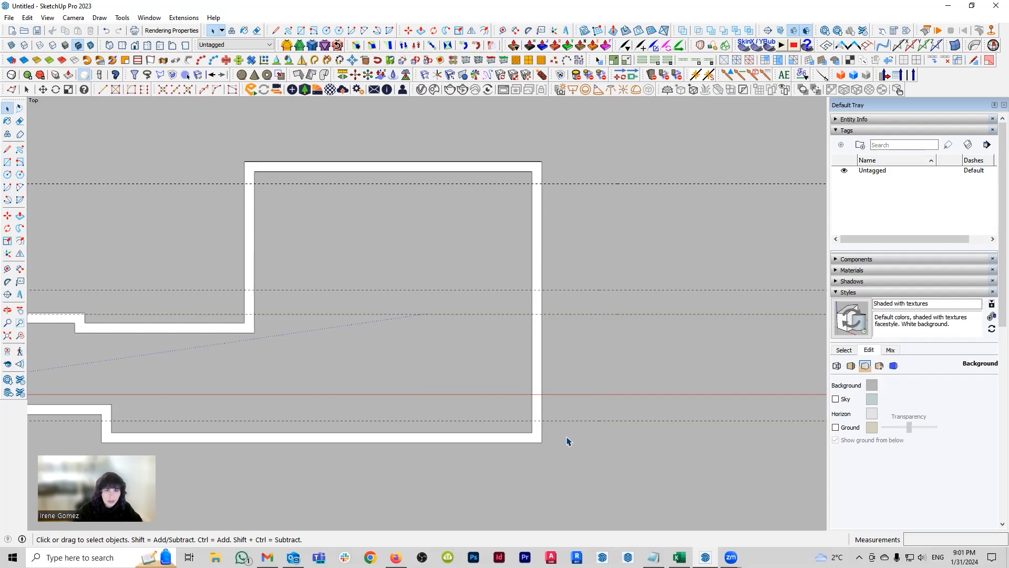
Step: Draw lines across the right-hand wall's thickness at all four guides to mark two openings
key("l")
scroll(533, 421, "up", 1)
left_click(531, 420)
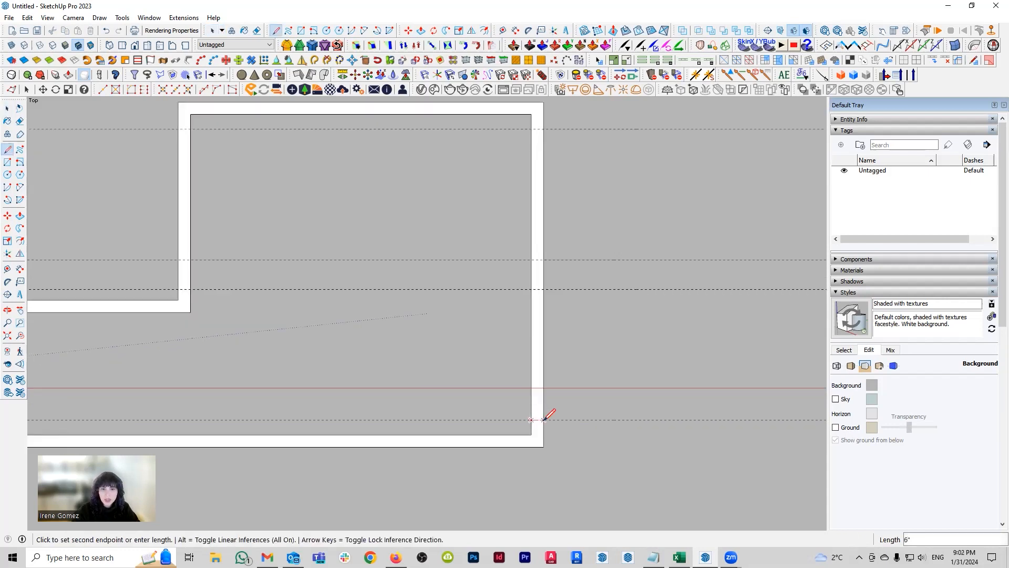
left_click(543, 289)
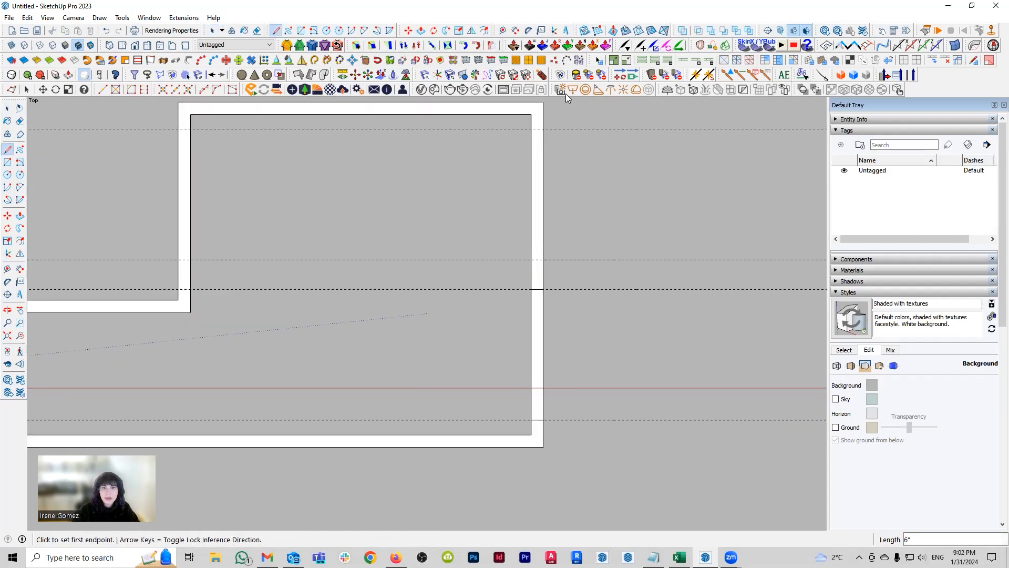
left_click(531, 260)
left_click(544, 260)
left_click(532, 129)
left_click(543, 129)
key("space")
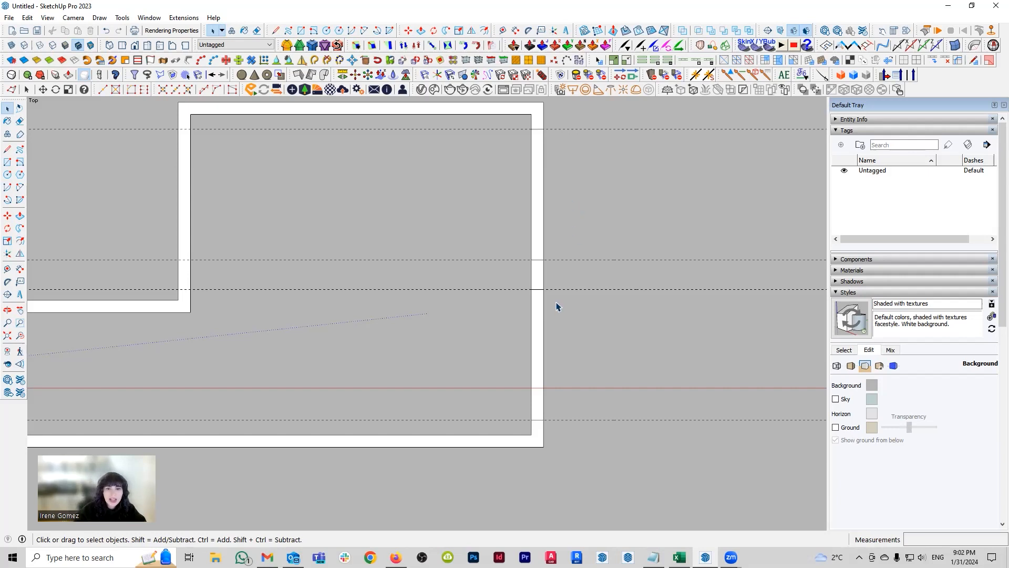
Step: Delete the four horizontal guides crossing the right-hand wall
scroll(556, 304, "down", 3)
scroll(592, 274, "down", 1)
left_click_drag(645, 360, 623, 427)
key("Delete")
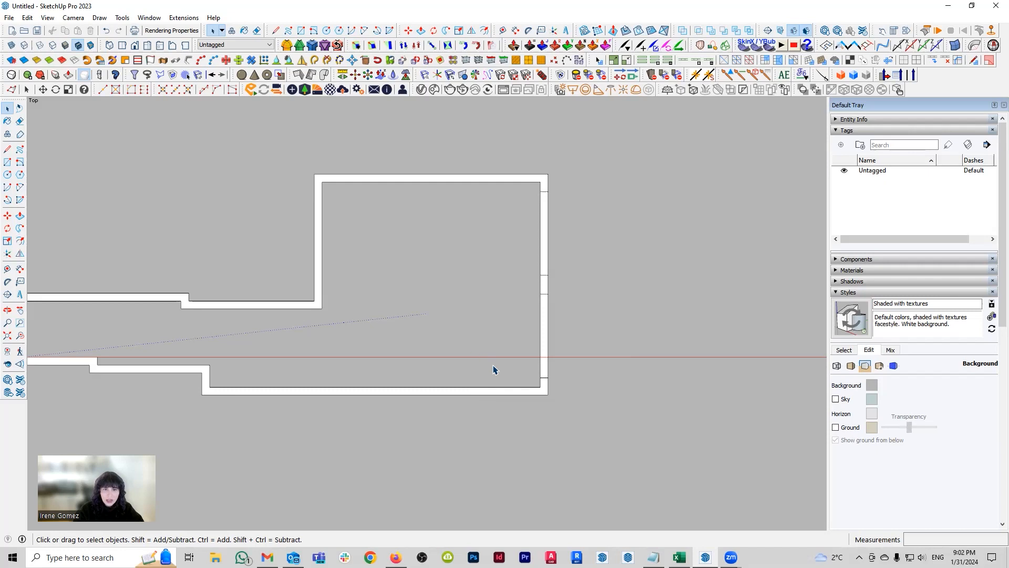
Step: Place a vertical guide 8 inches to the left of the right-hand wall's inner face at the lower-right corner
key("t")
scroll(527, 391, "up", 1)
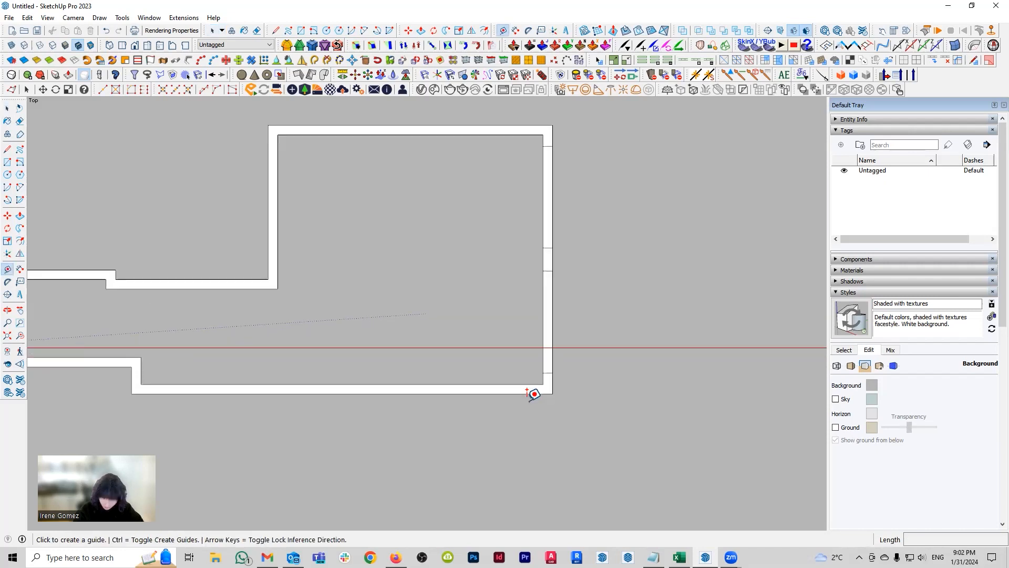
scroll(534, 394, "up", 3)
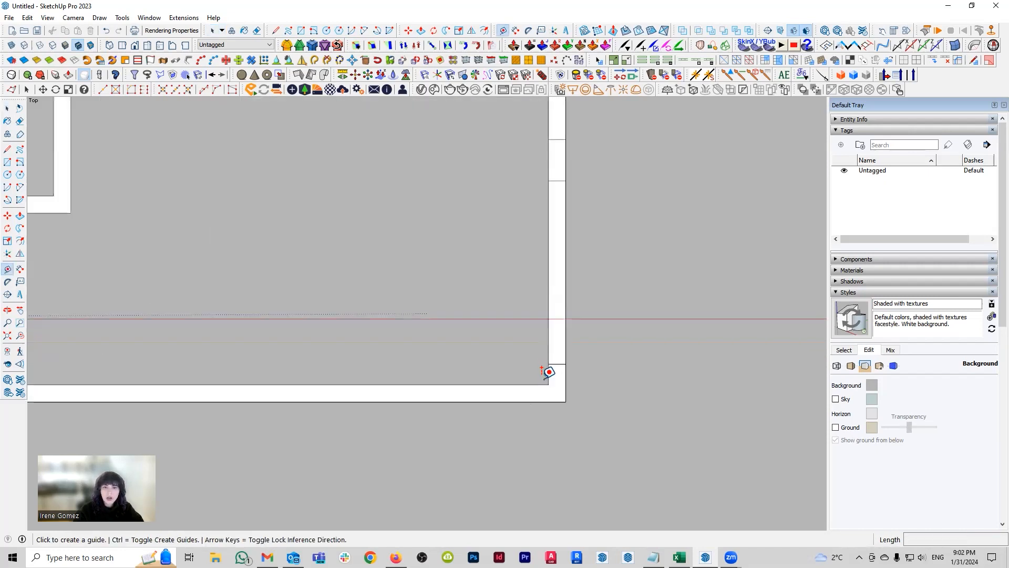
scroll(543, 380, "up", 2)
left_click(551, 386)
key("t")
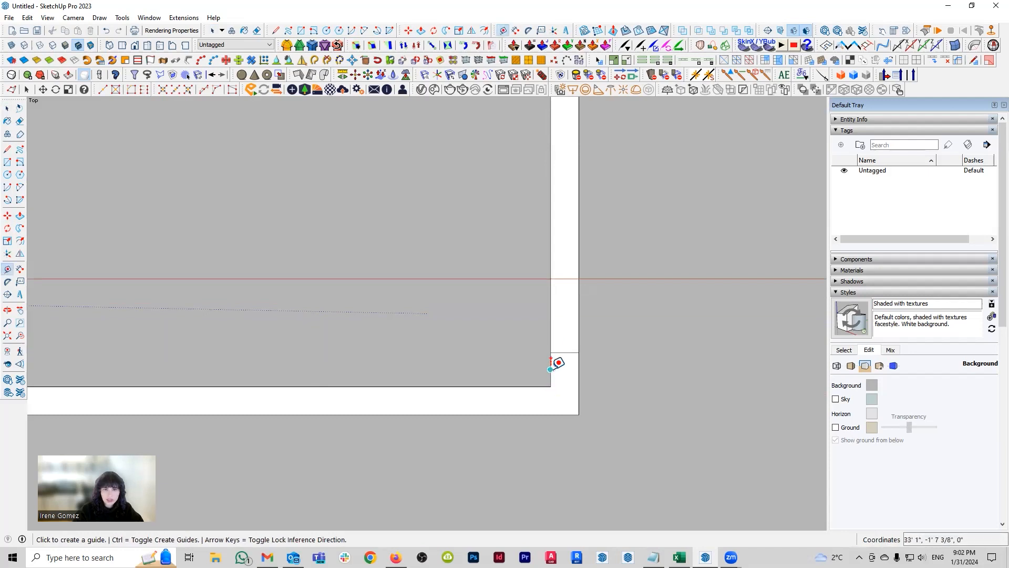
scroll(550, 369, "up", 2)
left_click(550, 370)
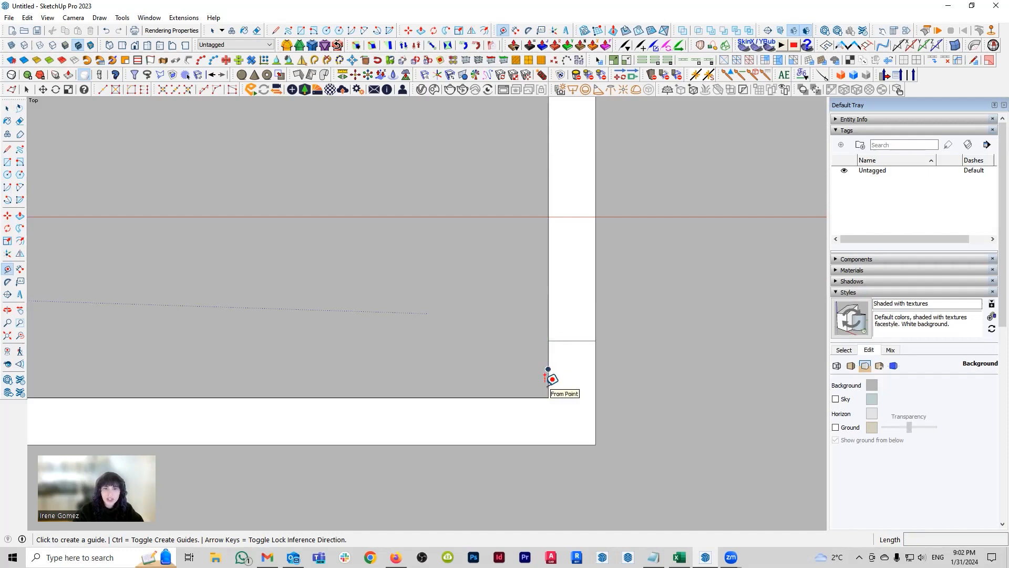
left_click(548, 369)
type("8")
key("Return")
scroll(548, 405, "down", 6)
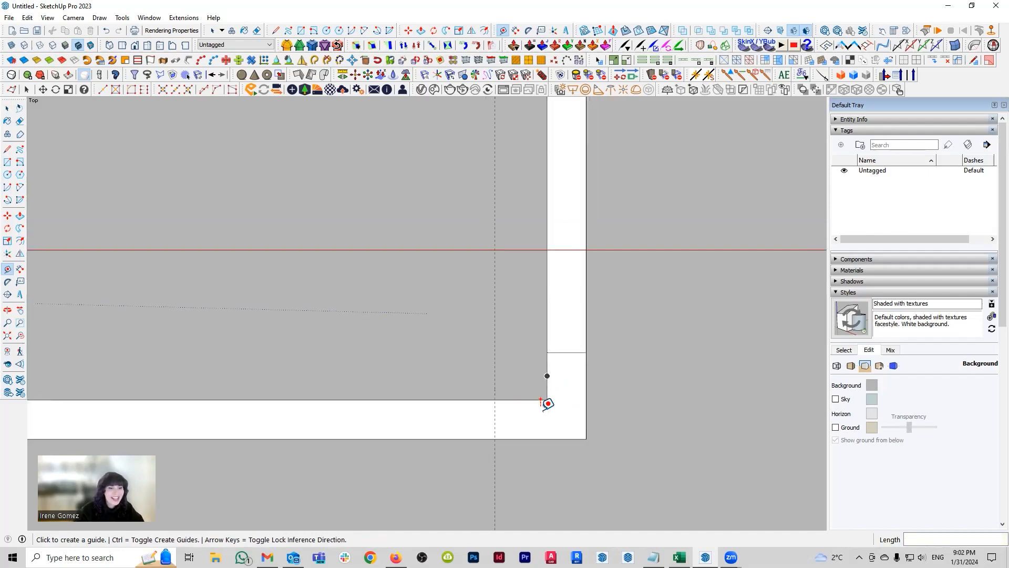
Step: Place a second vertical guide 70 inches to the left of the first one, across the bottom wall
scroll(521, 424, "up", 2)
left_click(526, 441)
type("70")
key("Return")
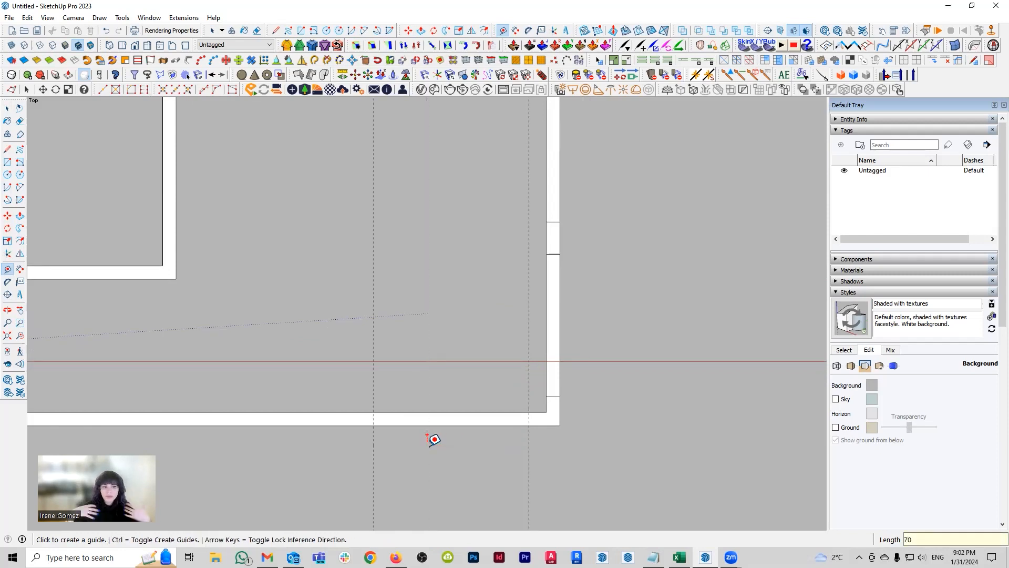
key("space")
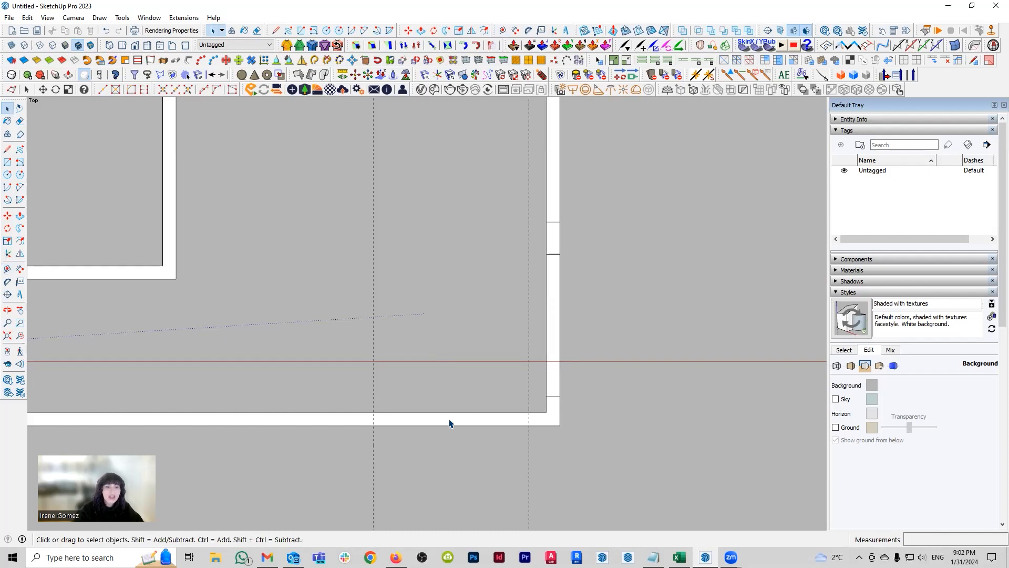
Step: Draw lines across the bottom wall's thickness at both guides to mark an opening, and remove the guides
scroll(478, 439, "down", 2)
scroll(500, 440, "up", 2)
key("l")
left_click(529, 427)
left_click(529, 414)
left_click(382, 427)
left_click(382, 415)
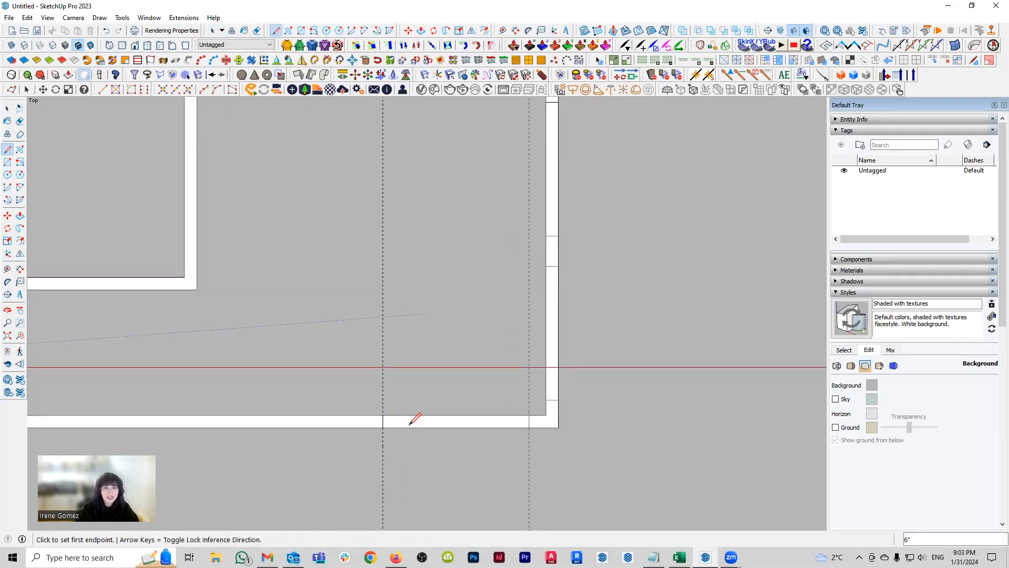
key("space")
Step: Place two vertical guides across the lower-left wall, offset from the left wall's inner face, to locate an opening
scroll(560, 428, "down", 3)
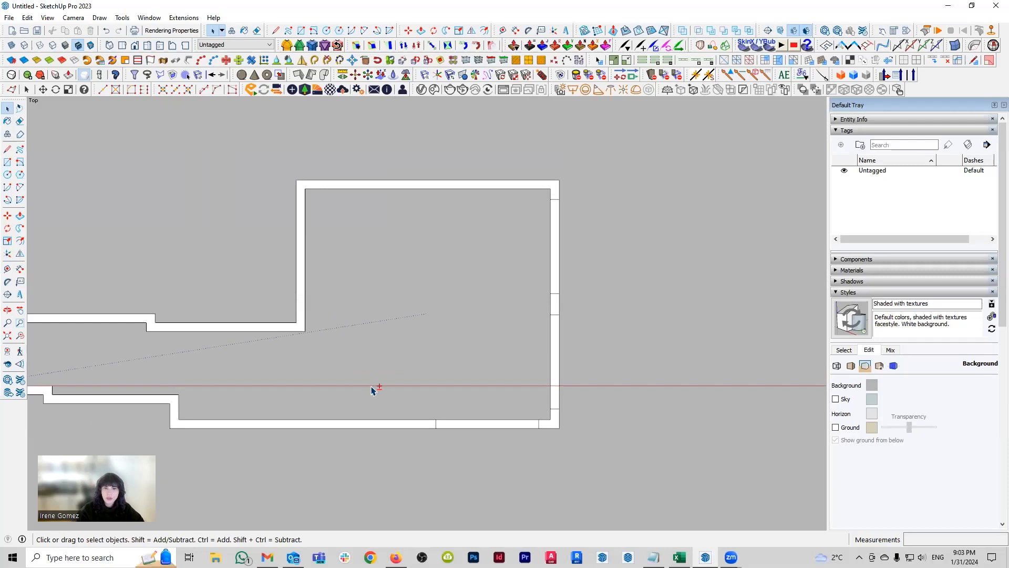
middle_click_drag(377, 387, 495, 387, "shift")
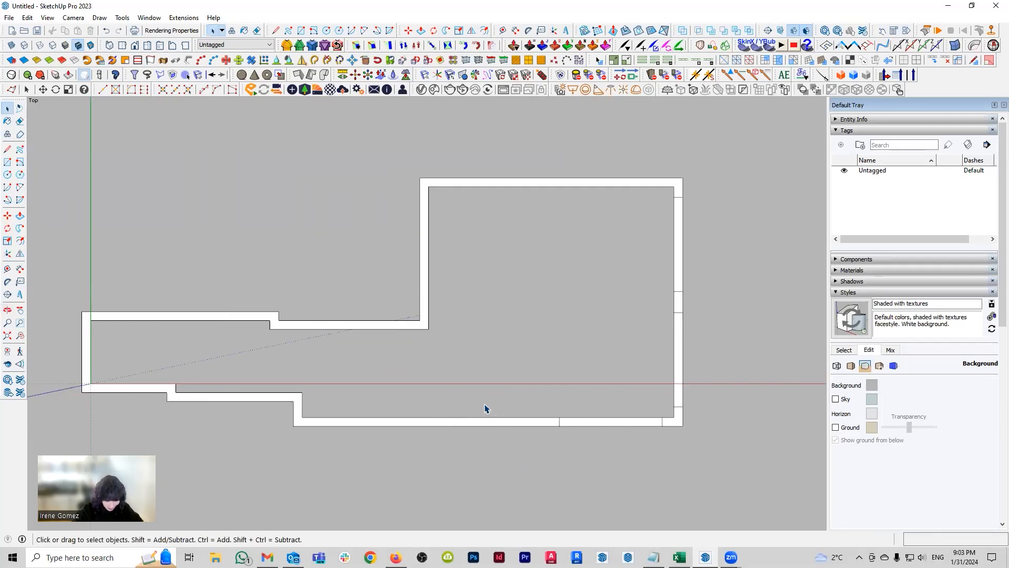
middle_click_drag(158, 377, 309, 376, "shift")
scroll(295, 377, "up", 2)
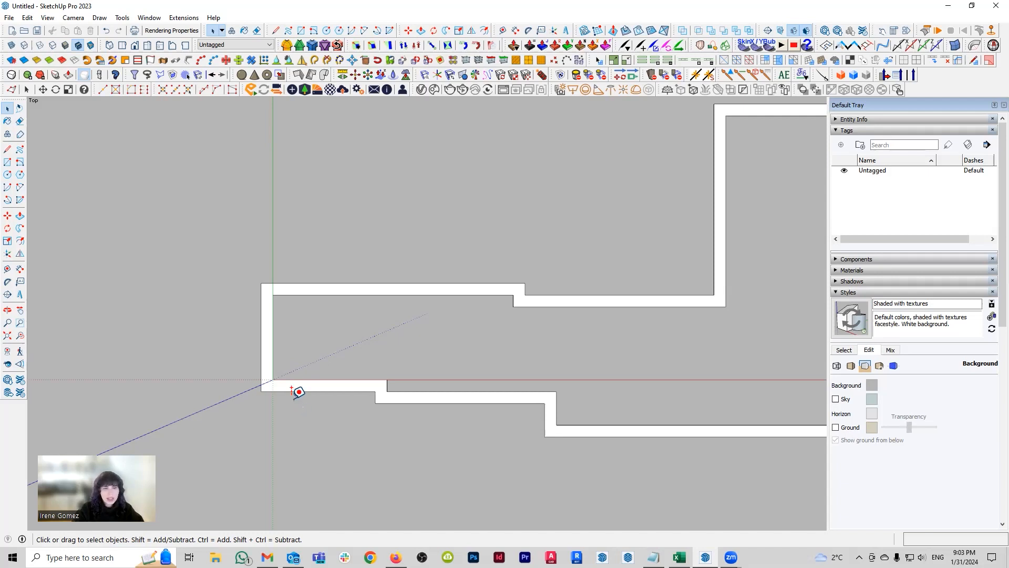
key("t")
scroll(294, 390, "up", 3)
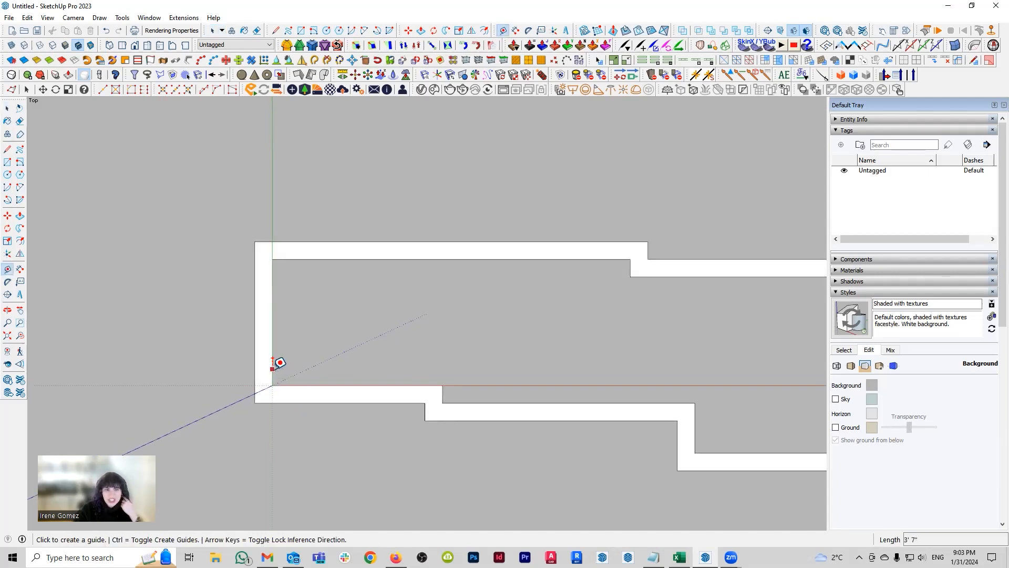
left_click(272, 368)
left_click(293, 361)
left_click(289, 371)
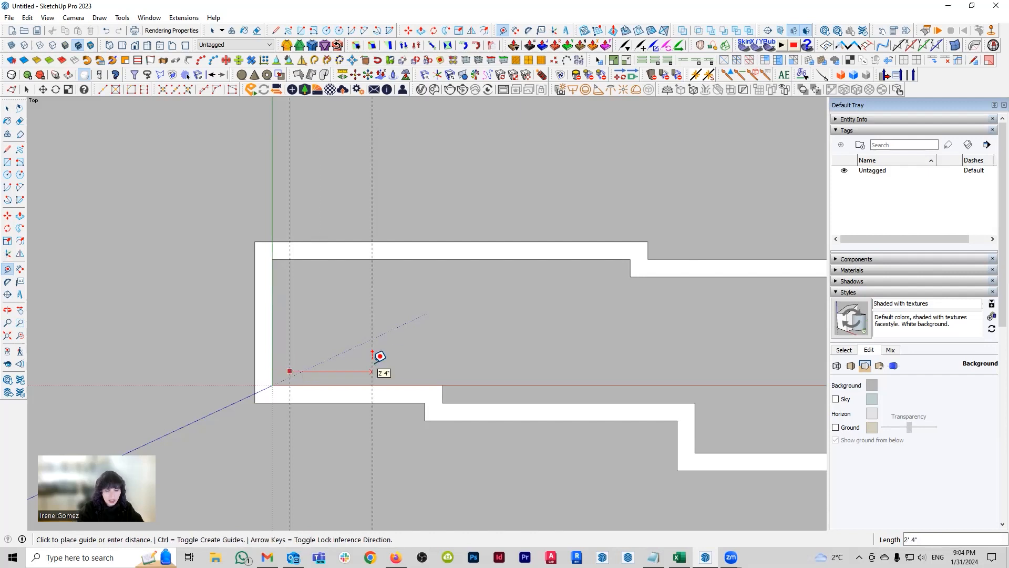
key("Return")
Step: Draw lines across the lower-left wall's thickness at both guides to mark the opening, and delete the guides
key("l")
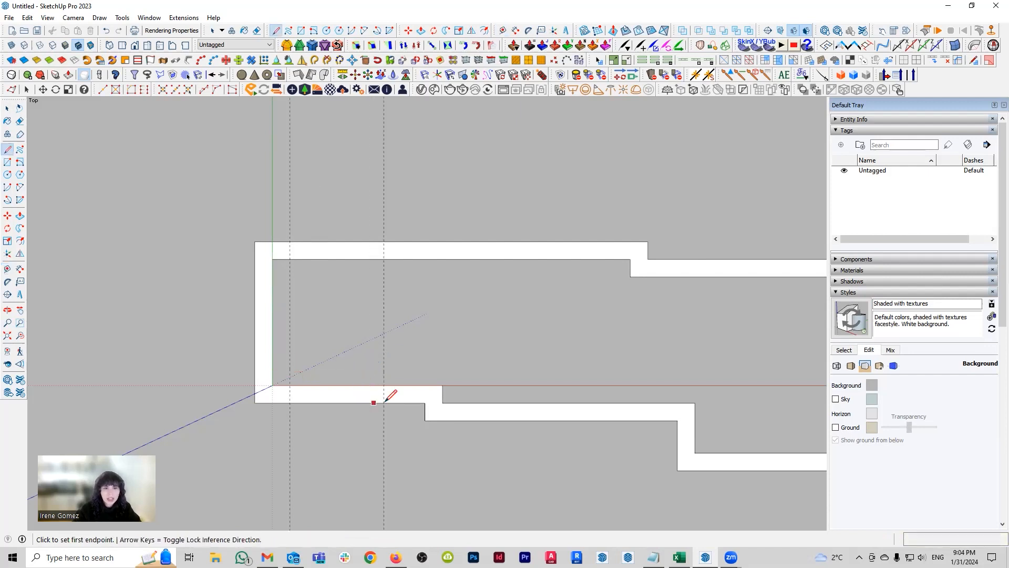
left_click(384, 385)
left_click(384, 385)
left_click(290, 403)
left_click(290, 386)
key("space")
left_click_drag(427, 464, 199, 457)
key("Delete")
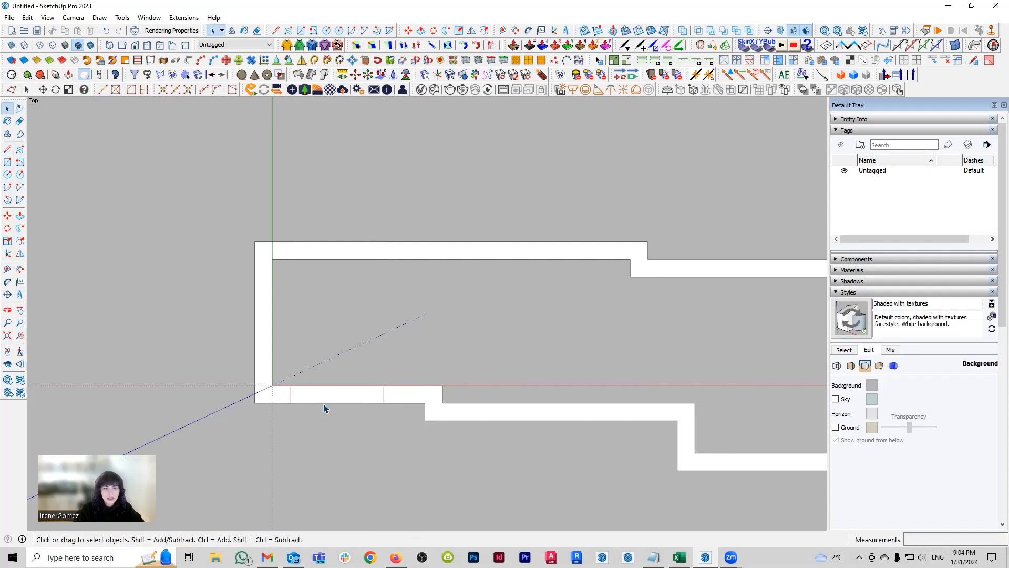
Step: Place a vertical guide just left of the upper-left wall's inner step corner and another 32 inches further left
middle_click_drag(516, 330, 471, 366, "shift")
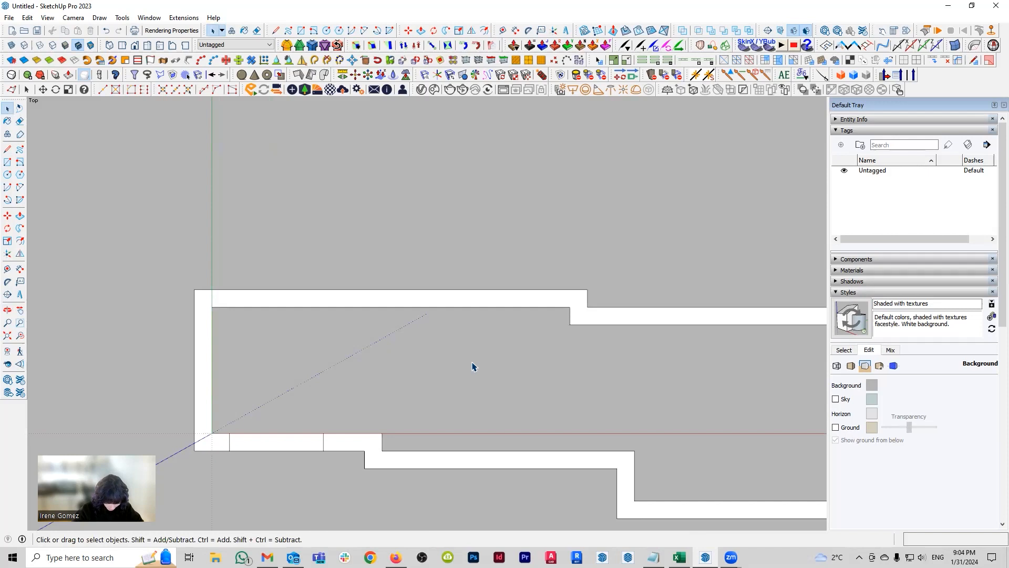
key("t")
scroll(568, 310, "up", 2)
scroll(575, 300, "up", 1)
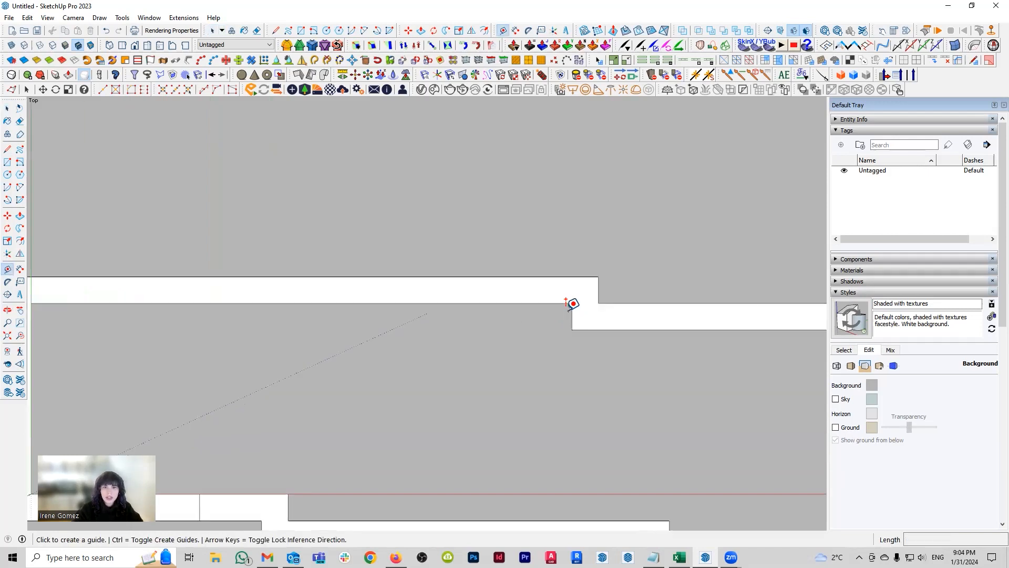
scroll(573, 303, "up", 1)
left_click(573, 305)
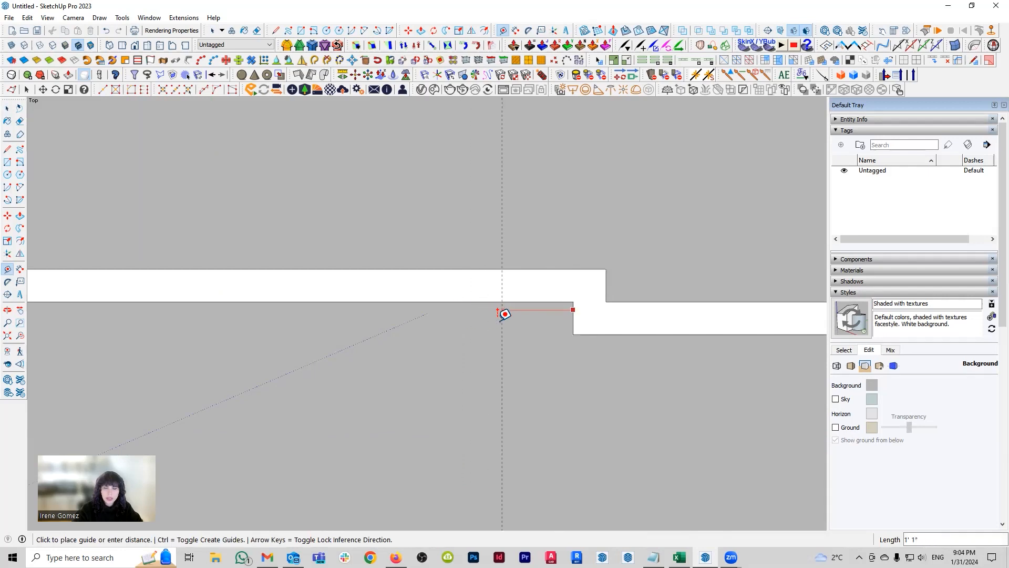
scroll(502, 315, "down", 1)
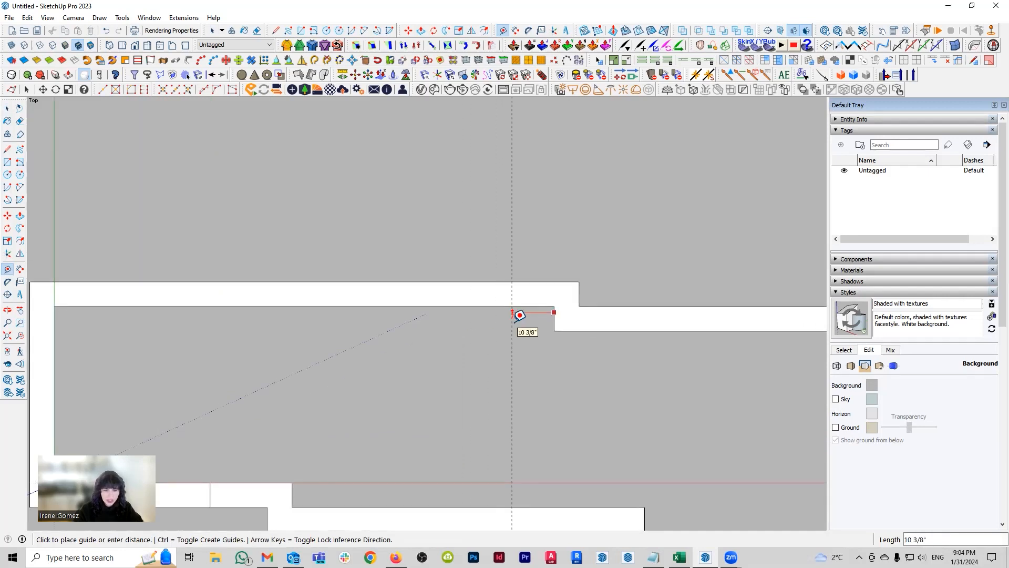
left_click(530, 325)
left_click(530, 331)
type("32")
key("Return")
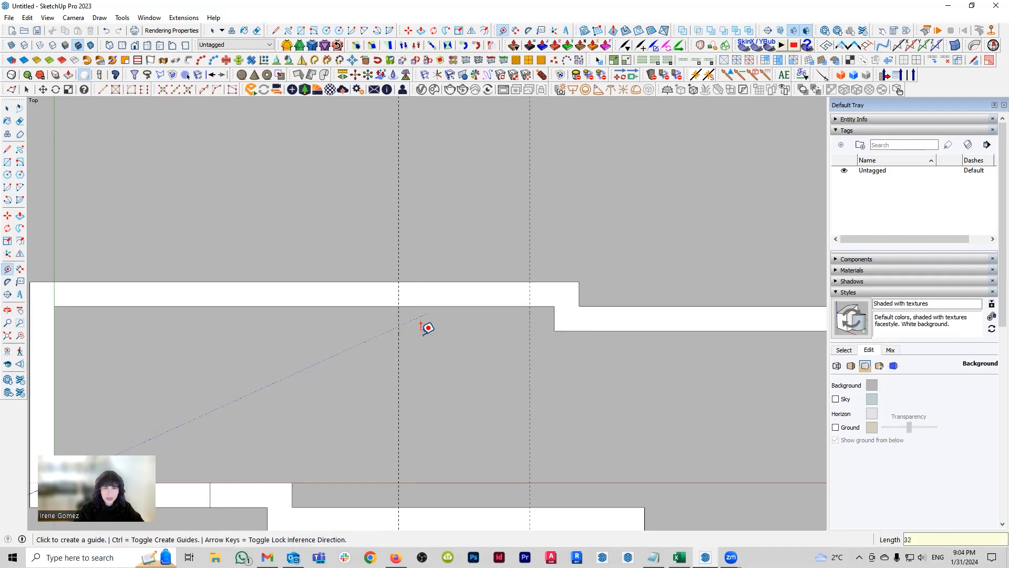
Step: Draw a rectangle through the upper-left wall's thickness between the two guides, and delete the guides
key("l")
key("r")
left_click(398, 306)
left_click(530, 281)
key("space")
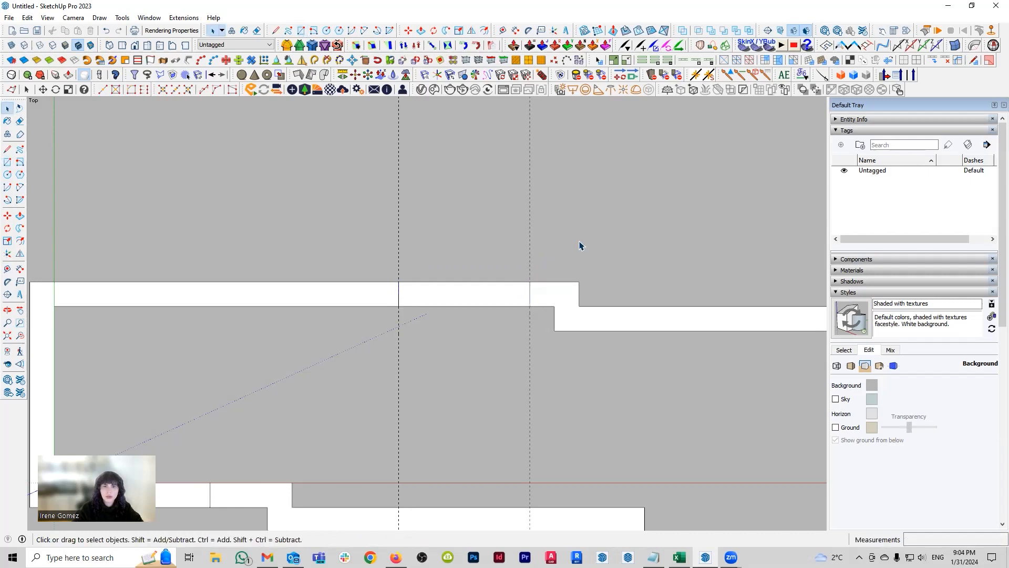
key("ctrl+q")
Step: Place a vertical guide 6 inches to the right of the outer step corner in the upper corridor wall
scroll(346, 261, "down", 2)
middle_click_drag(461, 275, 360, 277, "shift")
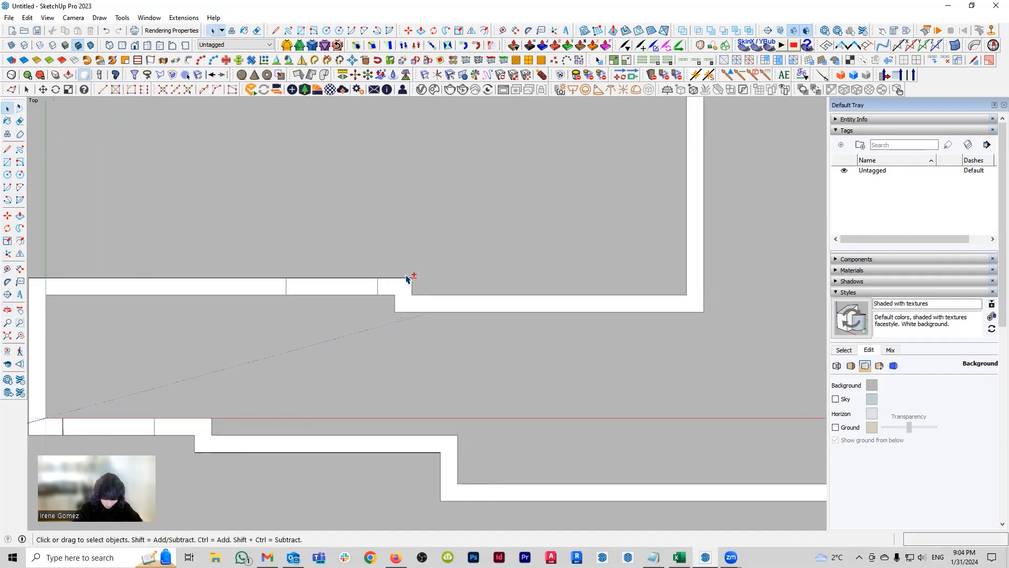
scroll(462, 301, "up", 2)
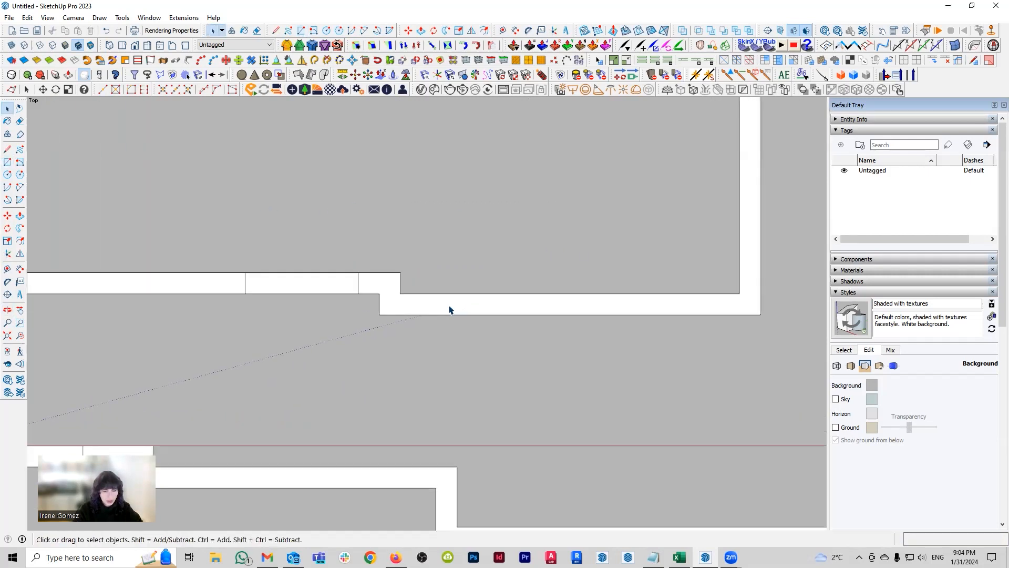
key("t")
scroll(410, 282, "up", 3)
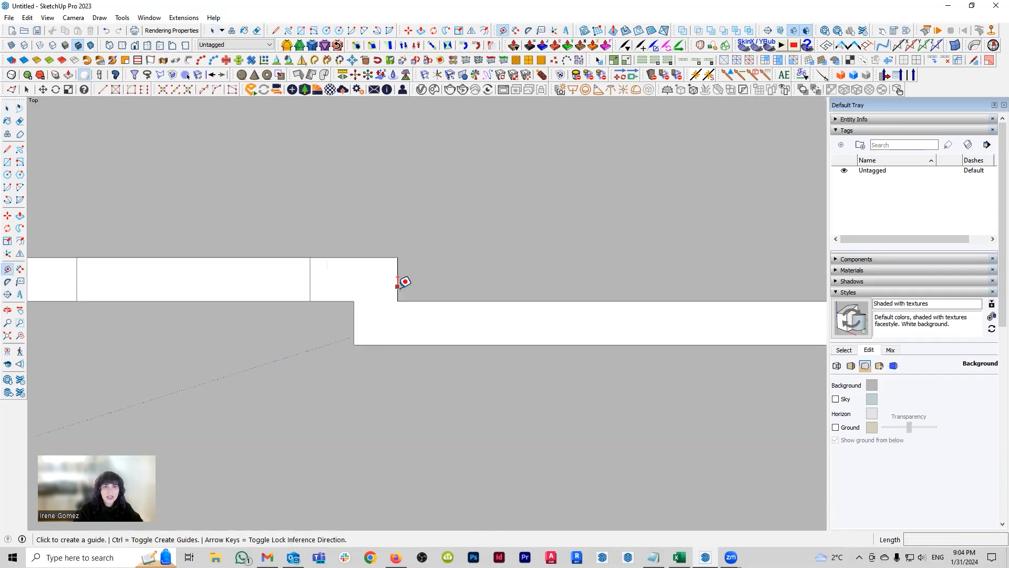
left_click(398, 288)
type("6")
key("Return")
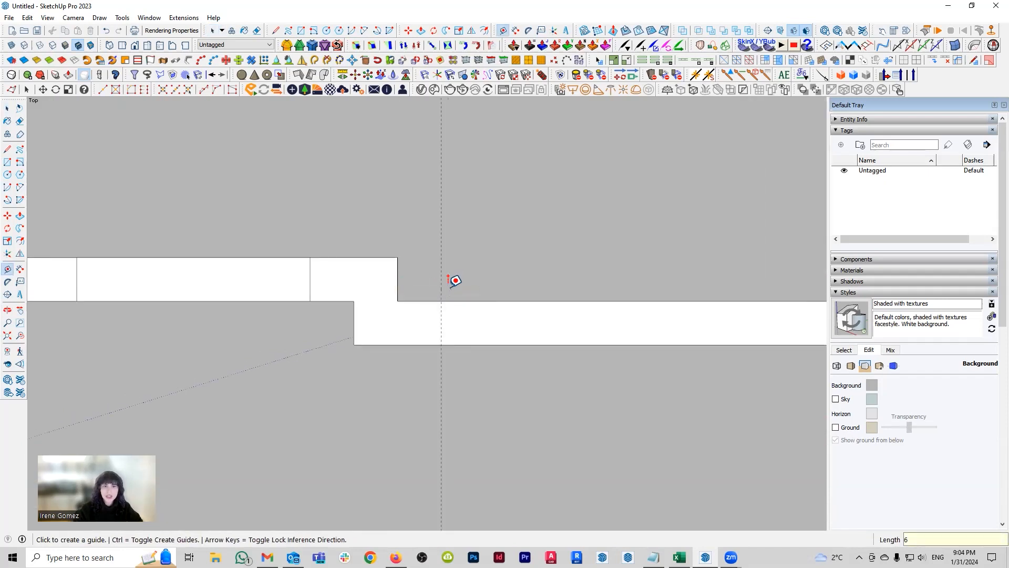
Step: Add another vertical guide 32 inches to the right of the one beside the outer step corner
left_click(439, 387)
key("Escape")
left_click(440, 404)
type("32")
key("Return")
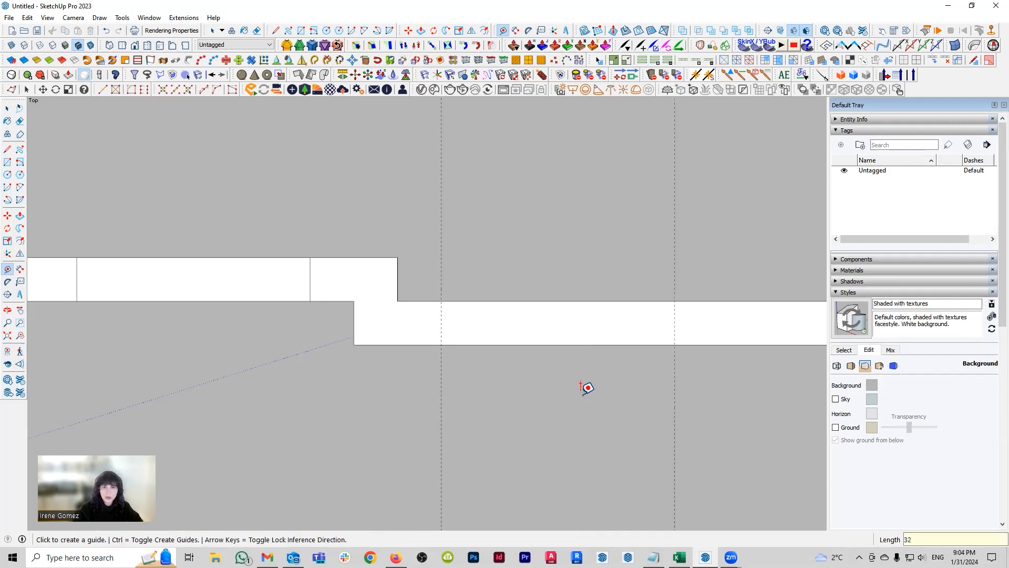
Step: Draw a rectangle through the wall right of the step, between the two guides, and remove the guides
key("r")
left_click(442, 346)
left_click(674, 301)
left_click(706, 256)
key("space")
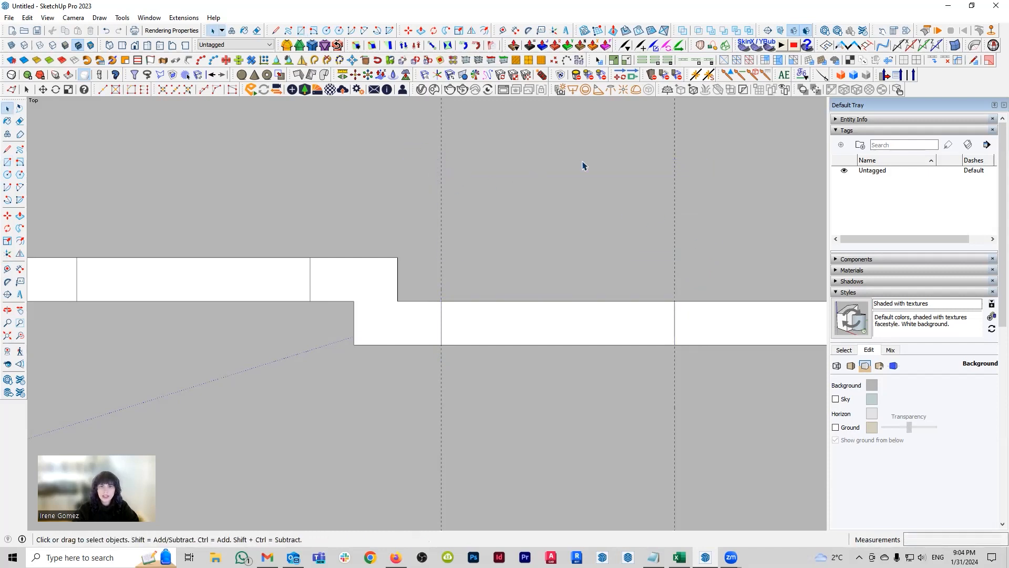
Step: Delete the wall sections at the three marked door openings in the corridor: one in the lower wall, two in the upper
scroll(338, 234, "down", 5)
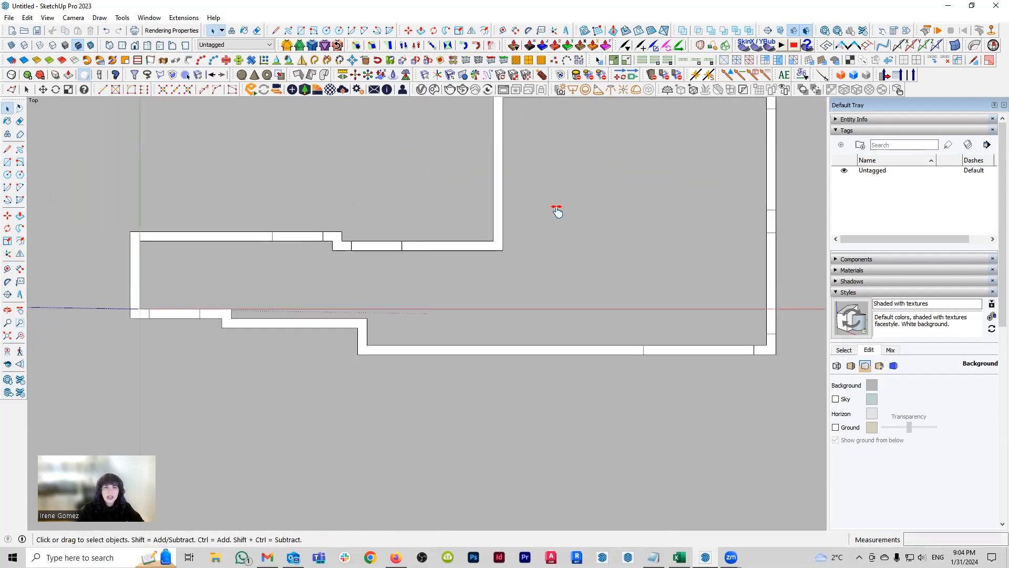
middle_click_drag(556, 210, 521, 288, "shift")
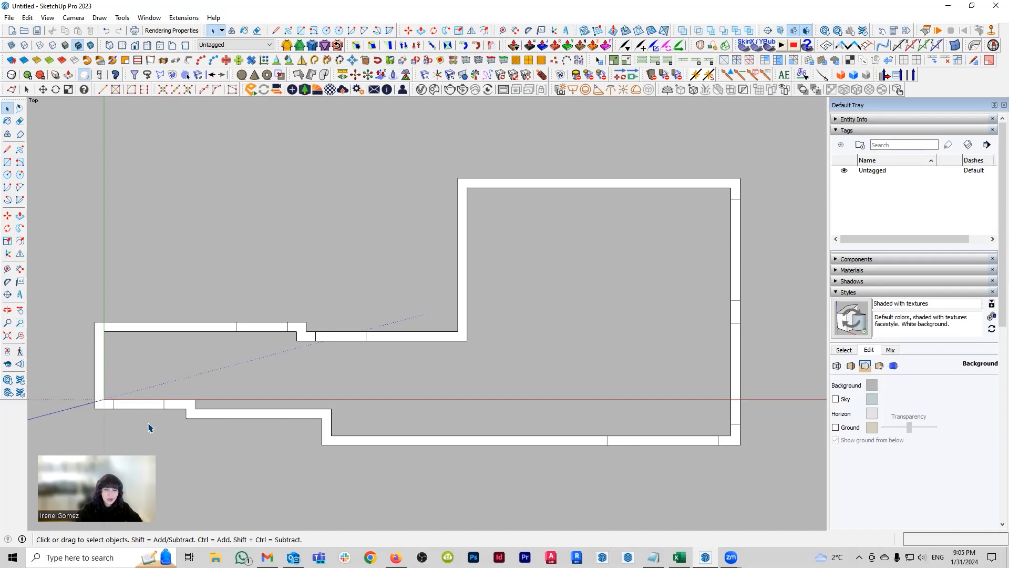
left_click_drag(135, 390, 137, 390)
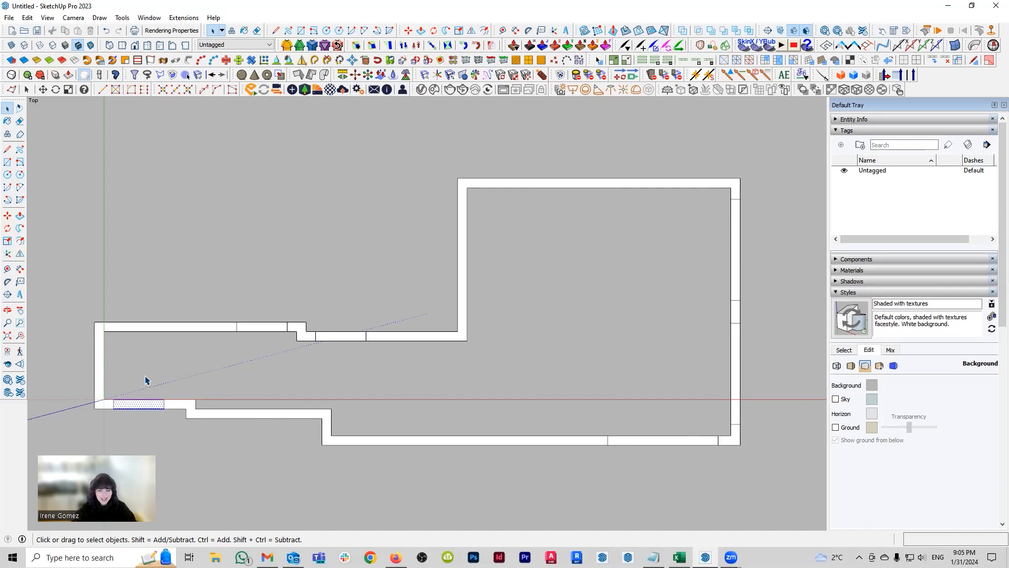
key("Delete")
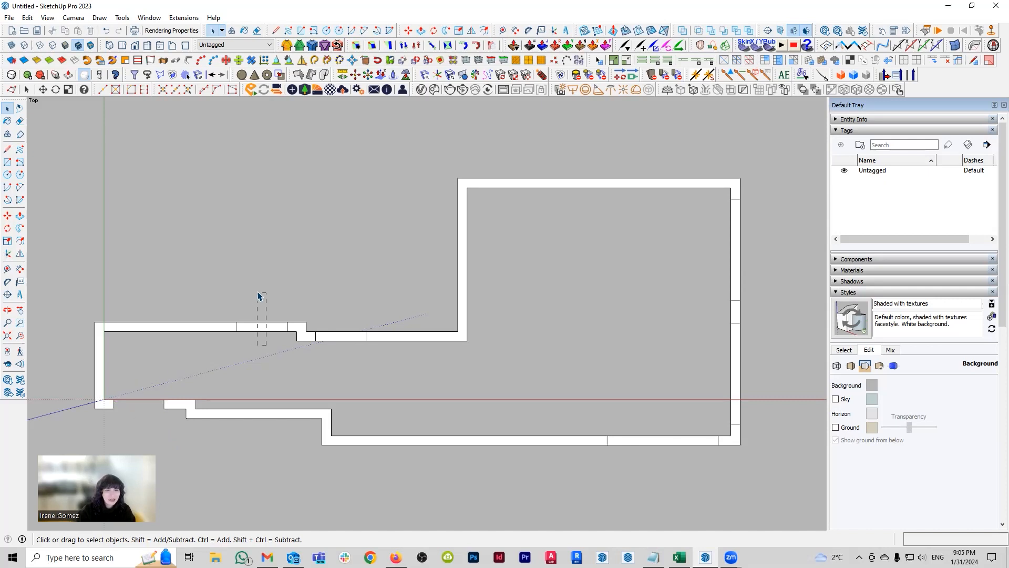
left_click_drag(258, 295, 259, 296)
key("Delete")
left_click_drag(348, 378, 349, 379)
key("Delete")
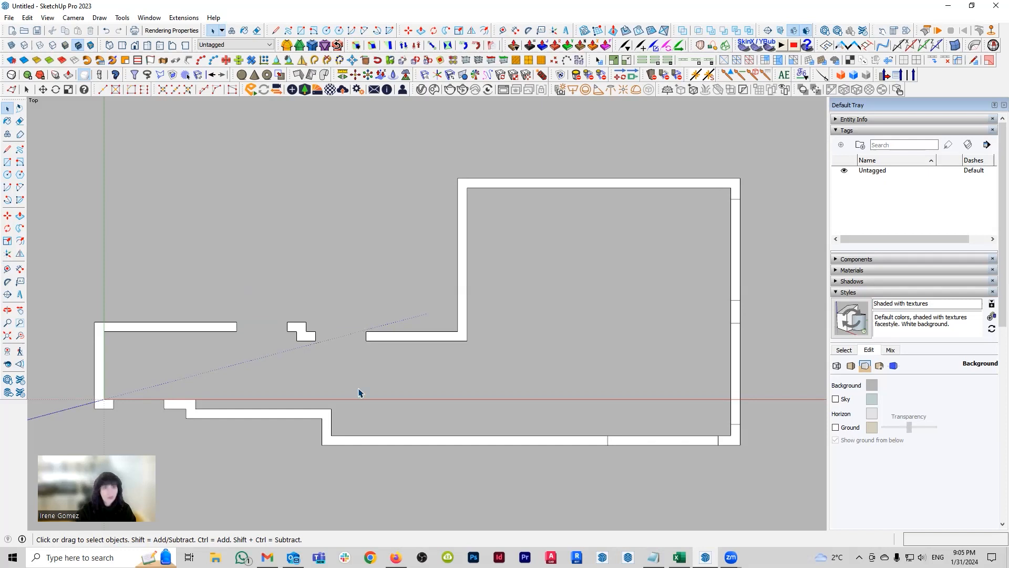
Step: Download the "2D Symbols - Door and Window" model from 3D Warehouse directly into the current model
left_click(8, 380)
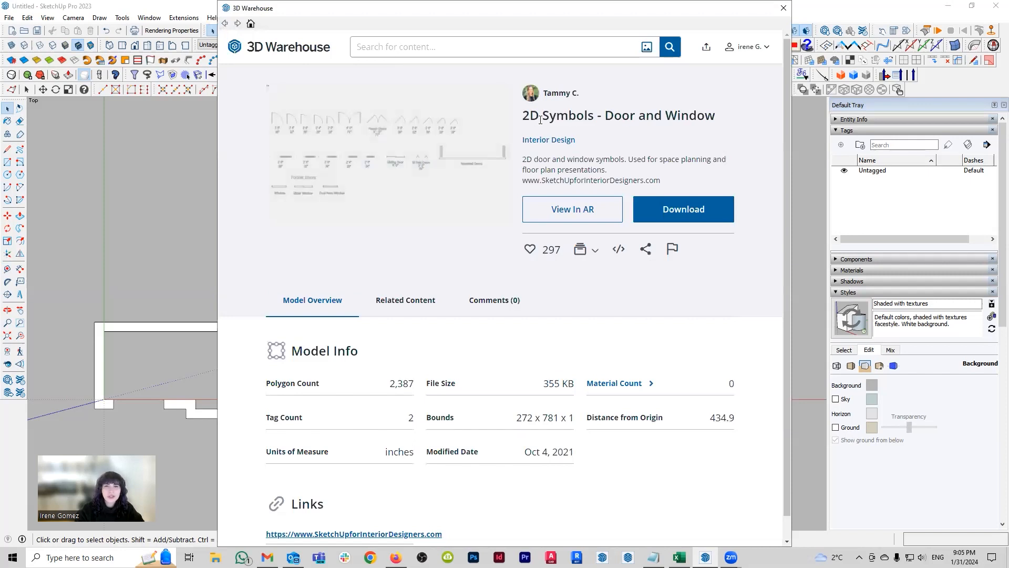
mouse_move(348, 128)
left_click(684, 209)
left_click(477, 295)
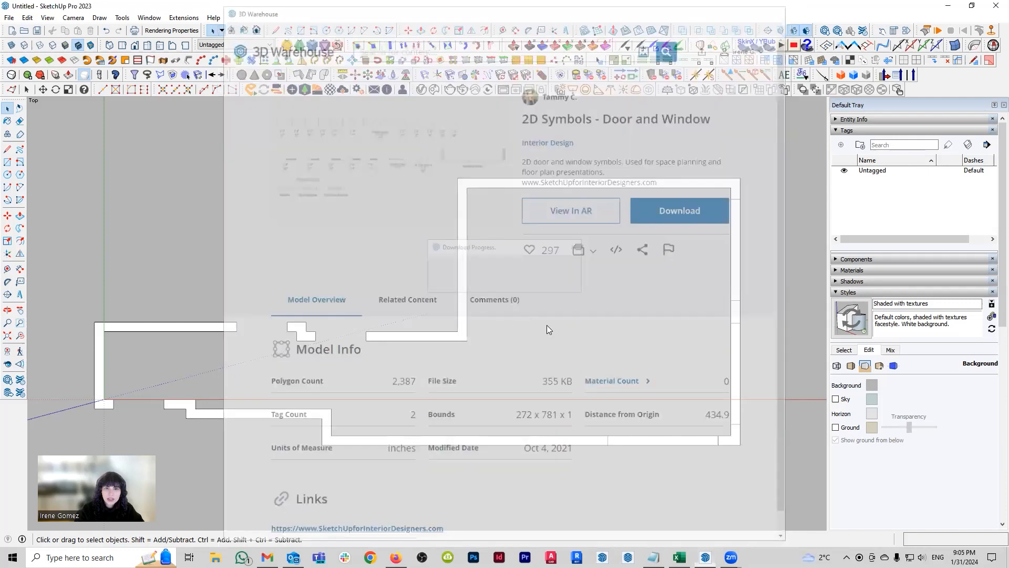
Step: Place the downloaded door and window symbols in open space to the right of the floor plan
scroll(311, 352, "down", 4)
scroll(428, 393, "down", 3)
middle_click_drag(428, 393, 457, 392)
key("F2")
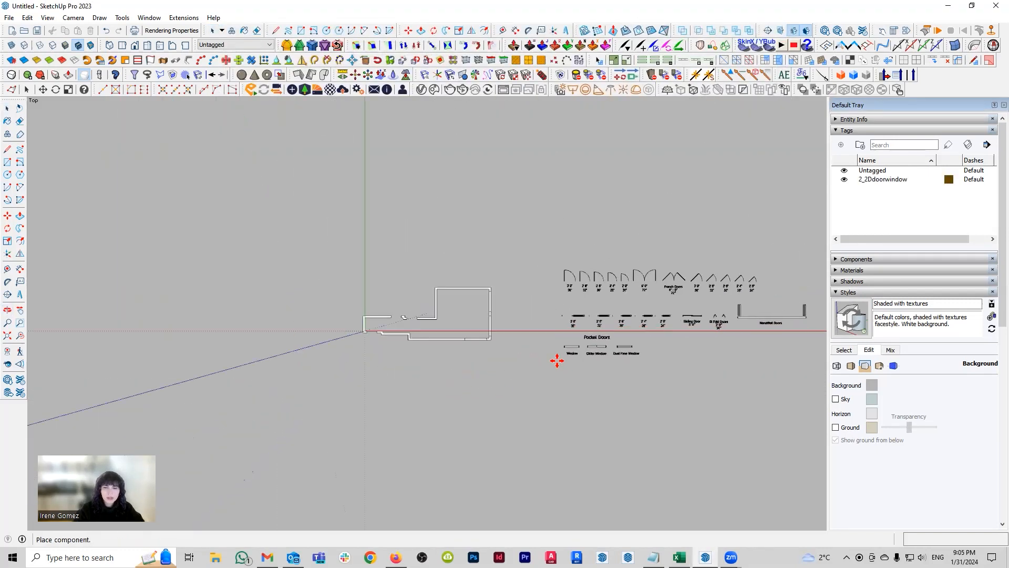
left_click(477, 378)
Step: Open the imported symbols group and make the 32" swing door a component named 32"Door
scroll(578, 294, "up", 4)
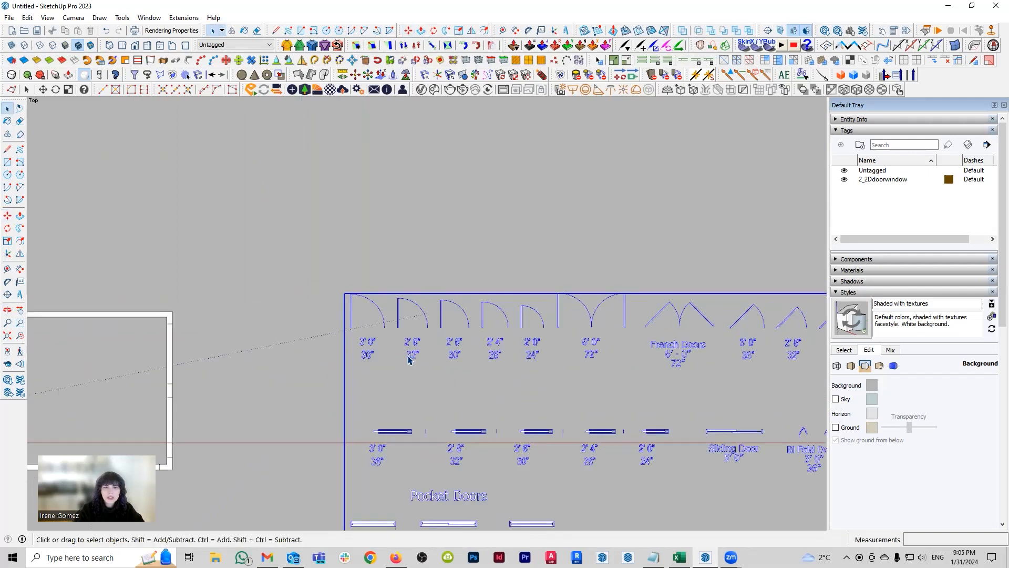
scroll(393, 362, "up", 2)
scroll(453, 294, "up", 3)
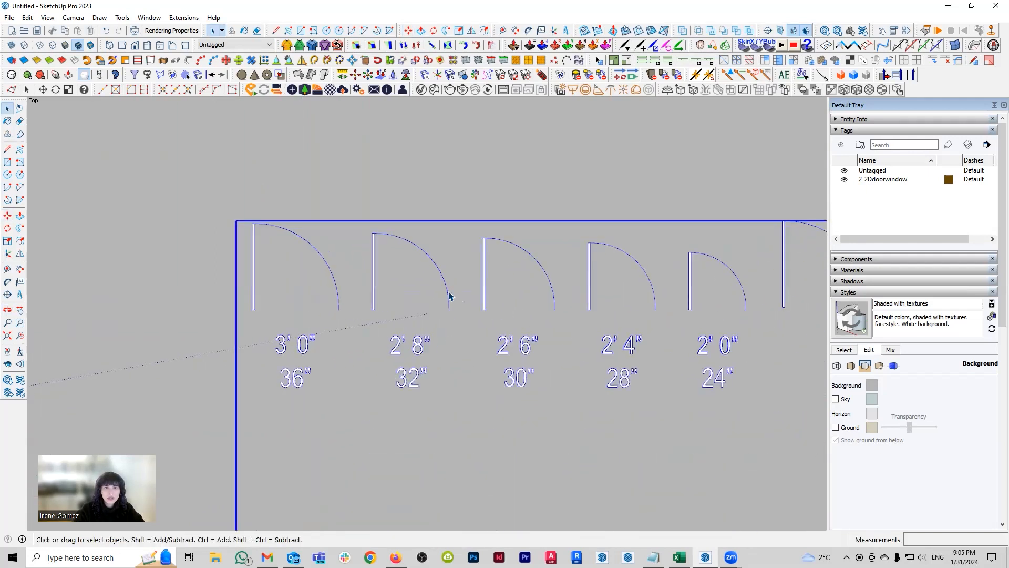
double_click(447, 295)
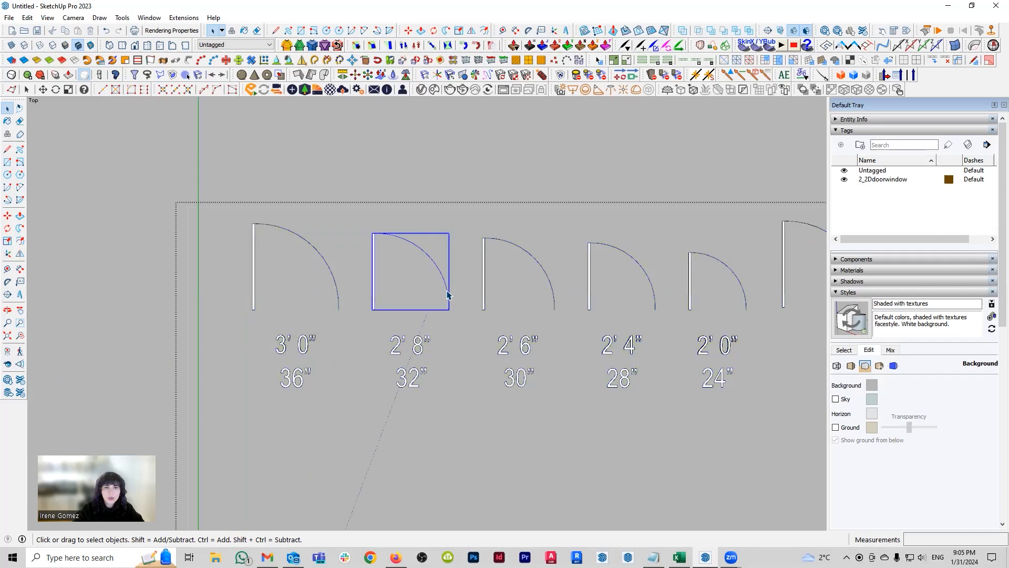
right_click(436, 267)
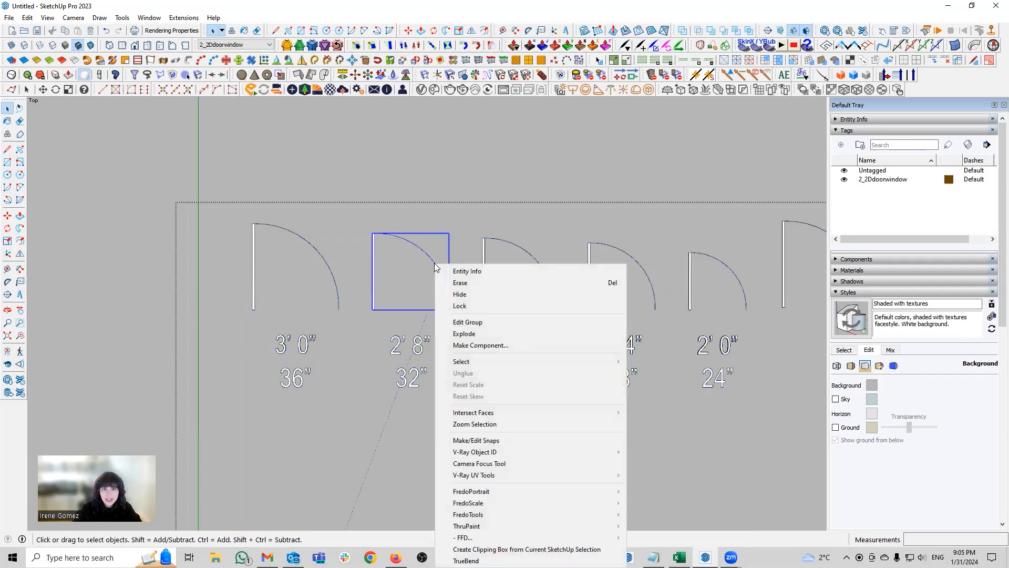
left_click(493, 347)
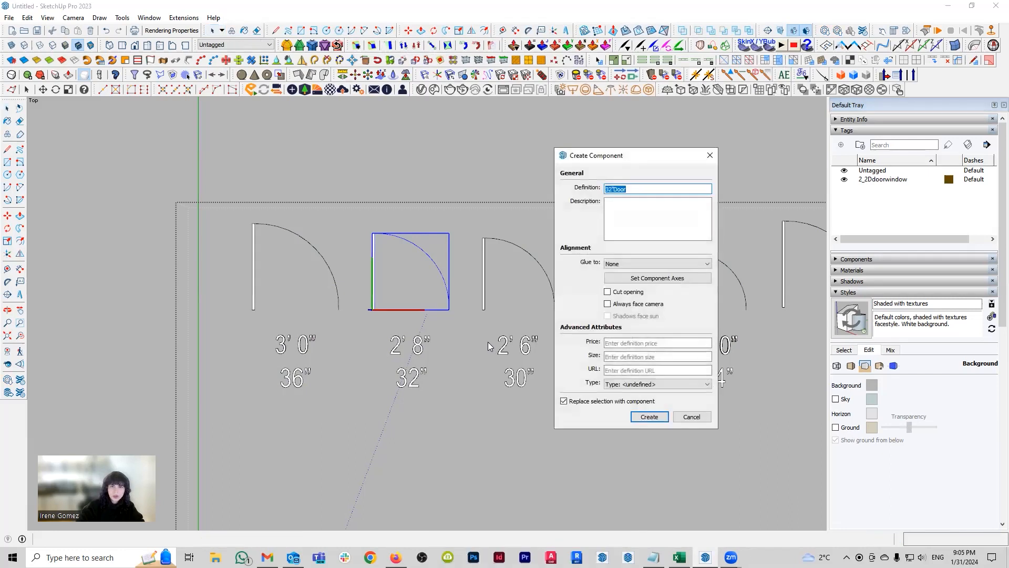
left_click(650, 416)
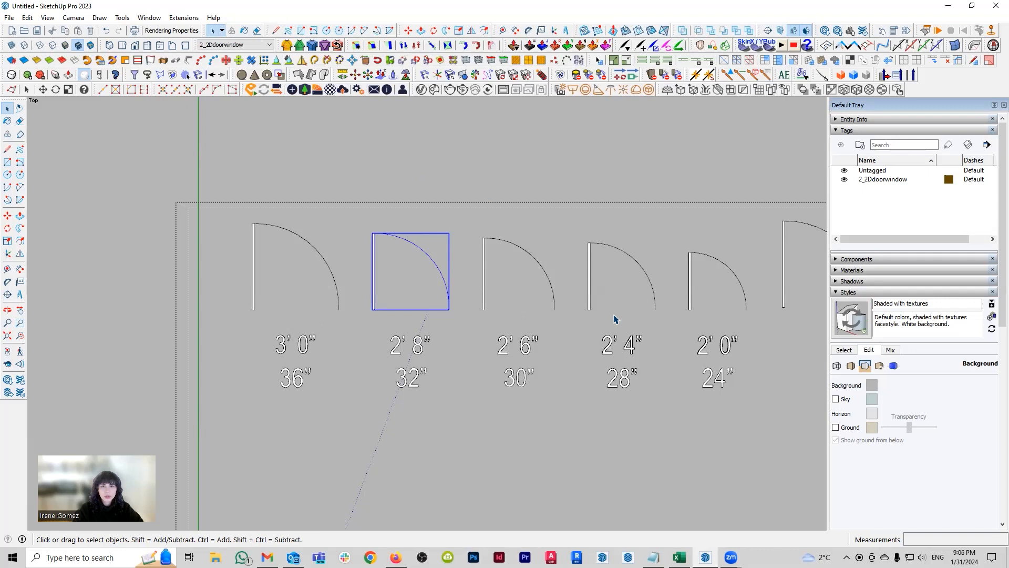
Step: Copy the 32" door into the lower corridor wall's opening, placing its hinge corner at the opening's left inner corner
key("Escape")
scroll(611, 310, "down", 9)
scroll(412, 363, "up", 6)
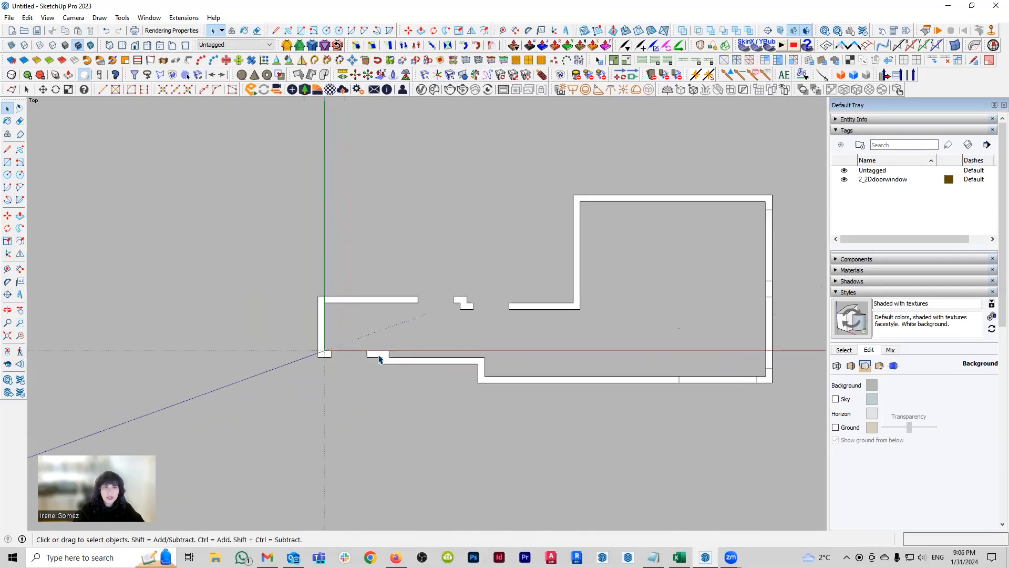
scroll(378, 359, "up", 3)
scroll(336, 361, "up", 1)
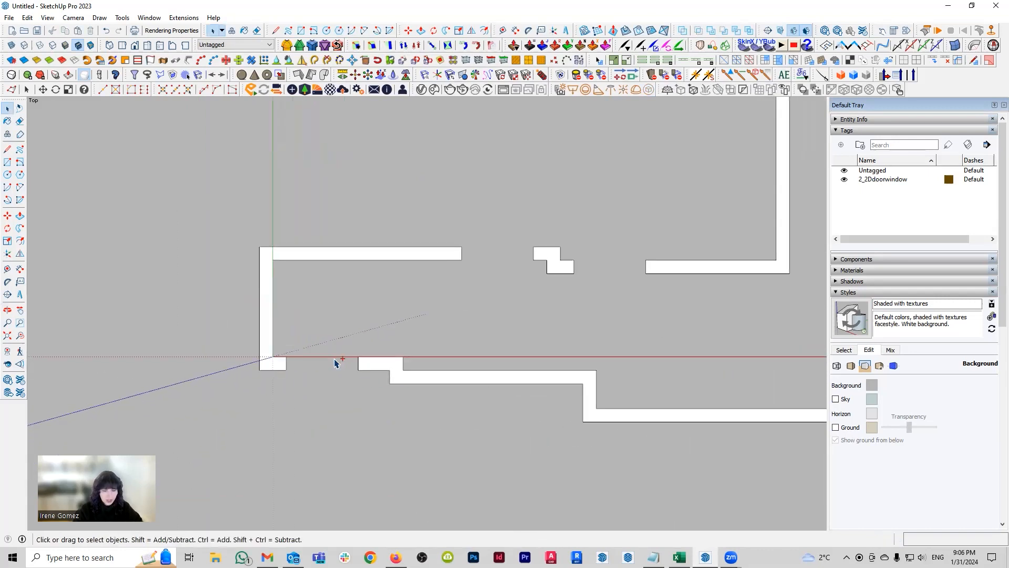
key("ctrl+v")
scroll(287, 357, "up", 4)
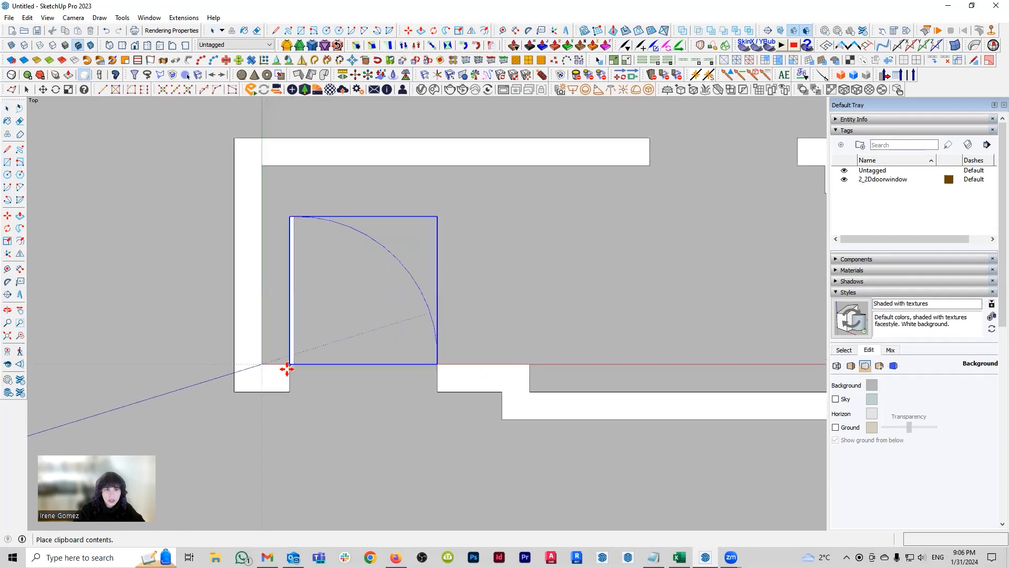
left_click(287, 368)
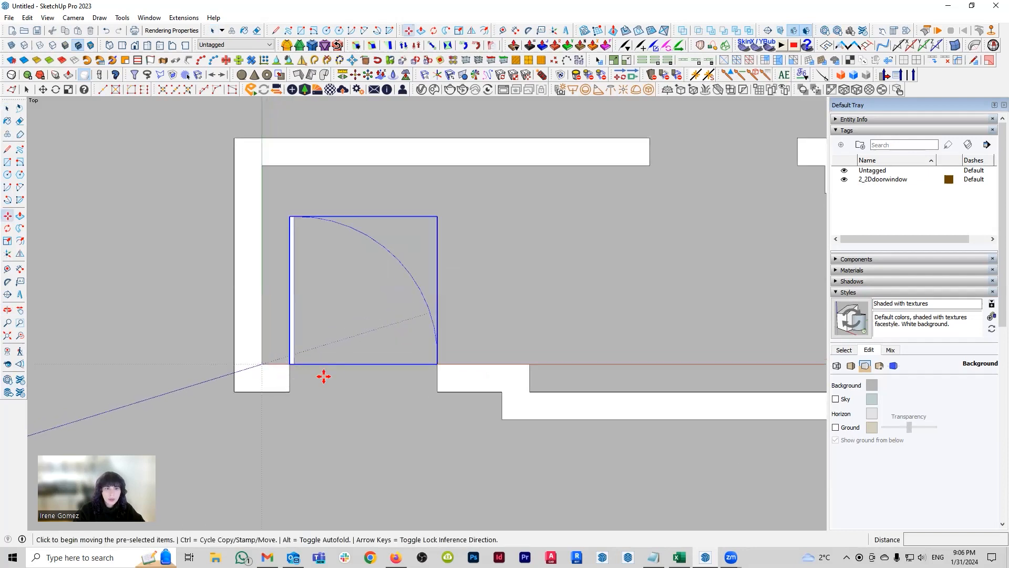
Step: Copy the door to both upper corridor openings, with hinge corners on the two sides of the stepped wall piece between them
left_click(290, 366)
scroll(270, 367, "down", 4)
key("ctrl")
middle_click_drag(670, 234, 595, 232)
key("t")
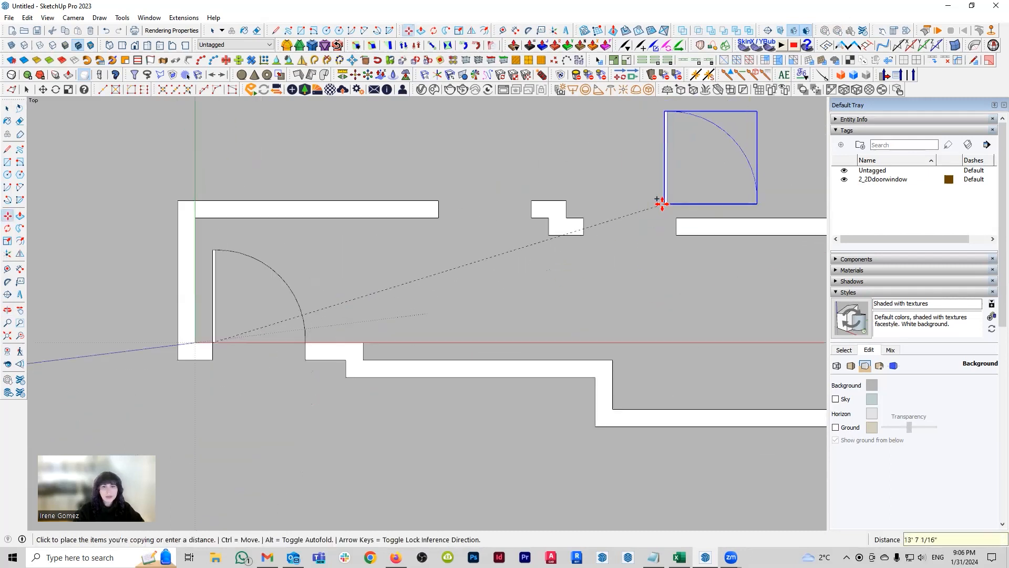
middle_click_drag(661, 203, 534, 302, "shift")
left_click(455, 317)
left_click(456, 317)
left_click(404, 298)
Step: Mirror the leftmost upper door by scaling it across its hinge side to the opening's far edge
key("s")
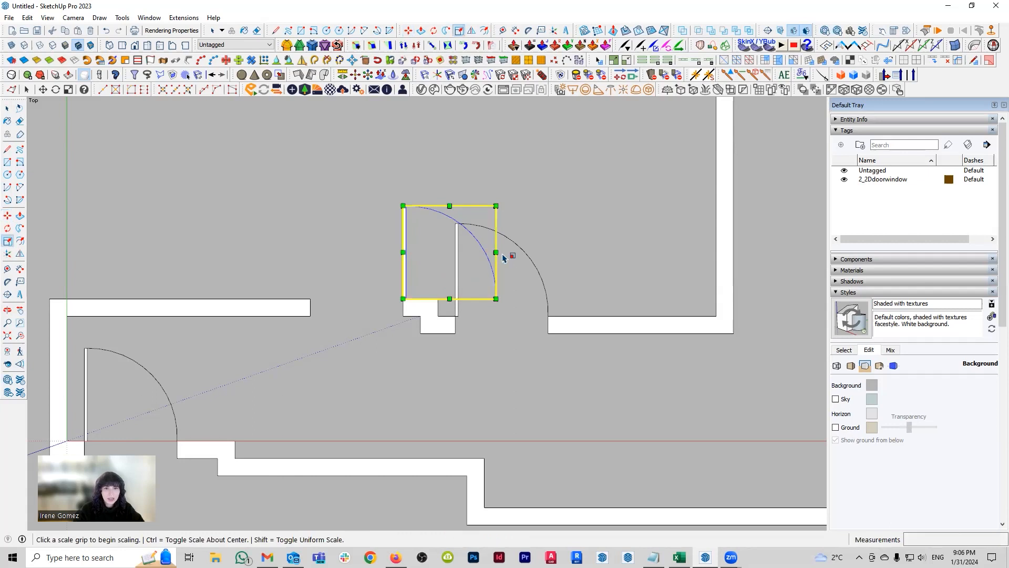
left_click(497, 252)
left_click(310, 300)
key("space")
left_click(360, 343)
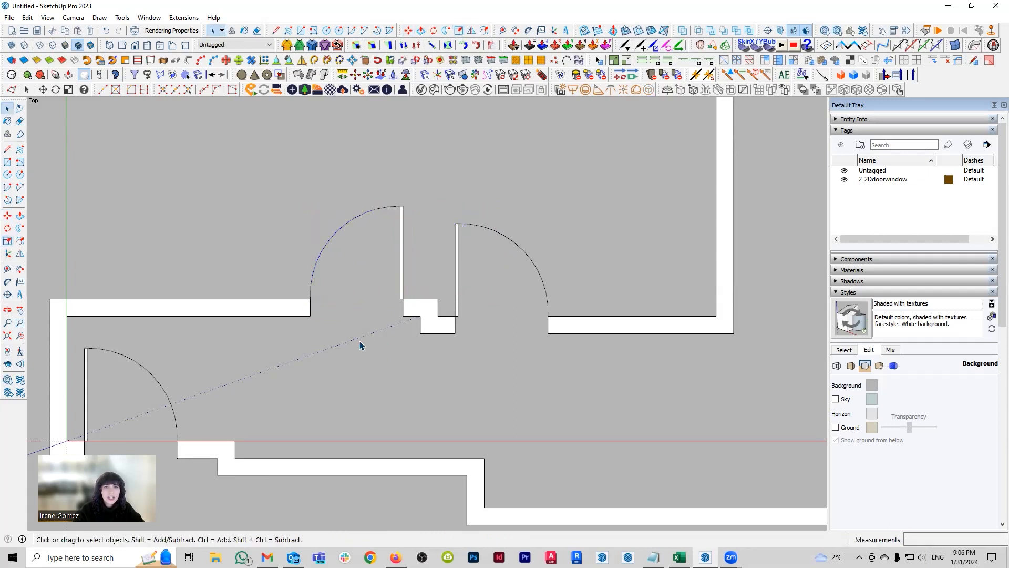
Step: Select and copy the Dual Pane Window symbol from the imported symbols
scroll(347, 336, "down", 5)
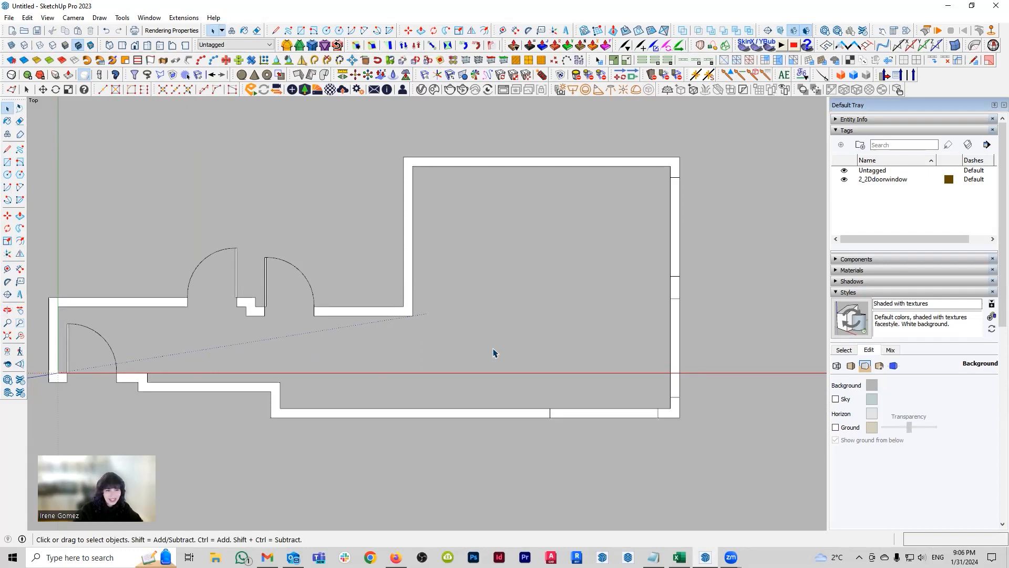
middle_click_drag(557, 355, 413, 349, "shift")
scroll(436, 350, "down", 2)
middle_click_drag(736, 402, 578, 351, "shift")
scroll(578, 350, "up", 6)
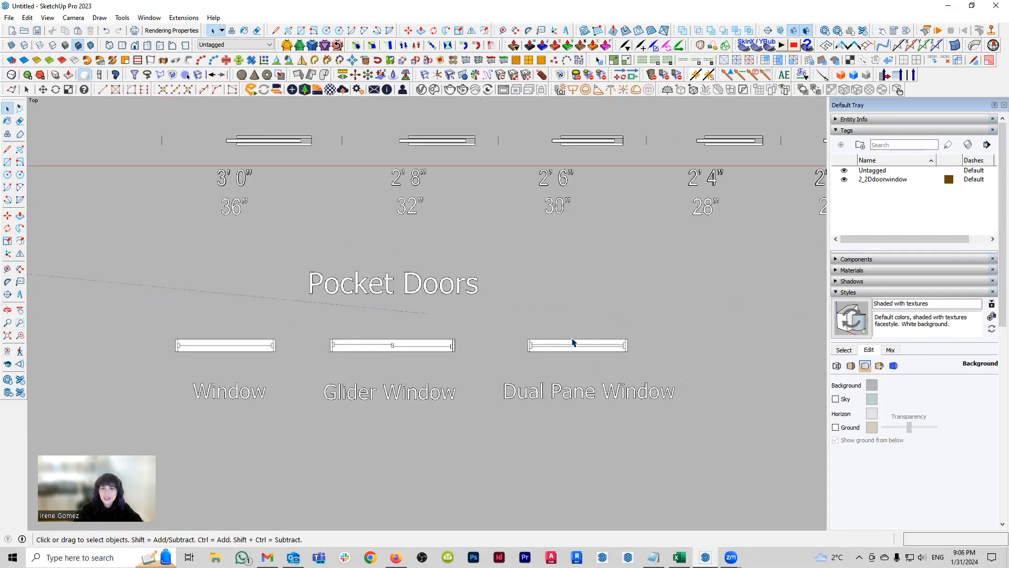
left_click(572, 351)
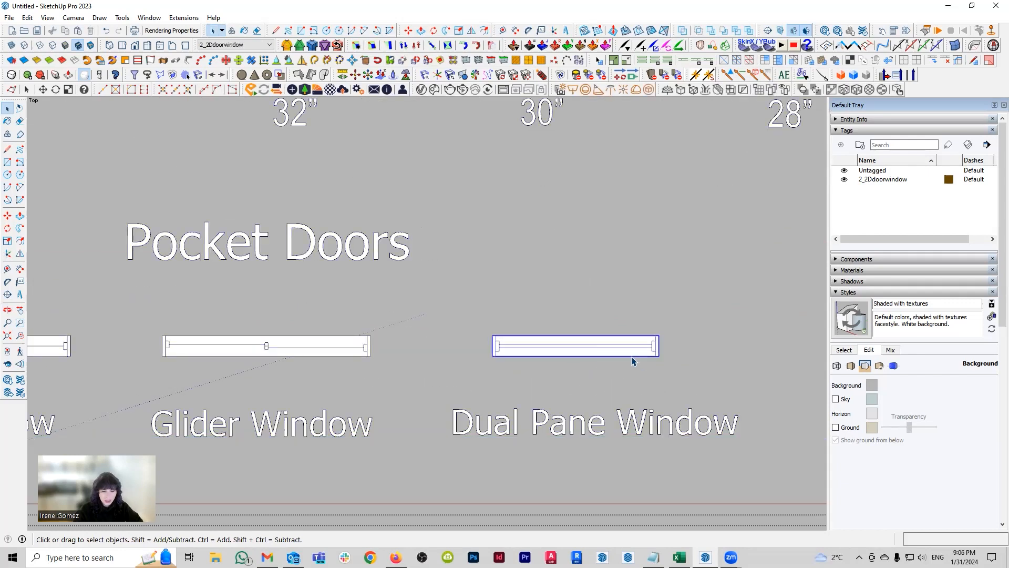
left_click(669, 362)
key("super+d")
key("super+d")
Step: Paste the Dual Pane Window into the room's lower wall, aligned with the left edge of the marked window opening
scroll(669, 361, "down", 4)
scroll(327, 320, "down", 5)
scroll(412, 322, "up", 4)
key("ctrl+v")
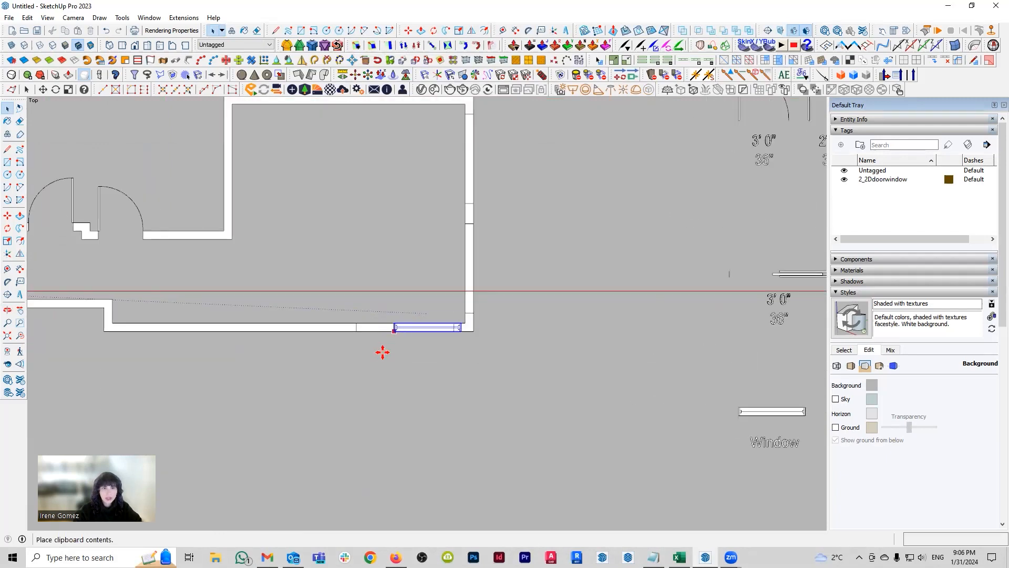
scroll(352, 312, "up", 2)
scroll(353, 313, "up", 3)
left_click(345, 324)
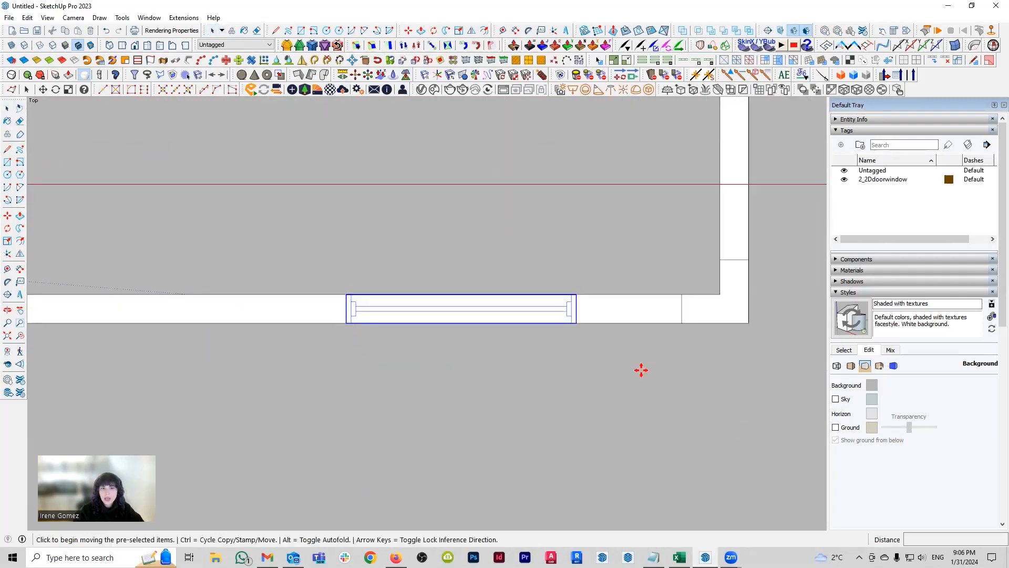
scroll(546, 316, "up", 1)
key("space")
Step: Try to stretch the window across the whole opening by moving its right end frame to the opening's right edge
mouse_move(407, 330)
middle_mouse_down()
mouse_move(509, 313)
mouse_move(518, 322)
middle_mouse_up()
right_click(517, 325)
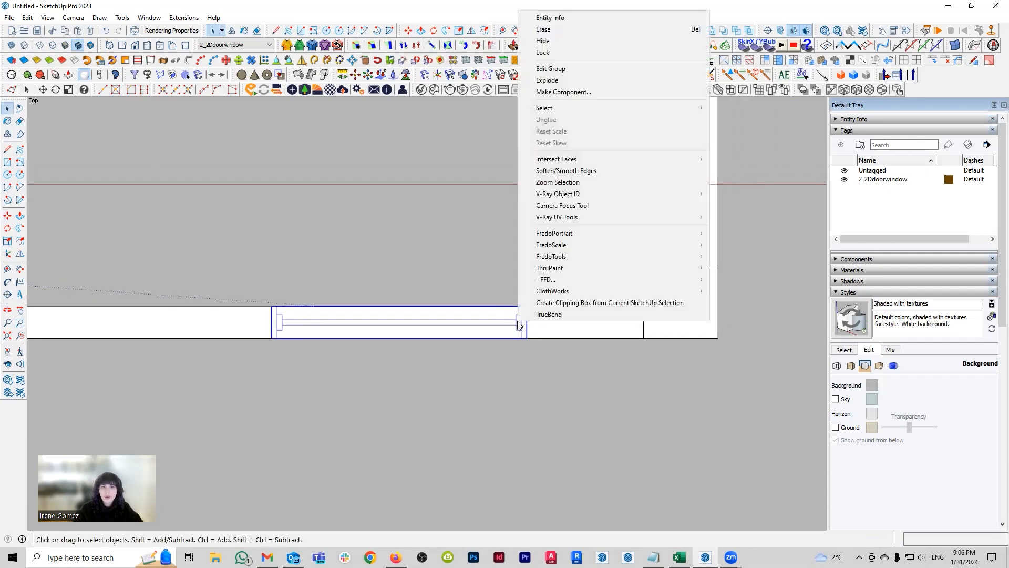
left_click(476, 330)
double_click(517, 324)
left_click_drag(497, 283, 573, 433)
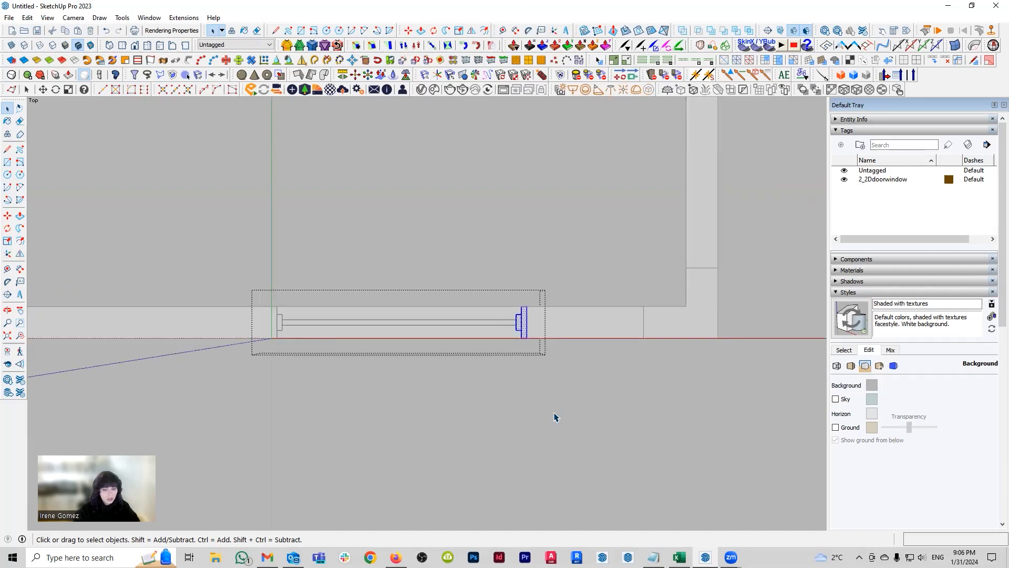
key("m")
left_click(525, 330)
left_click(642, 336)
key("space")
left_click(488, 421)
scroll(481, 418, "down", 5)
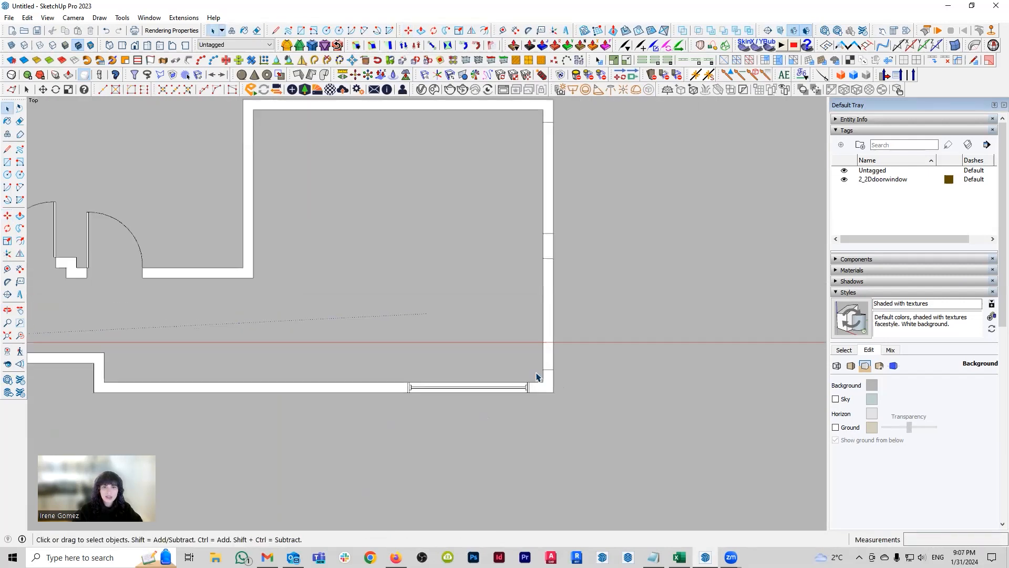
Step: Shorten the window to half the opening's width by moving its right end frame 1' 1" to the left
scroll(521, 379, "up", 3)
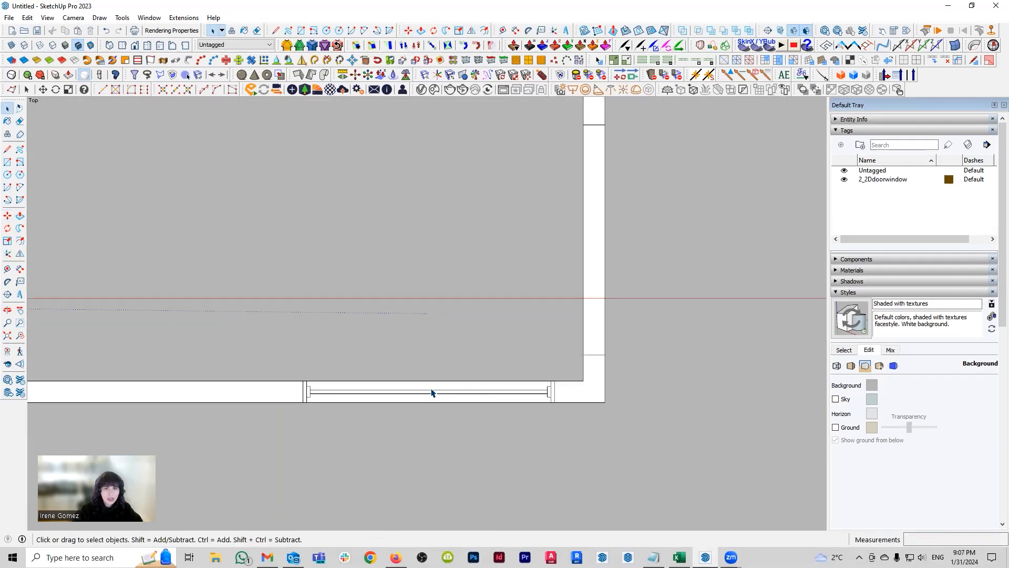
double_click(532, 386)
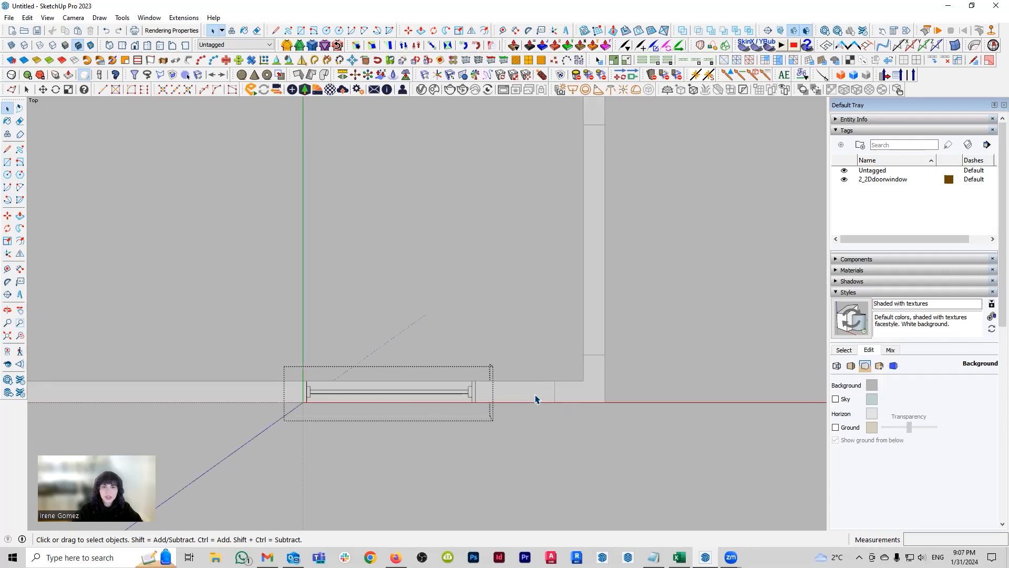
left_click(472, 392)
key("m")
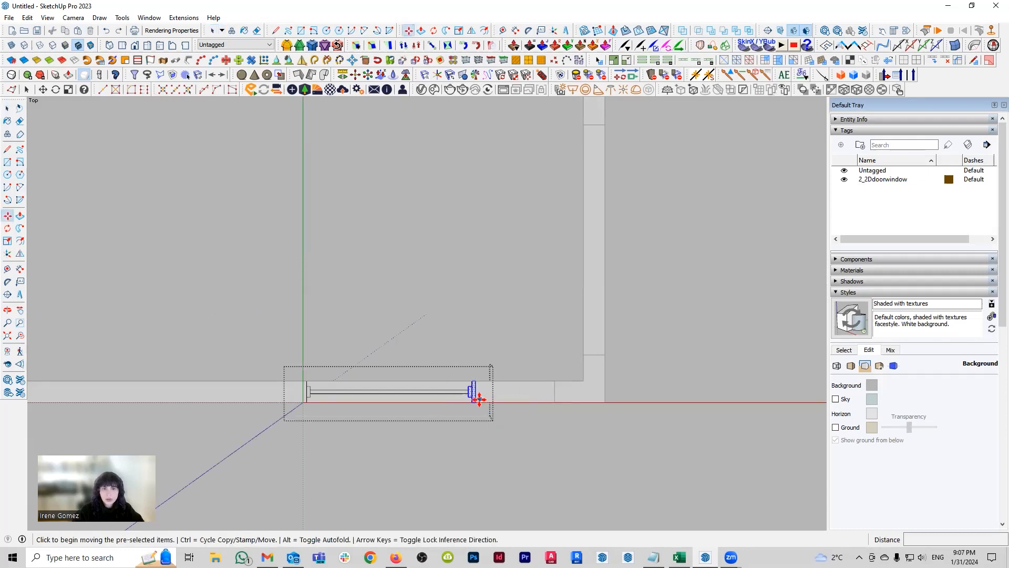
left_click(475, 402)
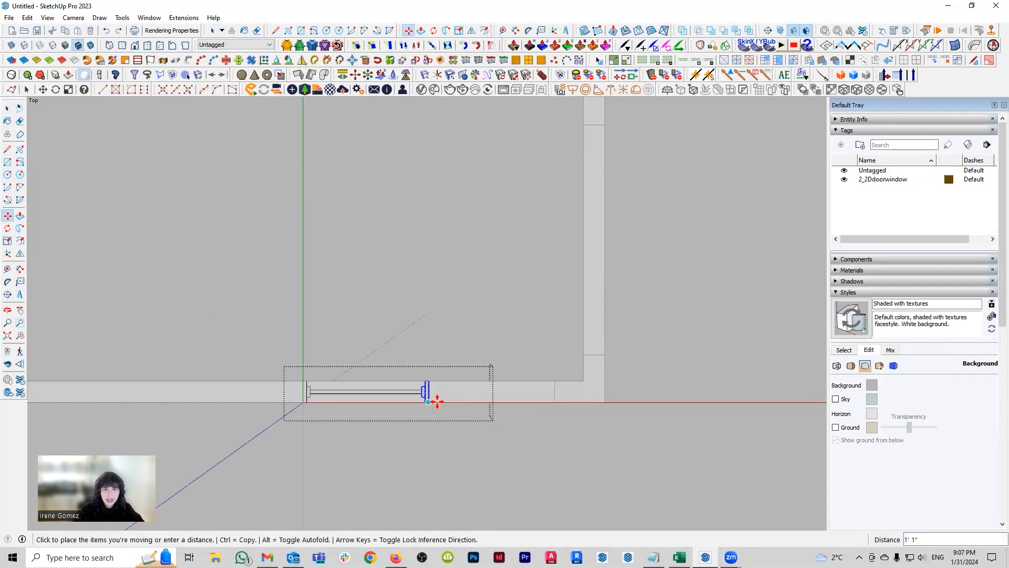
left_click(432, 402)
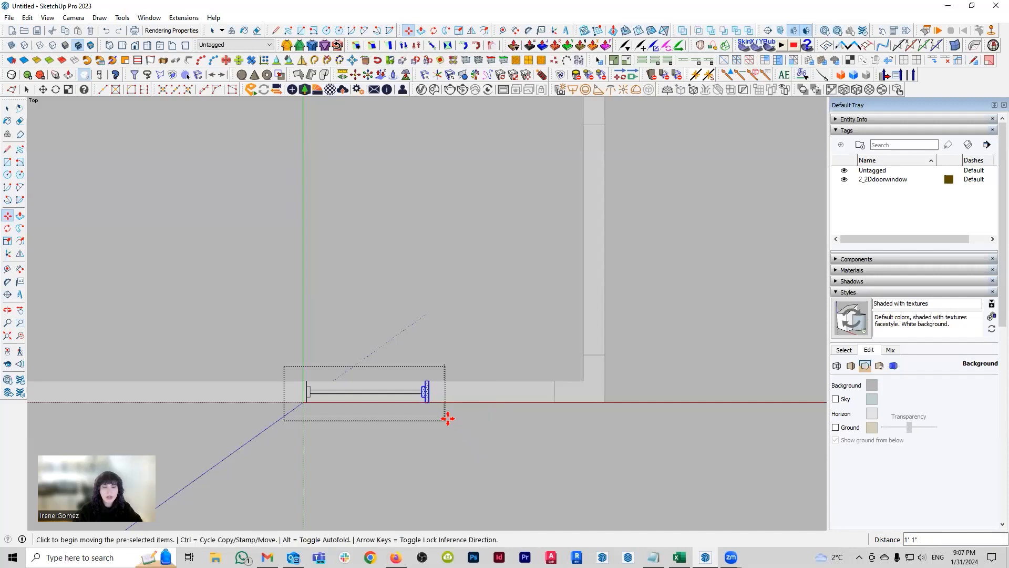
key("space")
key("Escape")
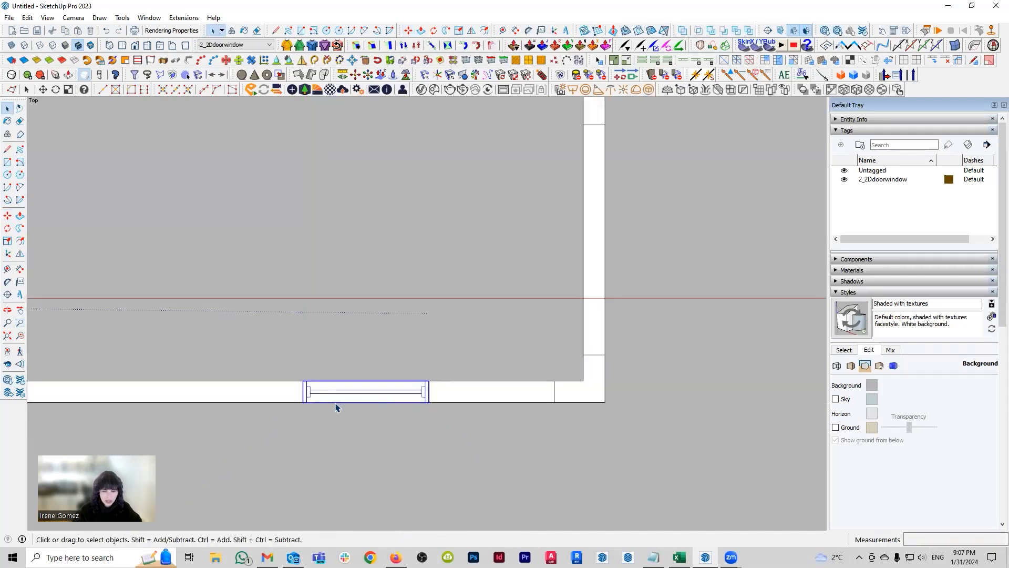
Step: Copy the shortened window 2' 11" to the right, directly beside the original, to fill the lower wall's opening
key("m")
left_click(302, 403)
key("ctrl")
left_click(429, 401)
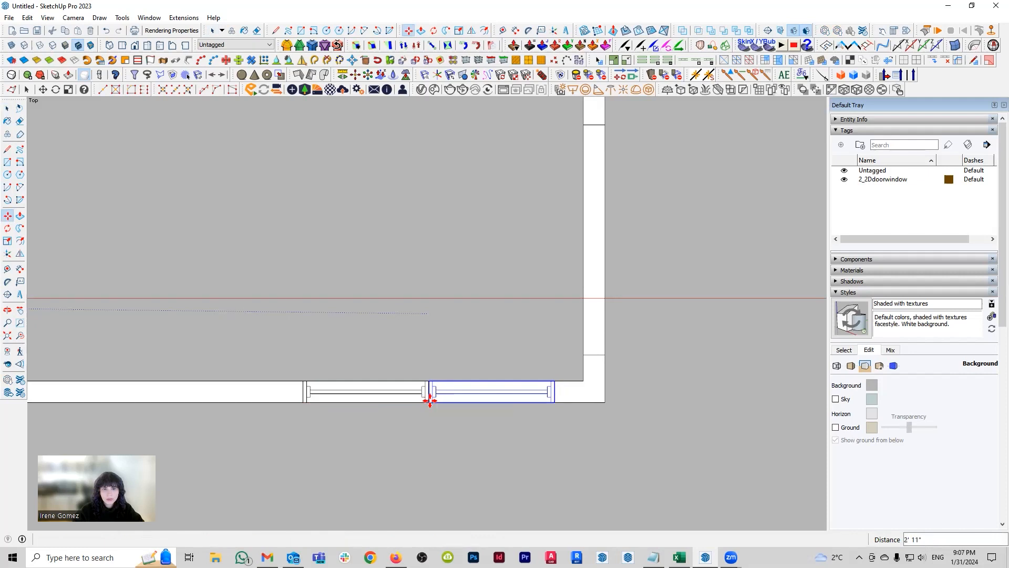
key("space")
Step: Copy the right-hand window to the lower opening in the right wall and rotate it vertical, aligned with the opening's bottom edge
scroll(465, 448, "down", 5)
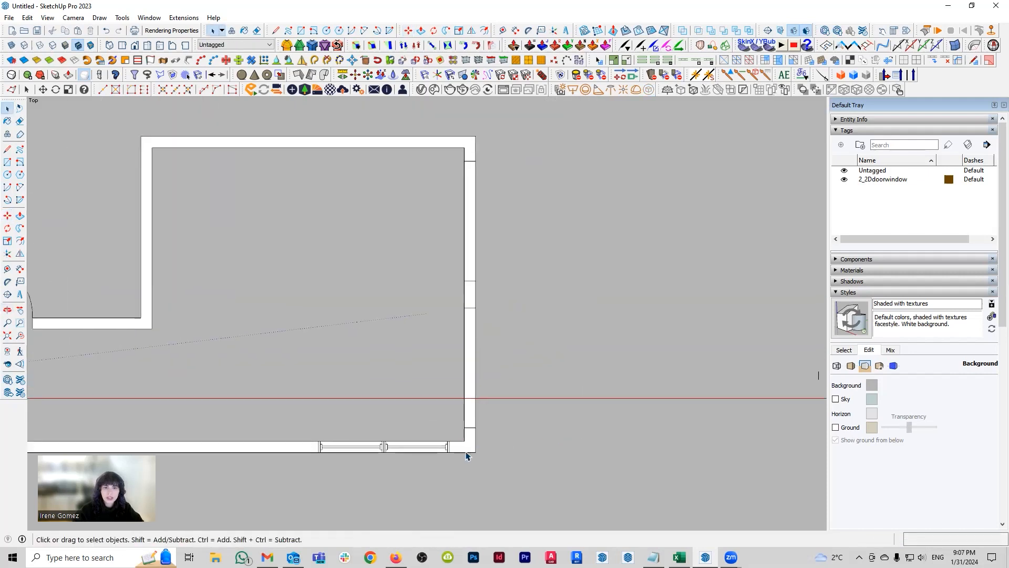
scroll(465, 454, "up", 4)
key("m")
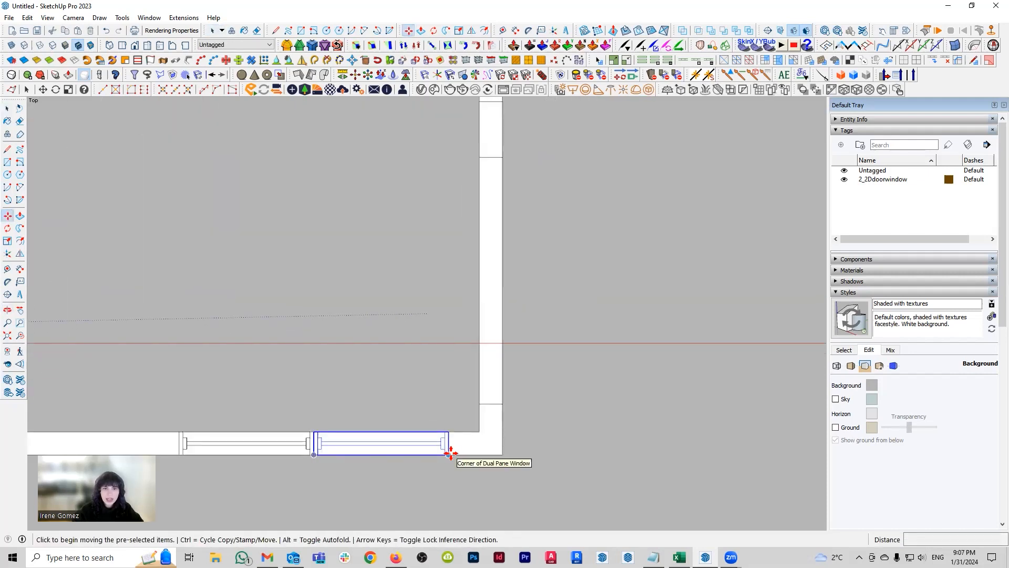
left_click(450, 453)
key("ctrl")
key("q")
left_click(479, 404)
left_click(402, 403)
left_click(480, 315)
middle_click_drag(479, 315, 474, 342, "shift")
Step: Shorten the right wall's window by moving its upper end frame 3" down
key("space")
double_click(475, 342)
left_click_drag(409, 279, 512, 334)
key("m")
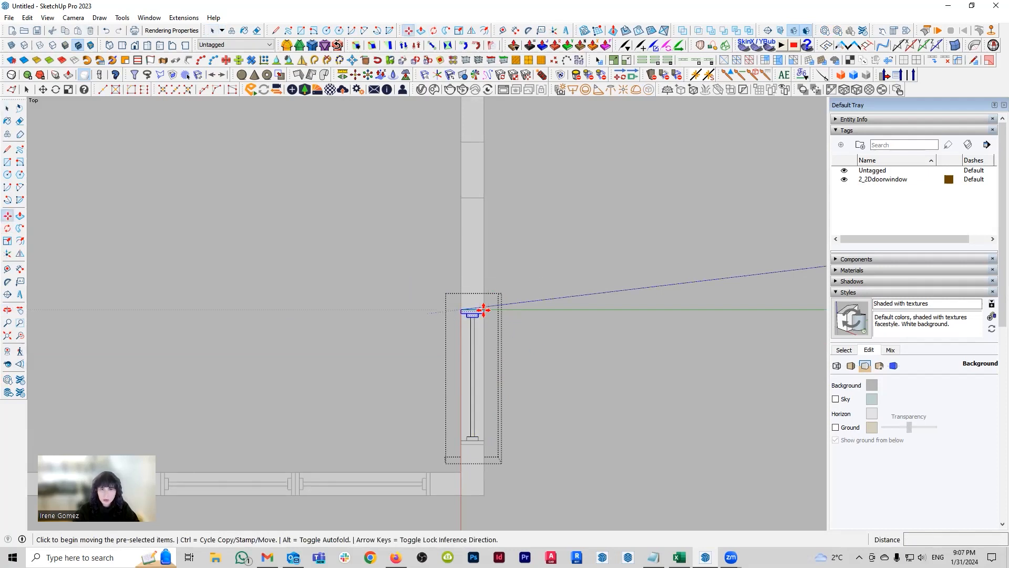
left_click(483, 310)
type("3")
key("Return")
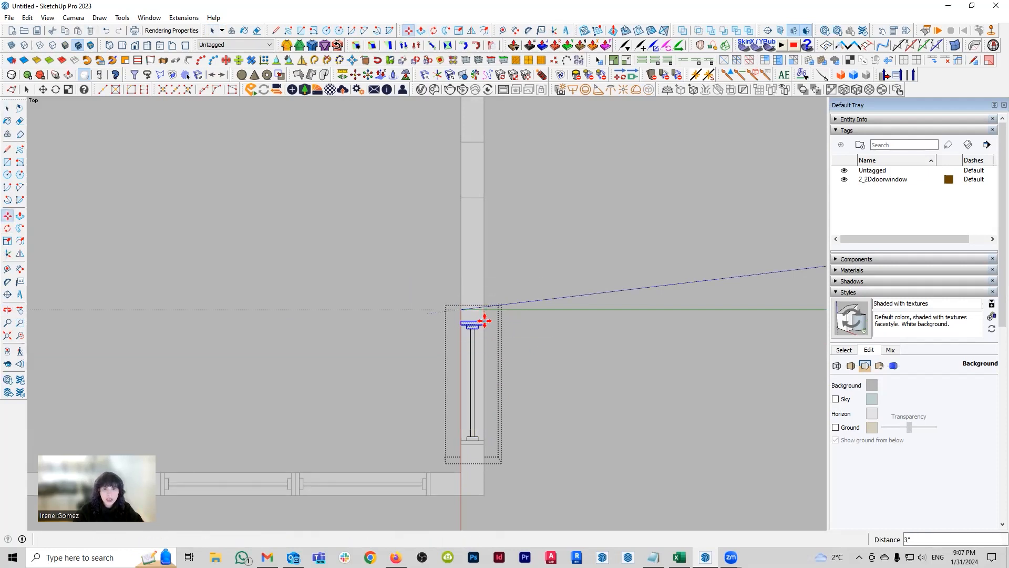
key("space")
key("Escape")
Step: Copy the shortened vertical window directly above itself to fill the lower opening in the right wall
left_click(473, 391)
key("c")
key("m")
left_click(486, 444)
key("ctrl")
left_click(488, 318)
key("space")
Step: Copy the right wall's two lower windows straight up into its upper opening, aligned with that opening's bottom edge
left_click(475, 361, "shift")
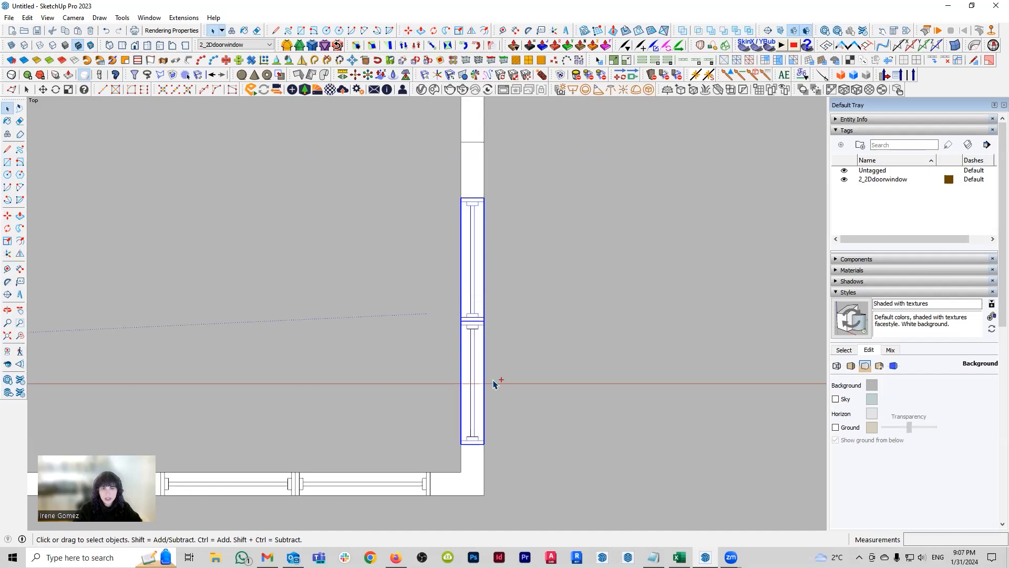
key("m")
left_click(484, 445)
key("ctrl")
middle_click_drag(498, 196, 492, 320, "shift")
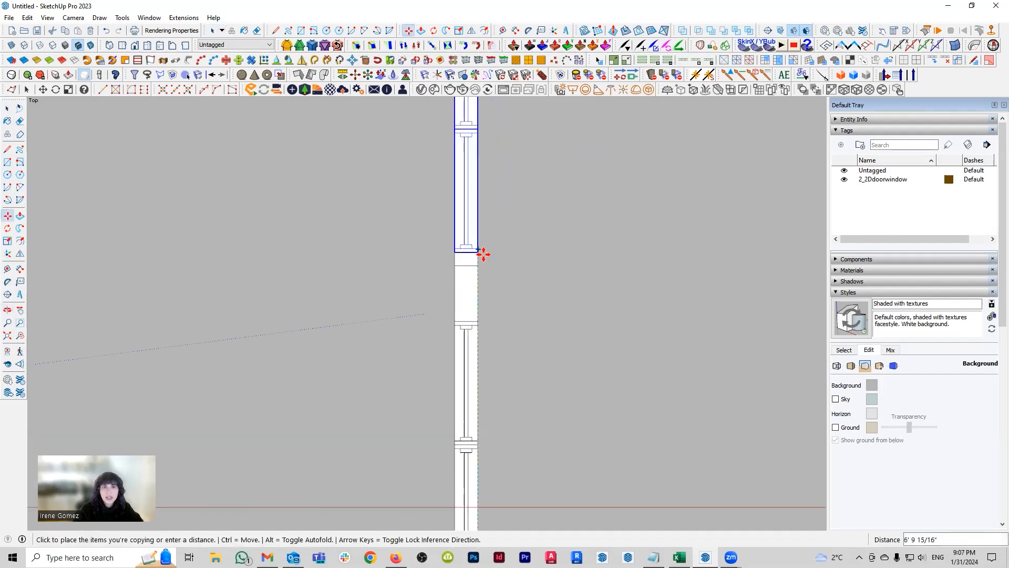
left_click(479, 266)
scroll(478, 263, "up", 10)
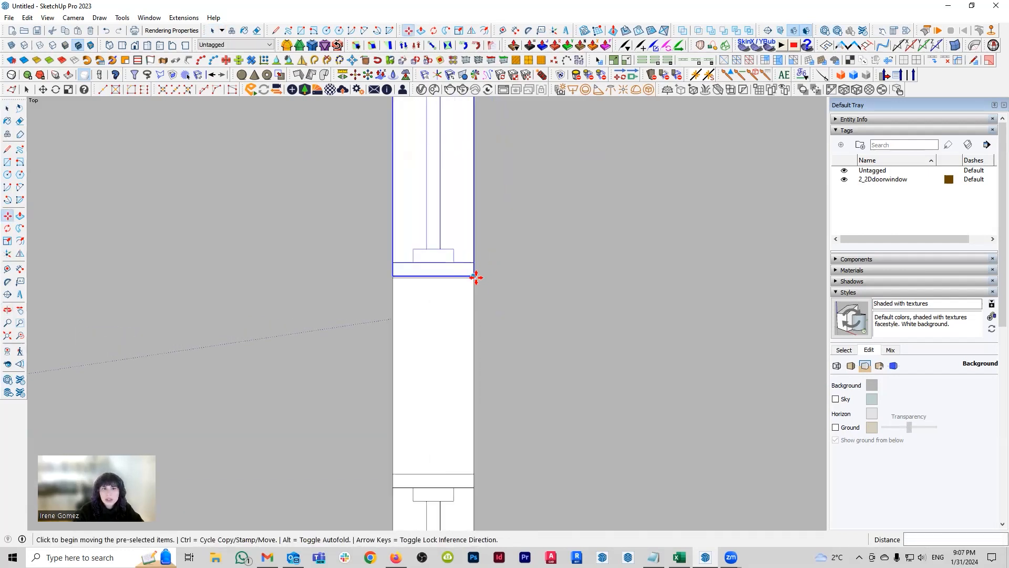
left_click(468, 283)
key("Escape")
key("space")
scroll(541, 331, "down", 6)
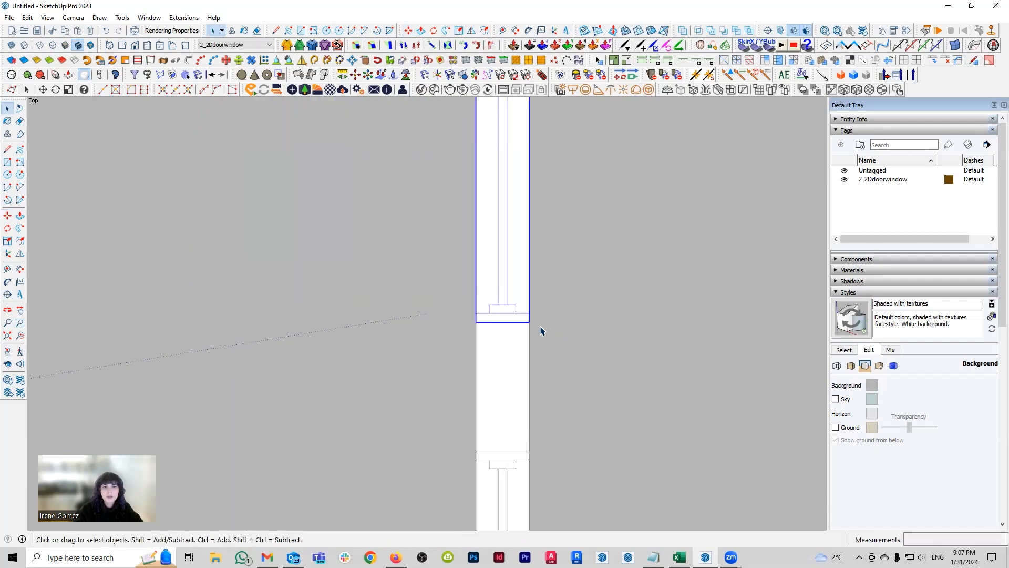
left_click(592, 317)
scroll(576, 326, "down", 6)
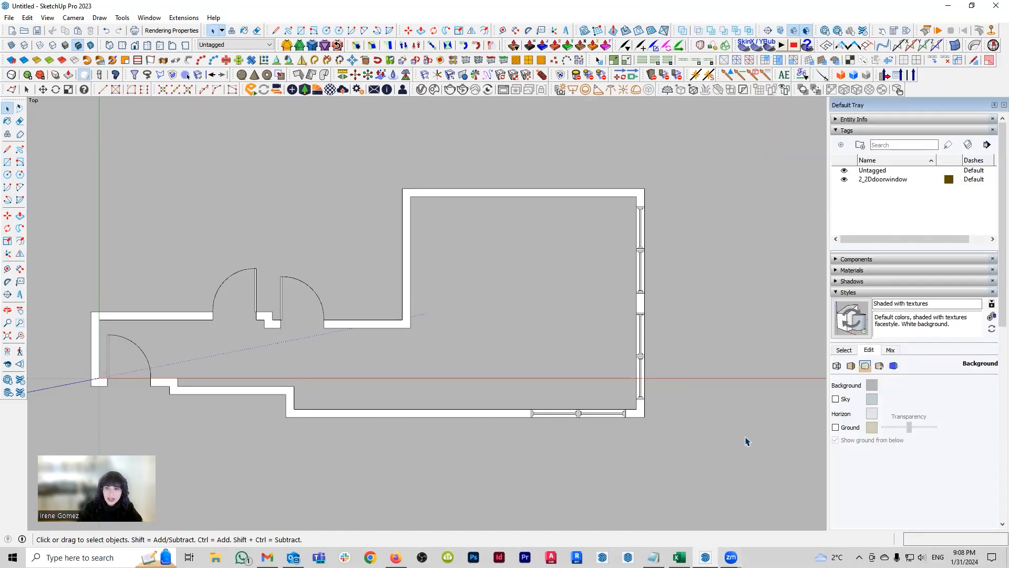
Step: Set the style's background colour to white
left_click(874, 387)
left_click_drag(546, 302, 576, 303)
left_click(534, 342)
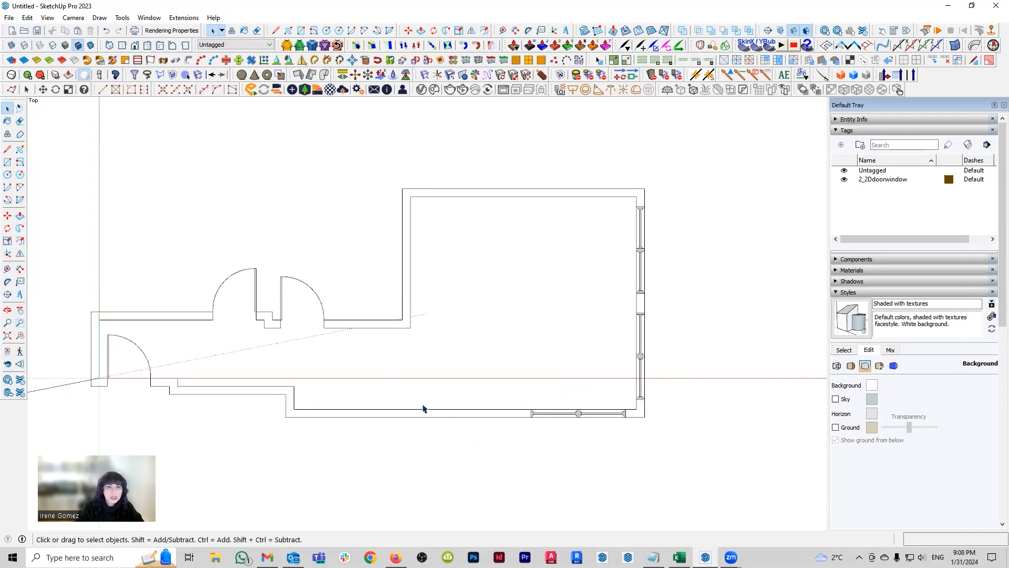
Step: Select the whole floor plan and exclude the door and window symbols from the selection
left_click_drag(63, 139, 736, 479)
left_click_drag(175, 363, 126, 348)
left_click_drag(329, 291, 217, 256, "ctrl+shift")
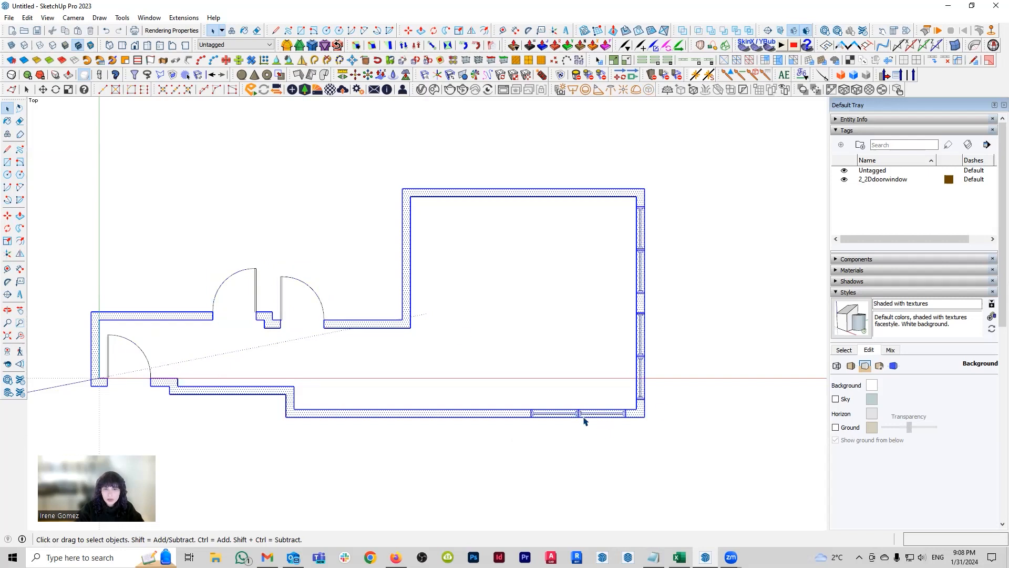
scroll(583, 421, "up", 4)
left_click_drag(447, 382, 699, 465, "ctrl+shift")
middle_click_drag(704, 318, 523, 315, "shift")
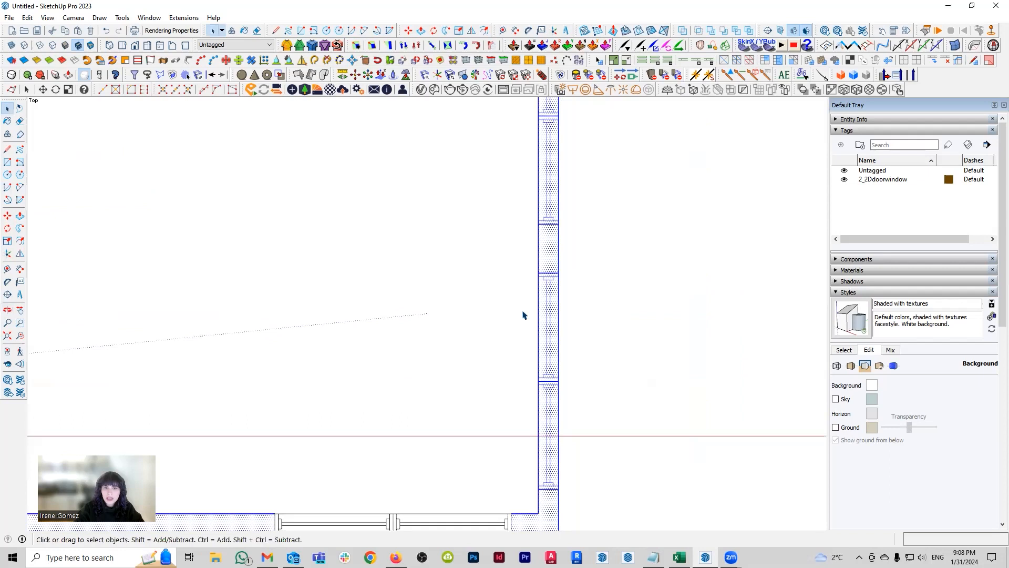
left_click_drag(505, 265, 622, 503, "ctrl+shift")
middle_click_drag(562, 237, 535, 384, "shift")
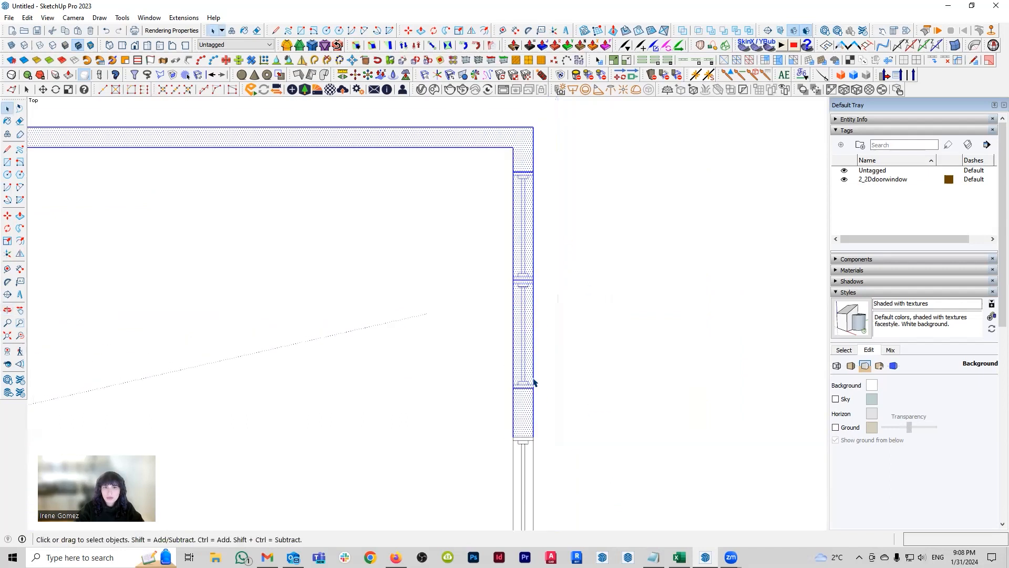
left_click_drag(489, 168, 569, 448, "ctrl+shift")
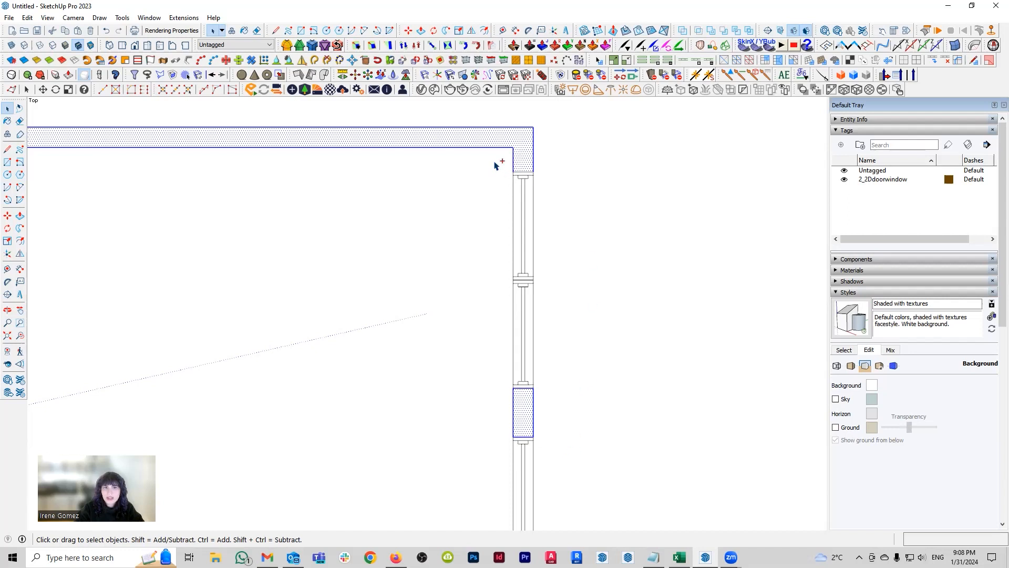
Step: Add the missing wall pieces around the lower right corner to the selection and group all the walls
scroll(562, 203, "down", 2)
middle_click_drag(545, 359, 585, 211, "shift")
left_click_drag(529, 398, 549, 456, "ctrl")
left_click_drag(556, 377, 592, 405, "ctrl")
left_click_drag(326, 398, 396, 443, "ctrl")
scroll(482, 385, "down", 3)
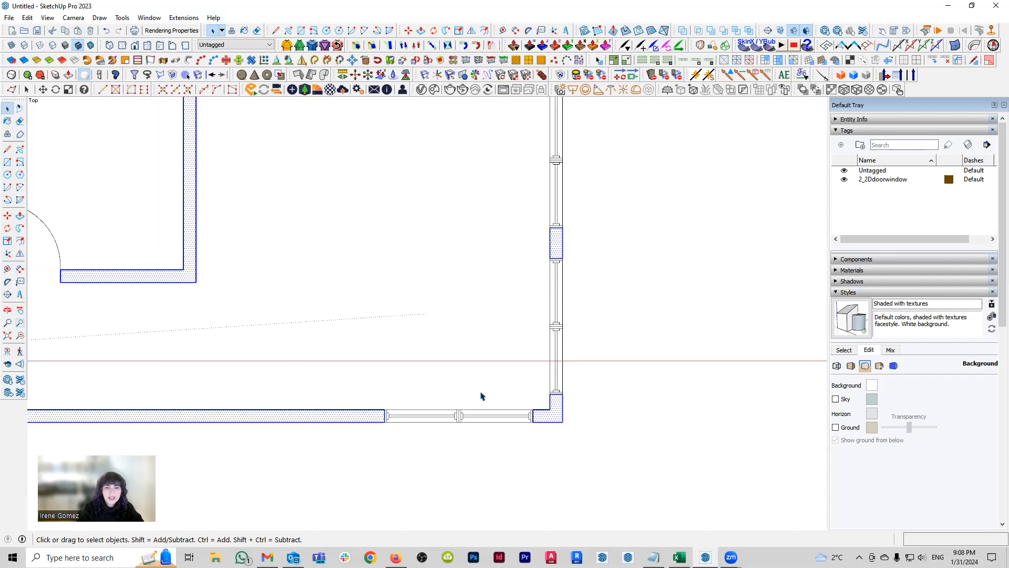
middle_click_drag(483, 369, 533, 376, "shift")
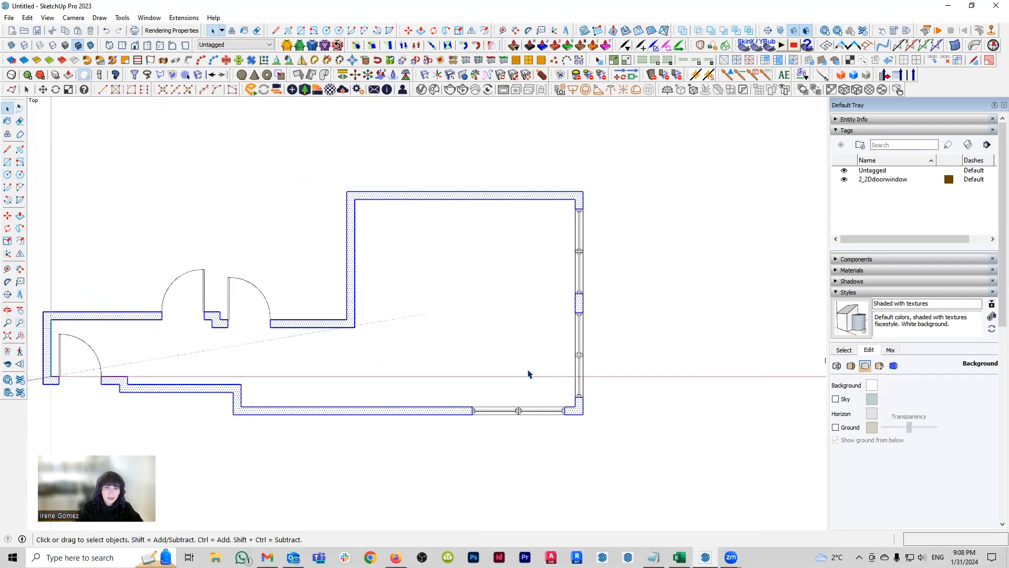
right_click(454, 415)
left_click(517, 202)
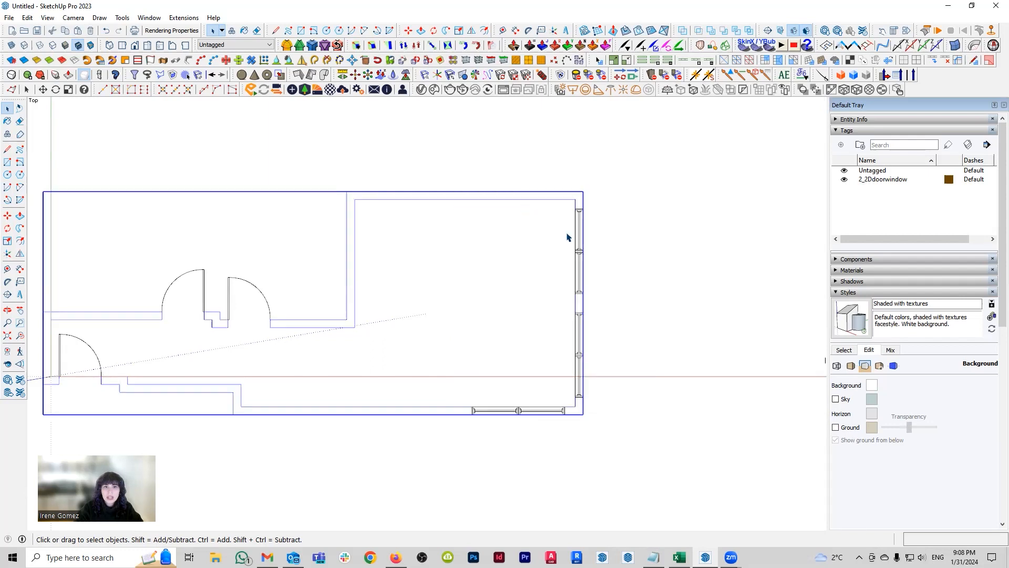
left_click(679, 331)
Step: Paint the wall group with the near-black Color M08 material
left_click(871, 271)
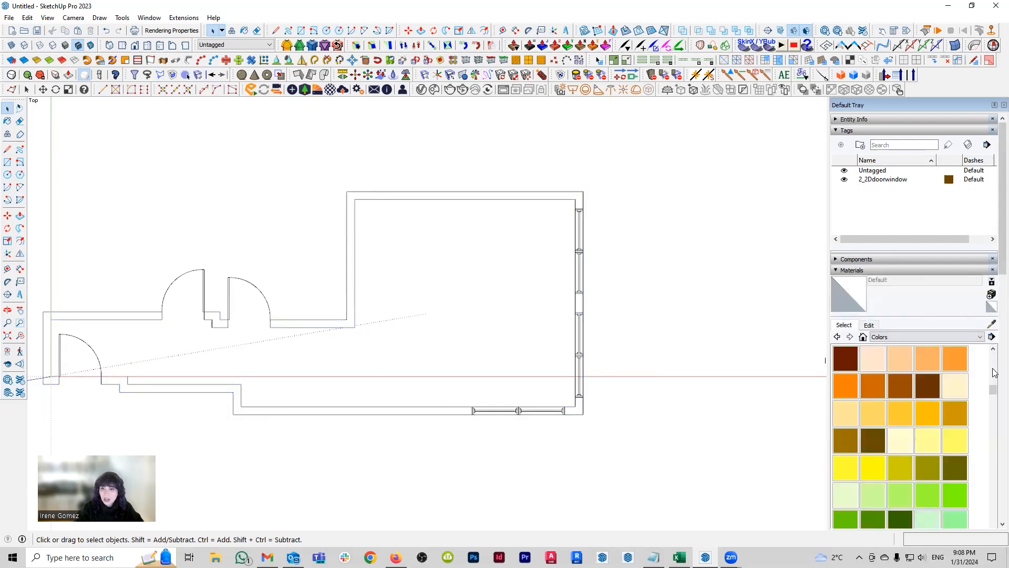
left_click_drag(992, 390, 993, 510)
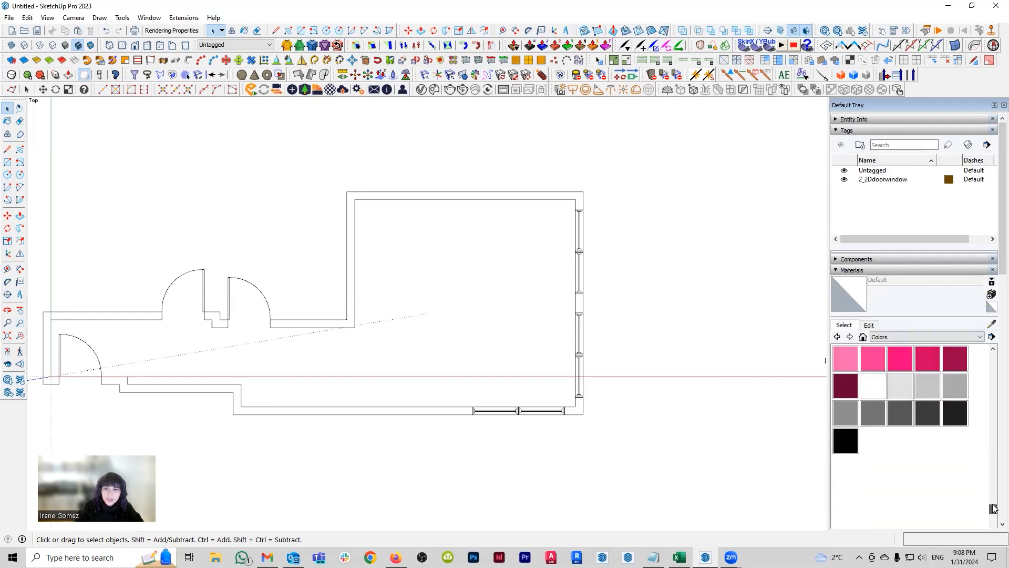
left_click(850, 446)
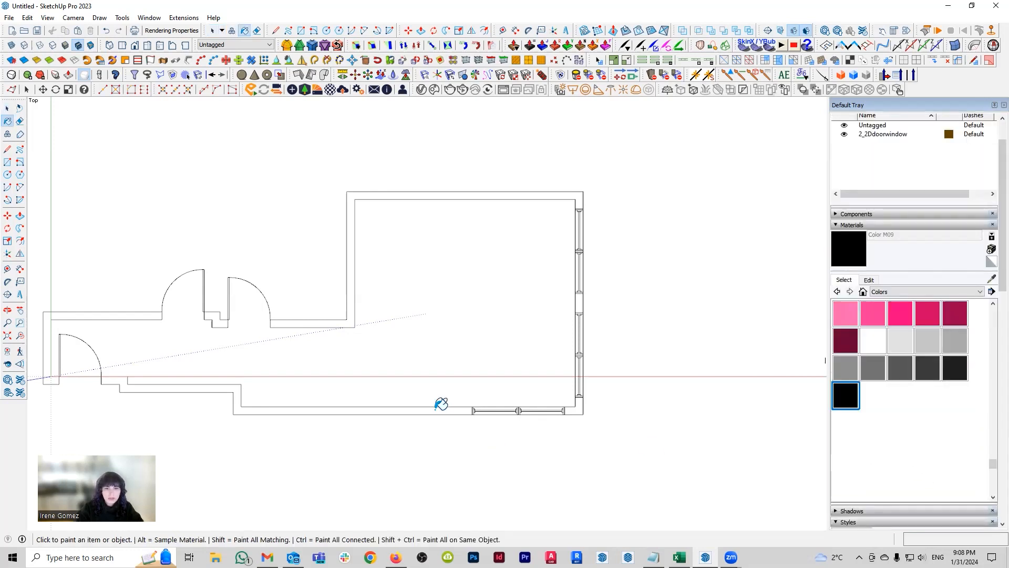
left_click(441, 405)
left_click(958, 368)
left_click(448, 409)
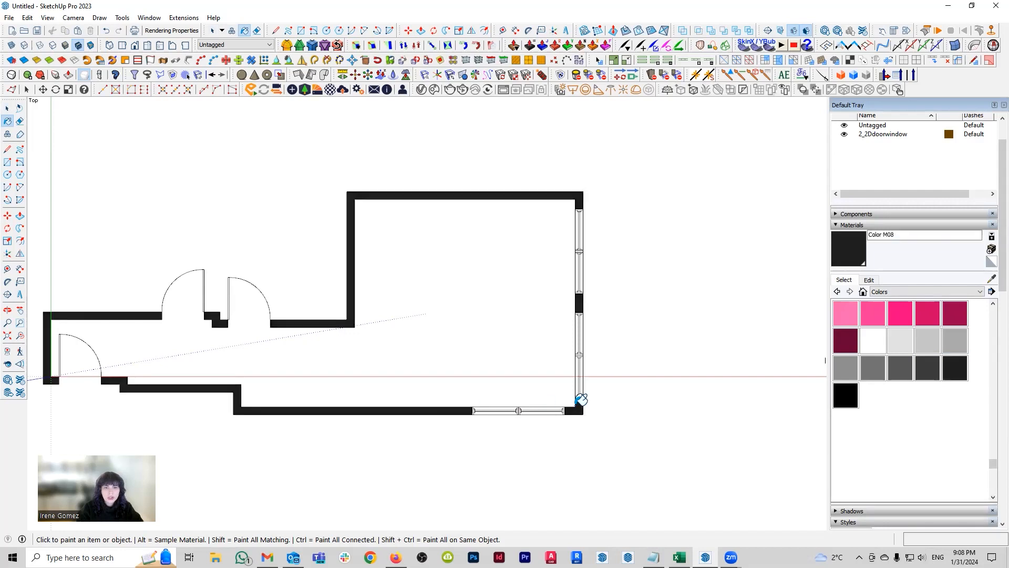
key("space")
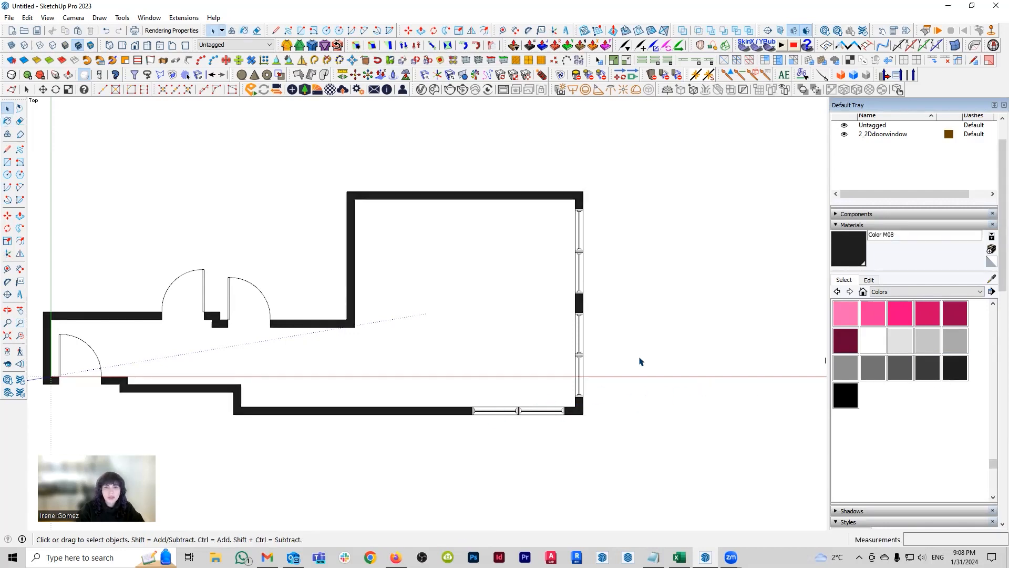
Step: Delete the leftover imported door and window symbols beside the floor plan
scroll(637, 355, "down", 2)
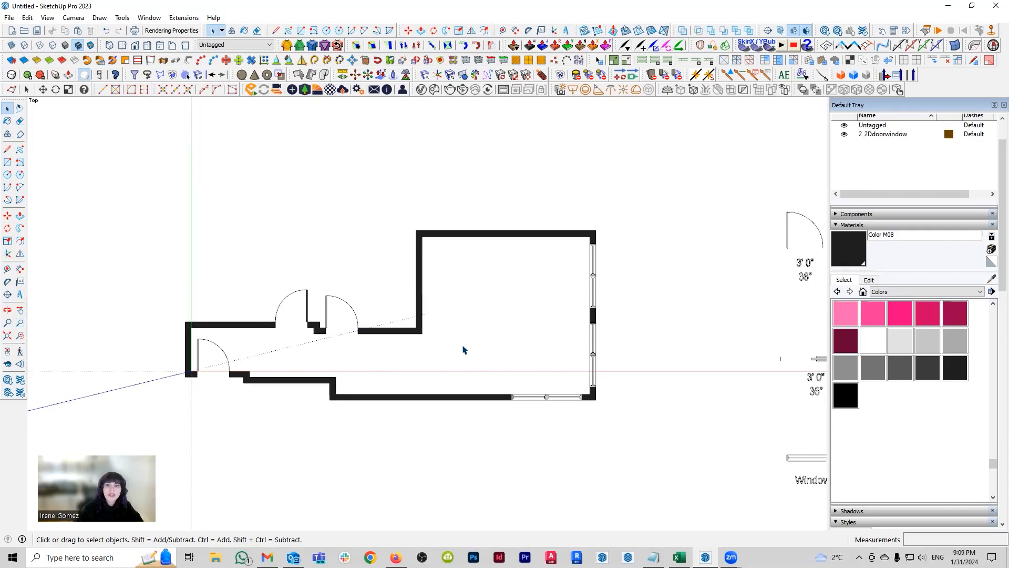
middle_click_drag(631, 340, 449, 322, "shift")
scroll(449, 321, "down", 3)
left_click(638, 310)
key("Delete")
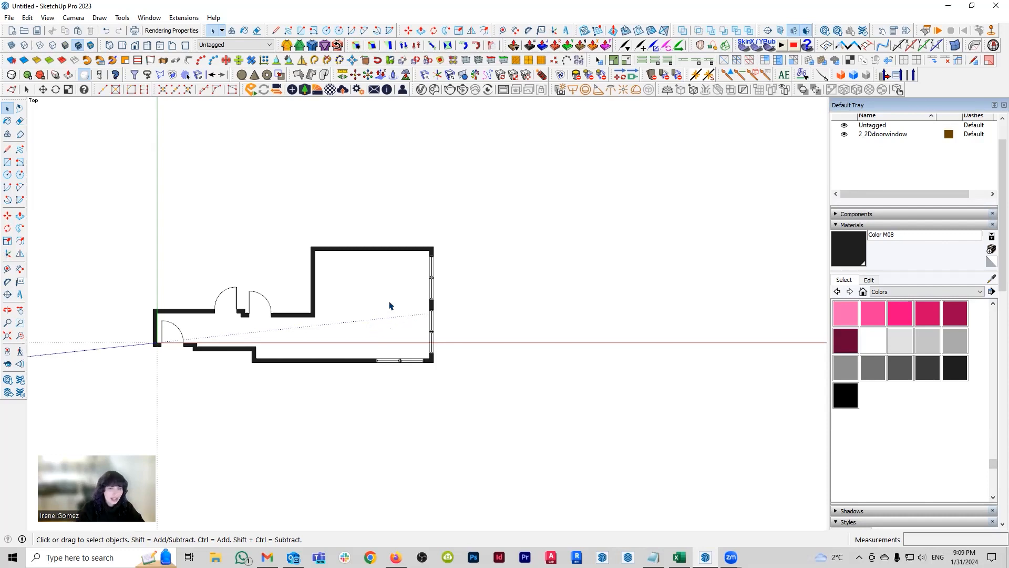
Step: Create a new tag named "2D RCP"
scroll(309, 284, "up", 3)
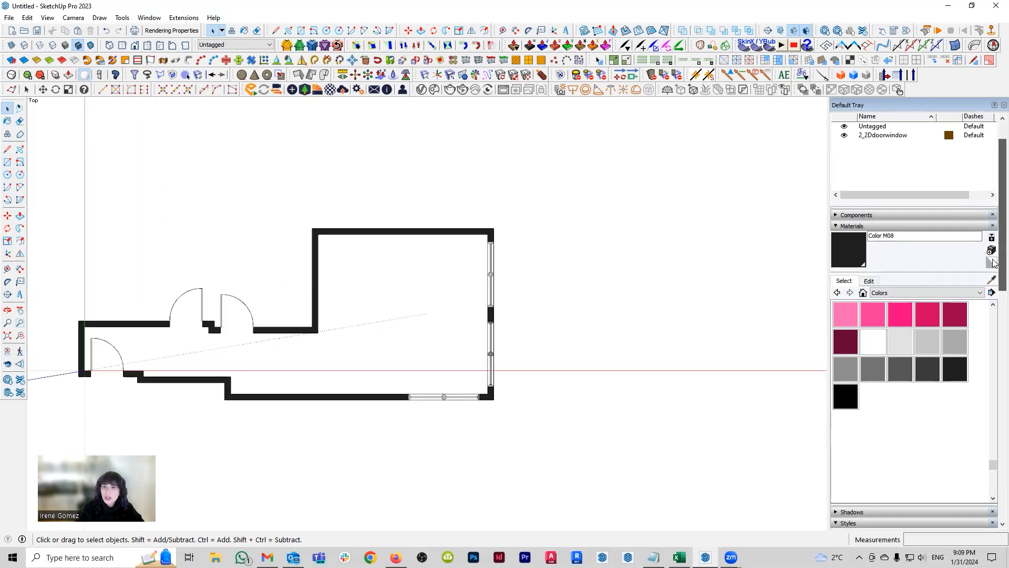
scroll(988, 257, "up", 2)
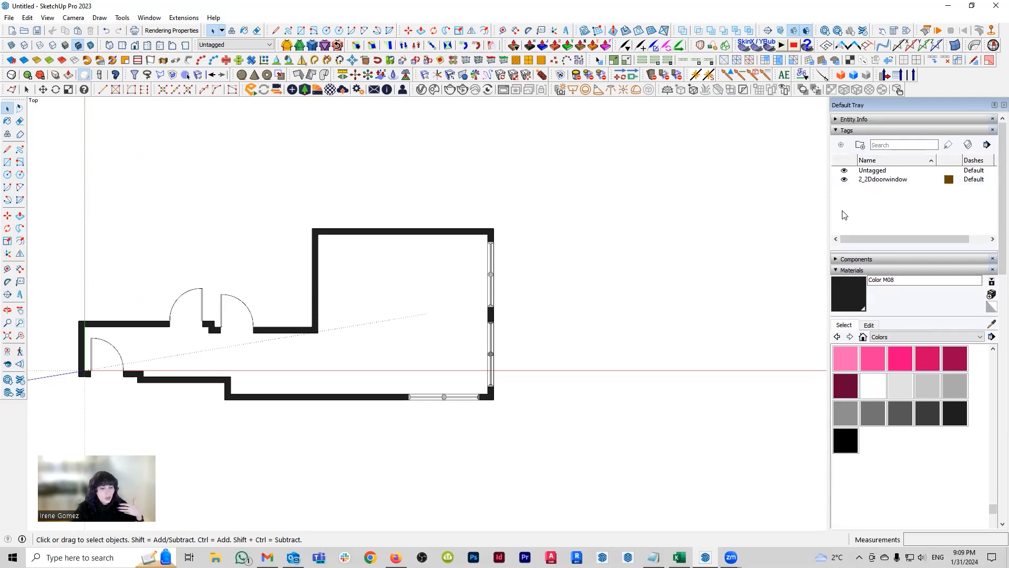
left_click(841, 145)
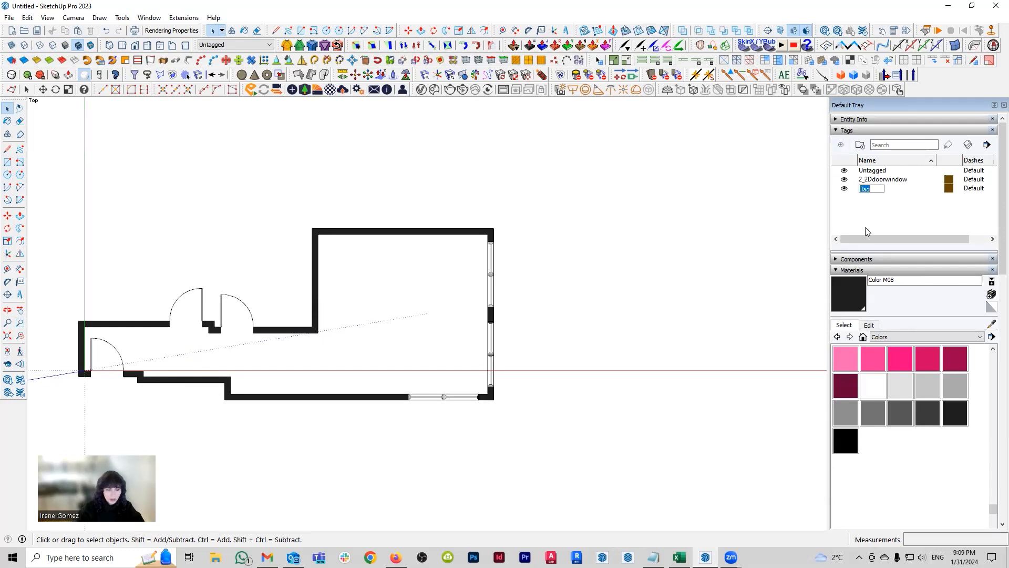
type("2")
key("Caps_Lock")
type("D")
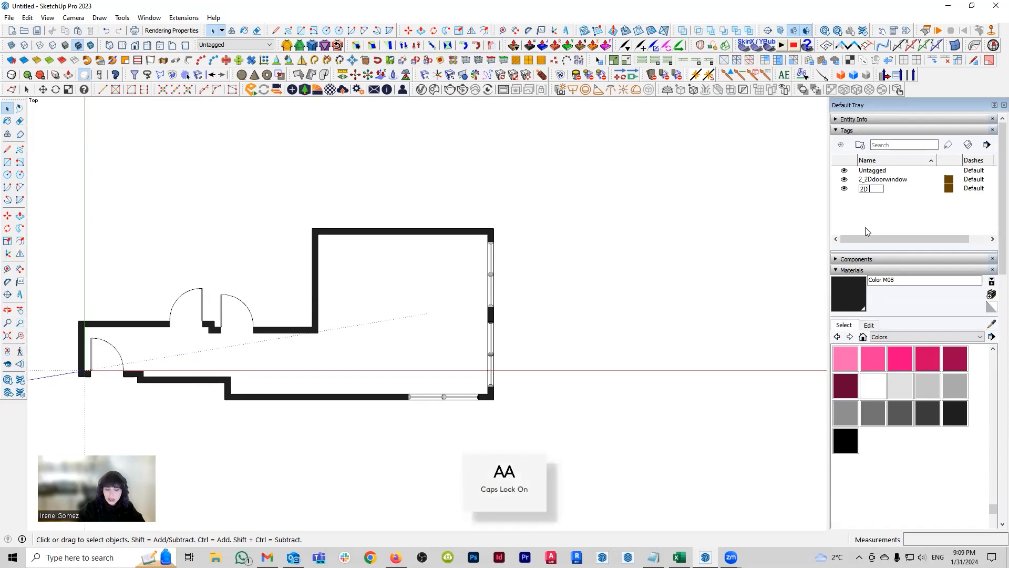
type(" RCP")
key("Caps_Lock")
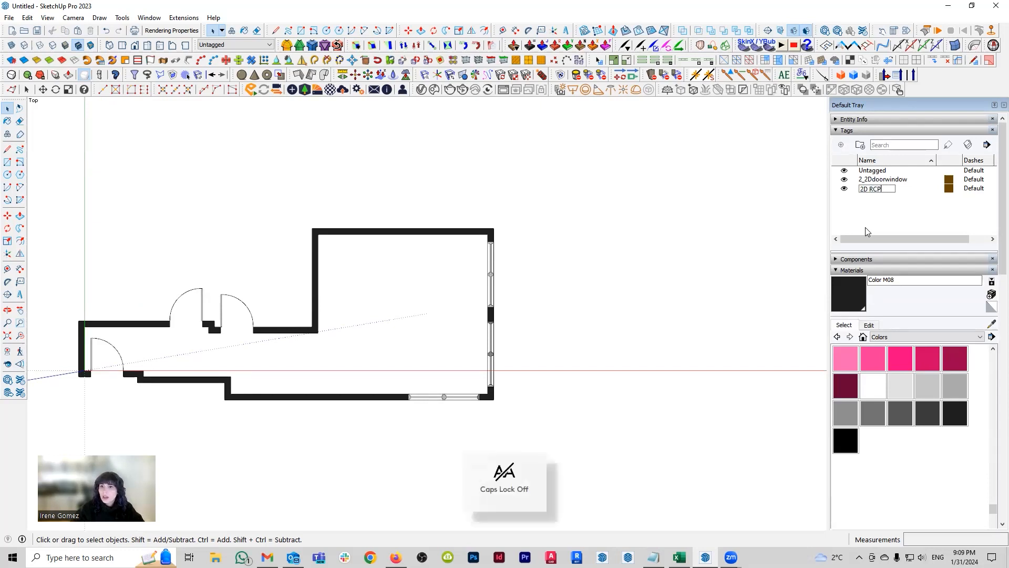
key("Return")
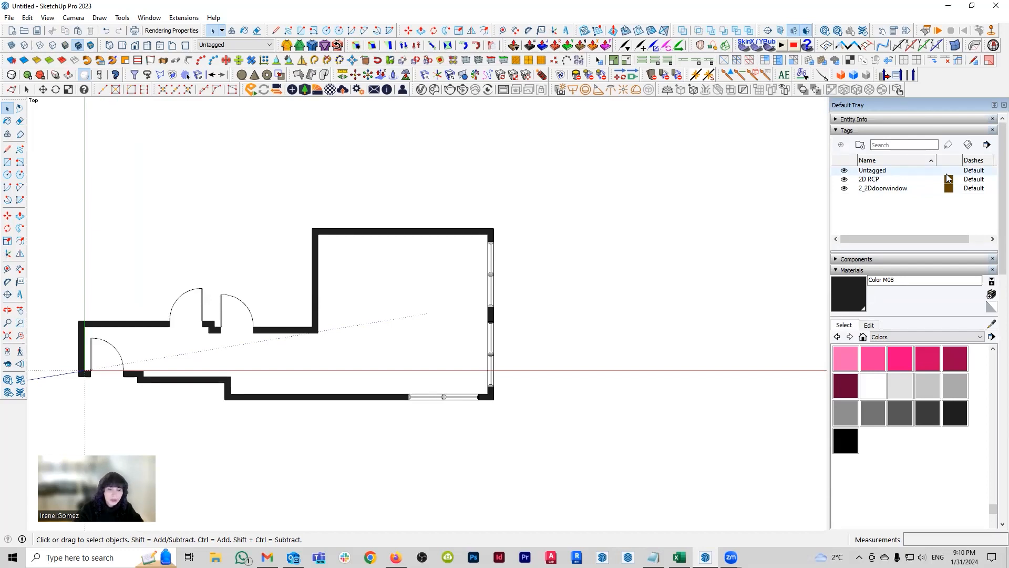
Step: Give the 2D RCP tag a short-dashed line style and make it the active tag
left_click(976, 179)
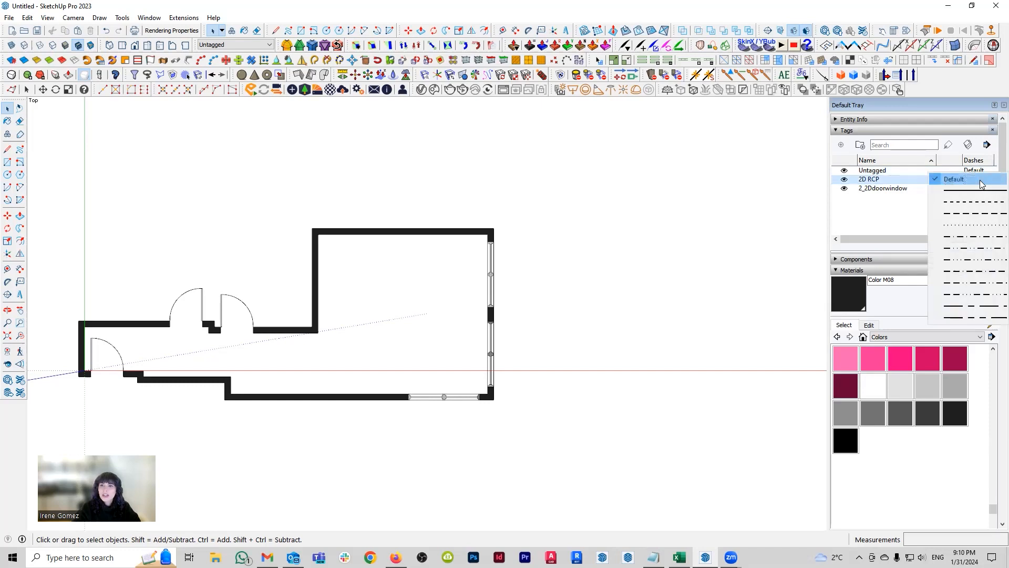
left_click(962, 203)
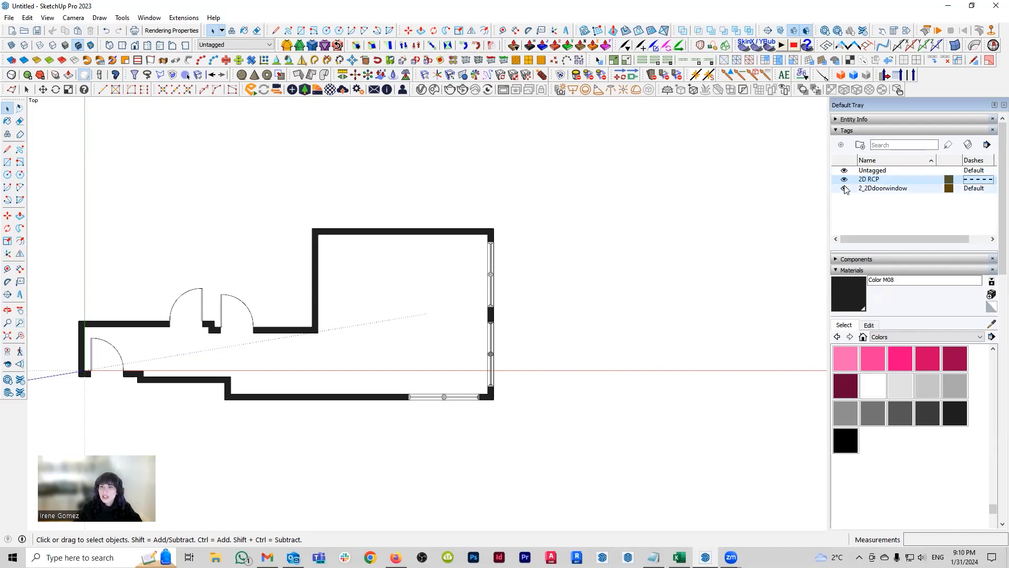
left_click_drag(942, 161, 917, 161)
left_click(980, 180)
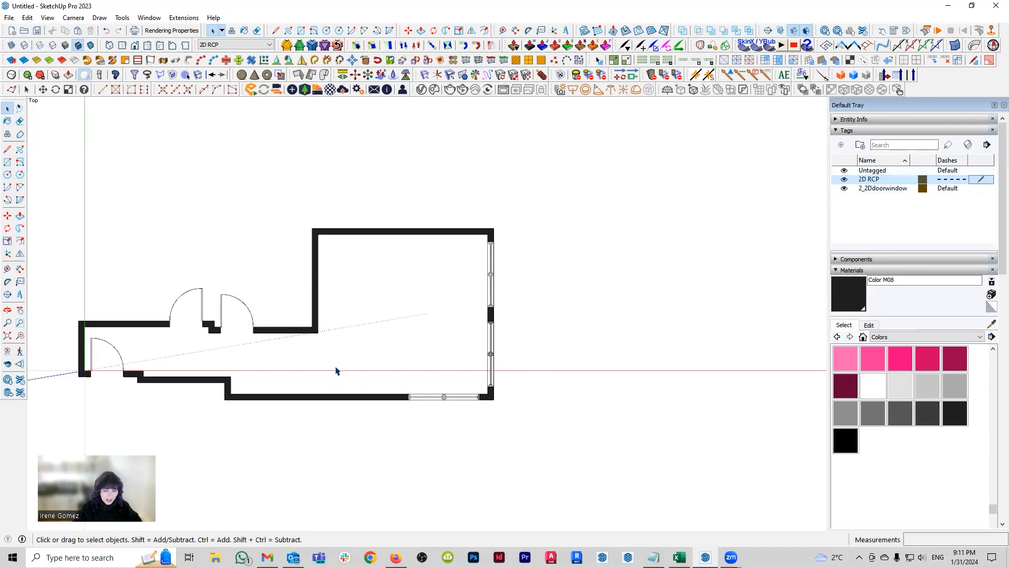
Step: Draw a vertical line from the inner wall corner at the large room's entrance straight down to the lower wall
key("l")
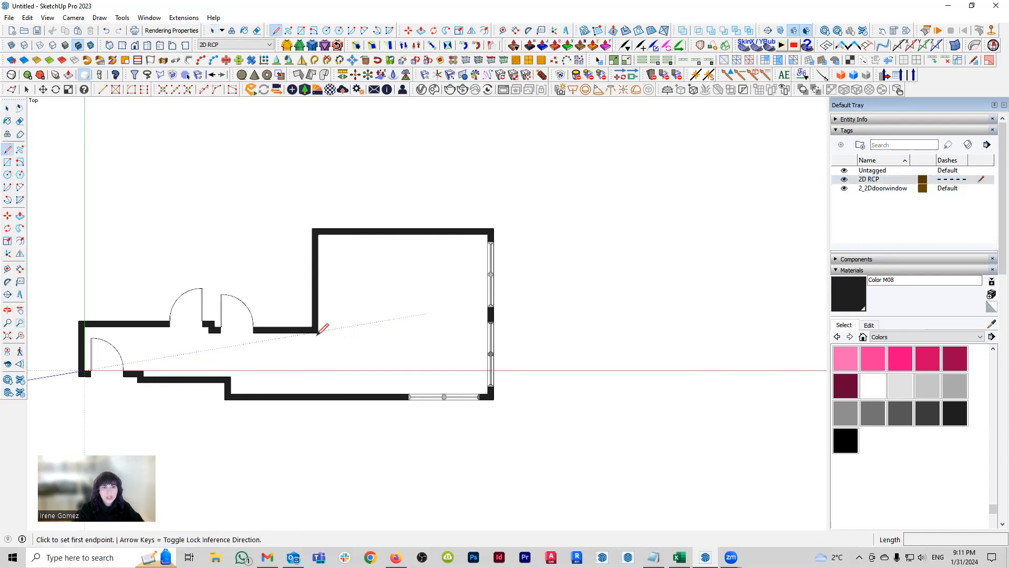
scroll(318, 331, "up", 1)
left_click(318, 331)
left_click(318, 414)
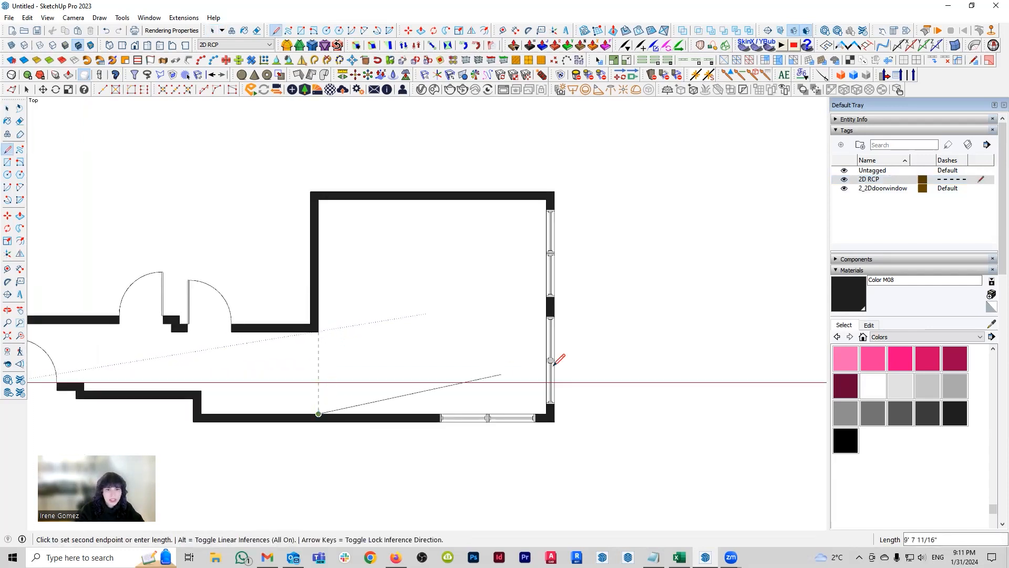
key("Escape")
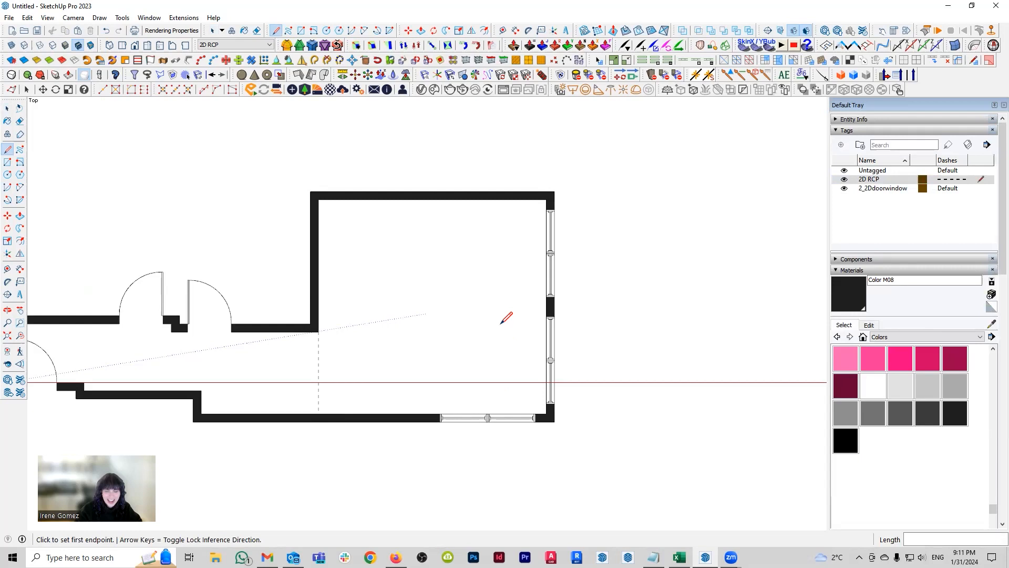
Step: Draw two horizontal lines across the large room, from the lower and upper edges of the right wall's middle pier to the opposite wall side
left_click(547, 316)
left_click(318, 316)
key("Escape")
left_click(546, 297)
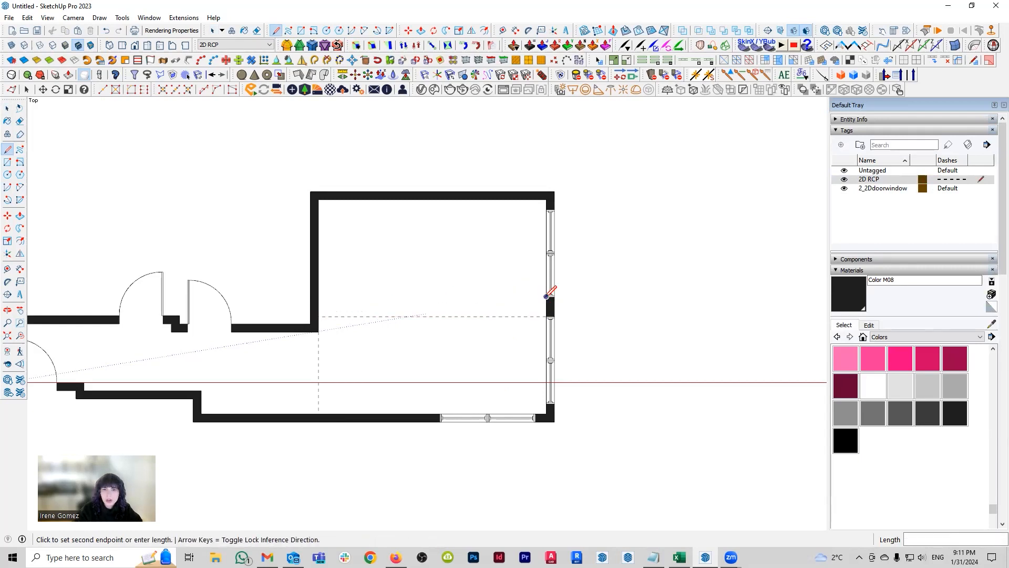
left_click(318, 297)
key("Escape")
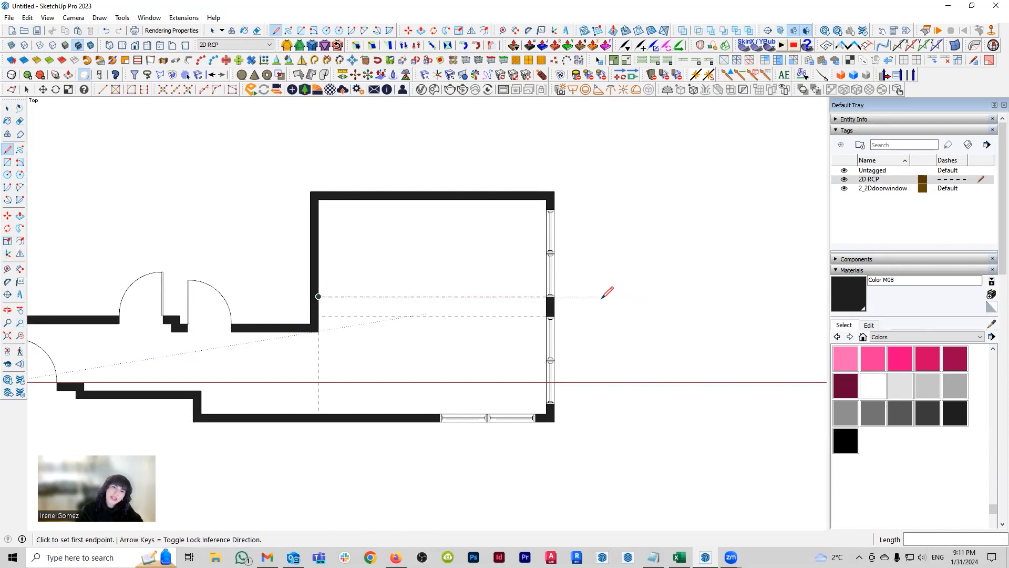
key("space")
scroll(601, 304, "down", 1)
scroll(601, 304, "down", 2)
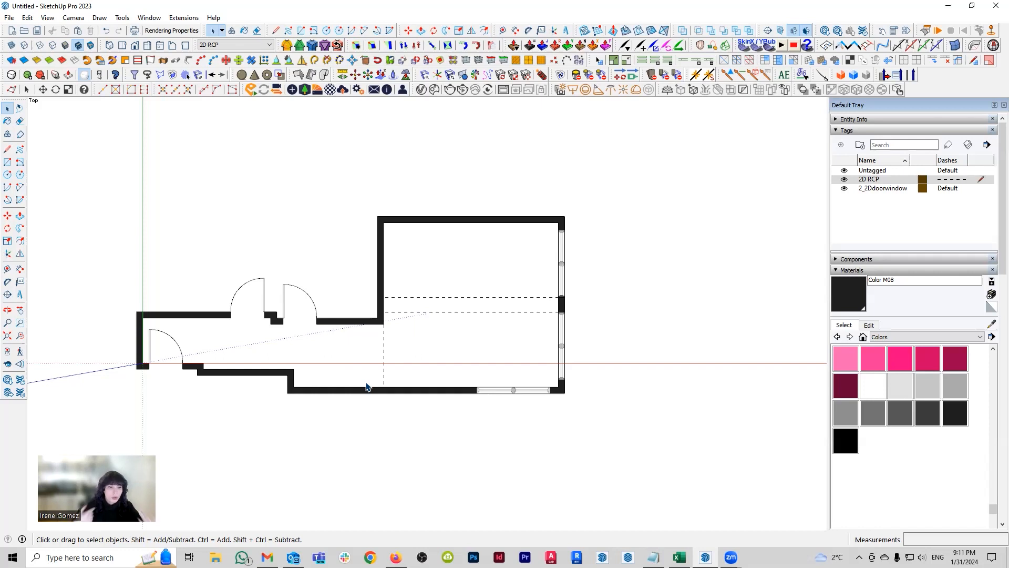
middle_click_drag(423, 334, 465, 349, "shift")
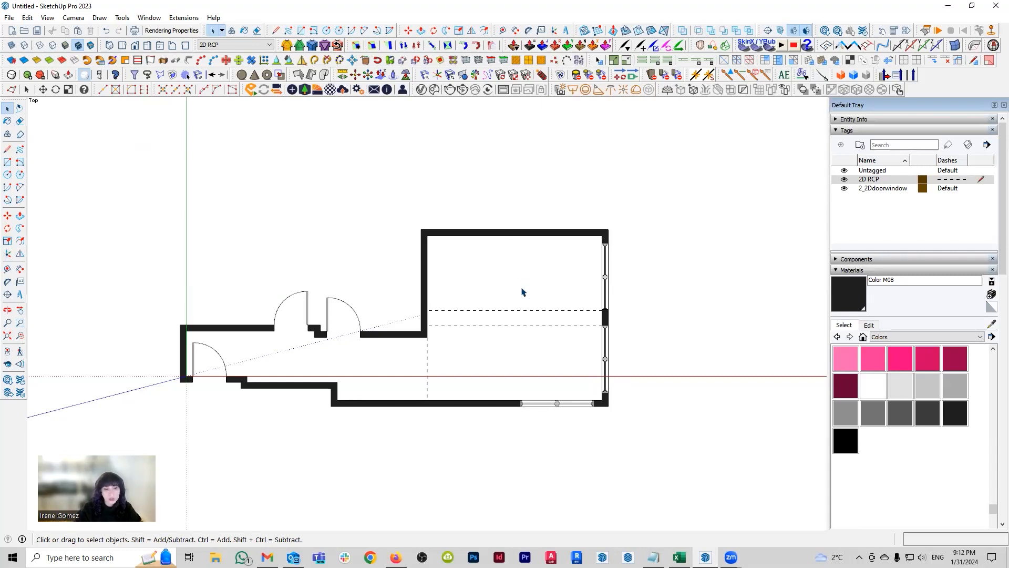
scroll(490, 248, "up", 4)
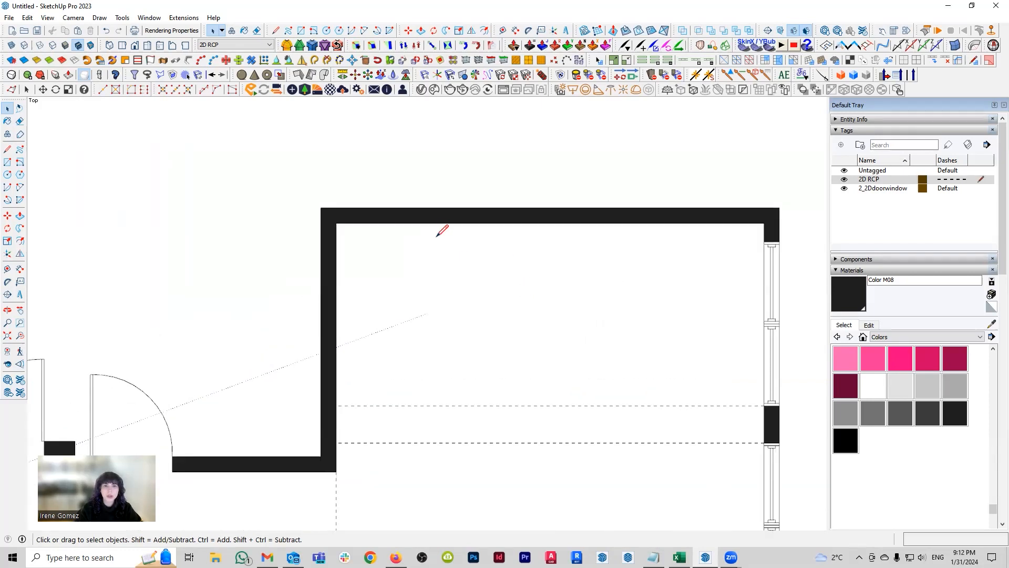
key("l")
left_click(432, 223)
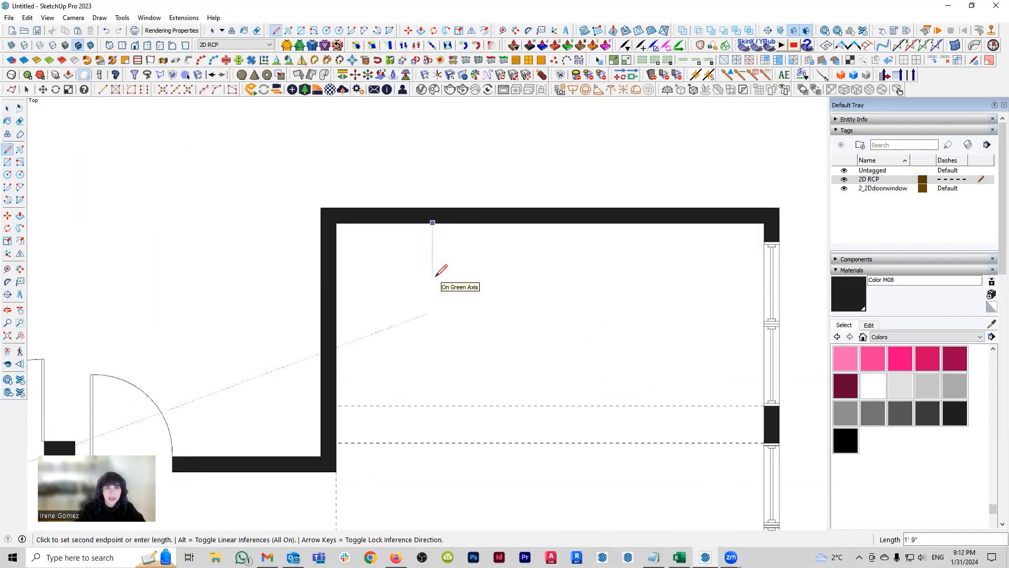
type("12")
key("Return")
key("ctrl+z")
Step: Make Untagged the active tag and draw a 12-inch vertical line inside the large room, just below the upper wall
left_click(981, 170)
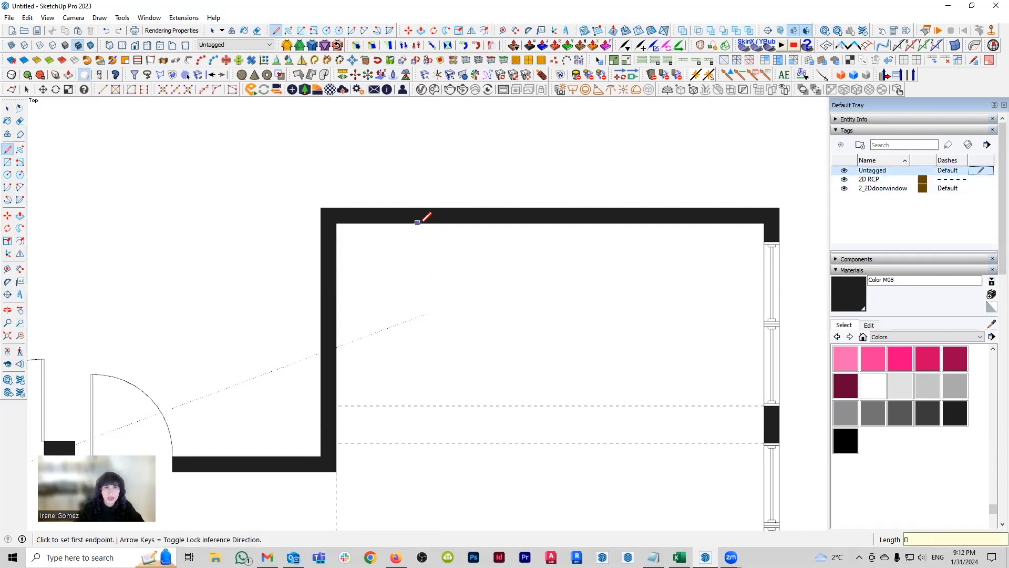
left_click(450, 273)
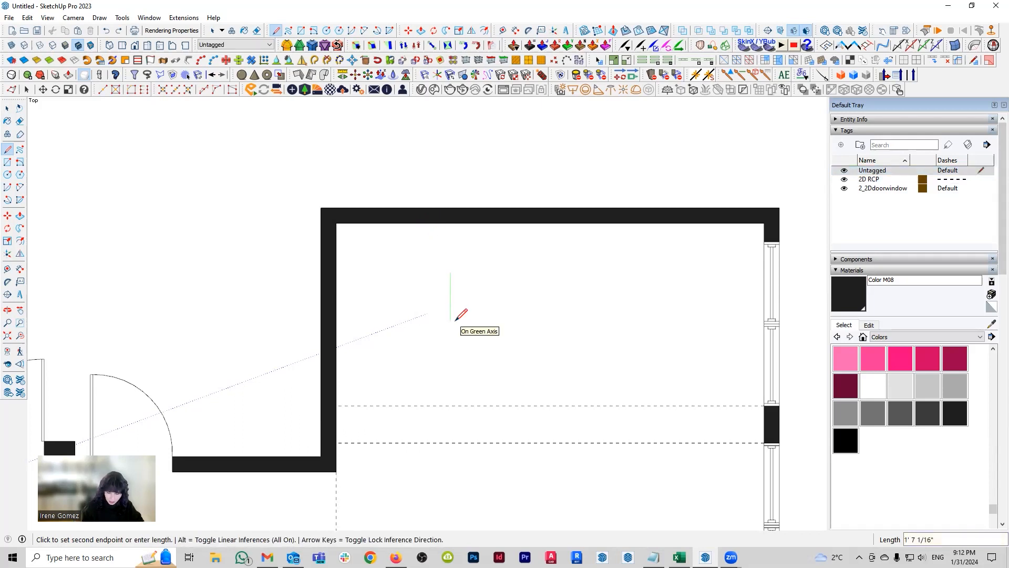
type("12")
key("Return")
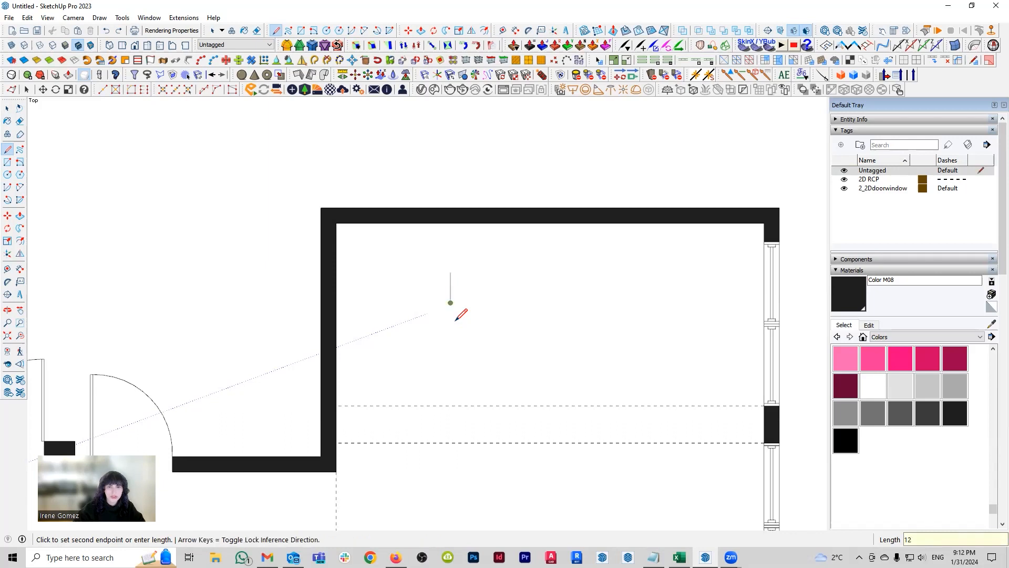
Step: Draw a circle with a radius of about 2 3/8 inches centred on the lower part of the 12-inch line
key("c")
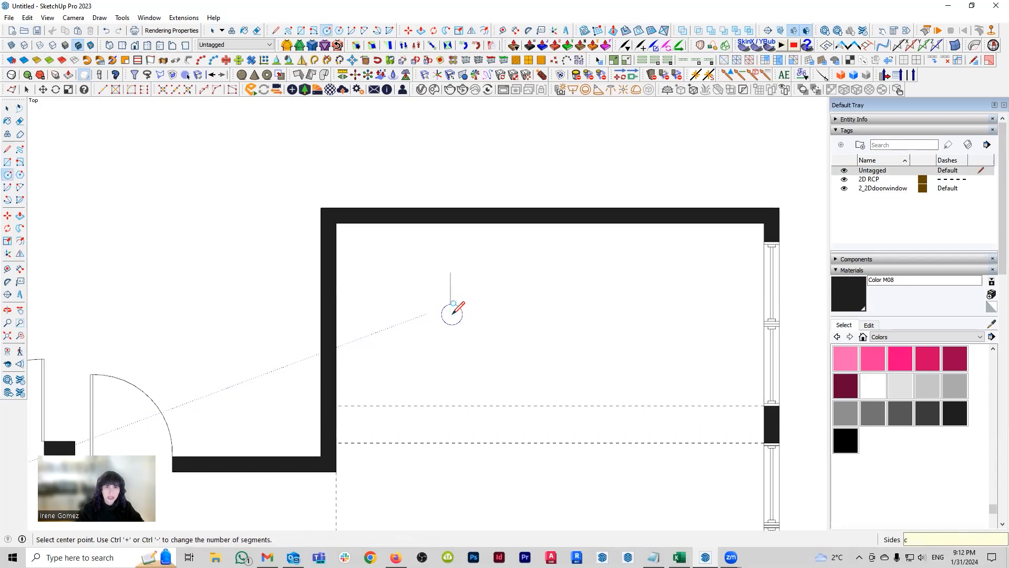
scroll(466, 315, "up", 2)
scroll(448, 301, "up", 1)
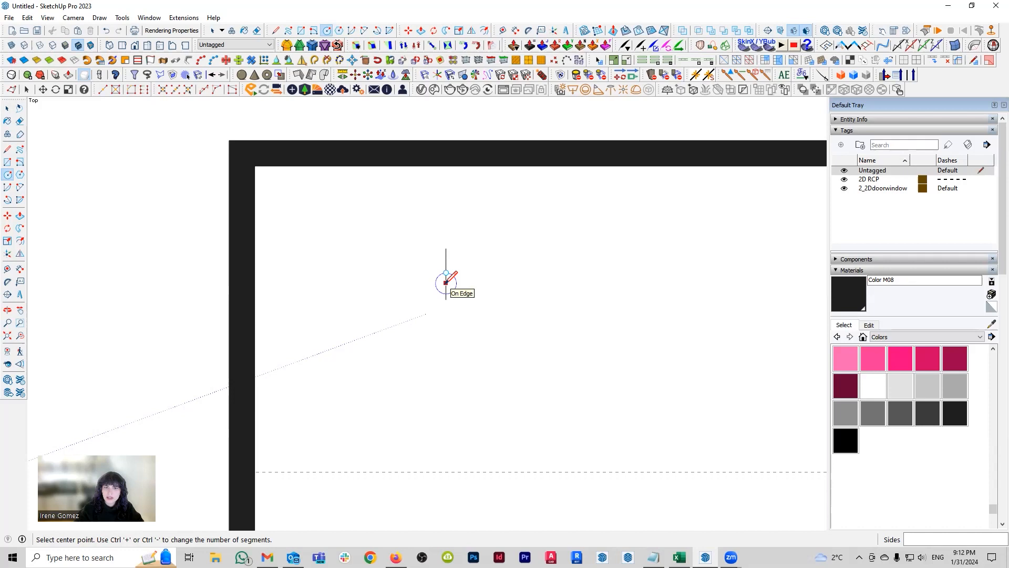
left_click(445, 283)
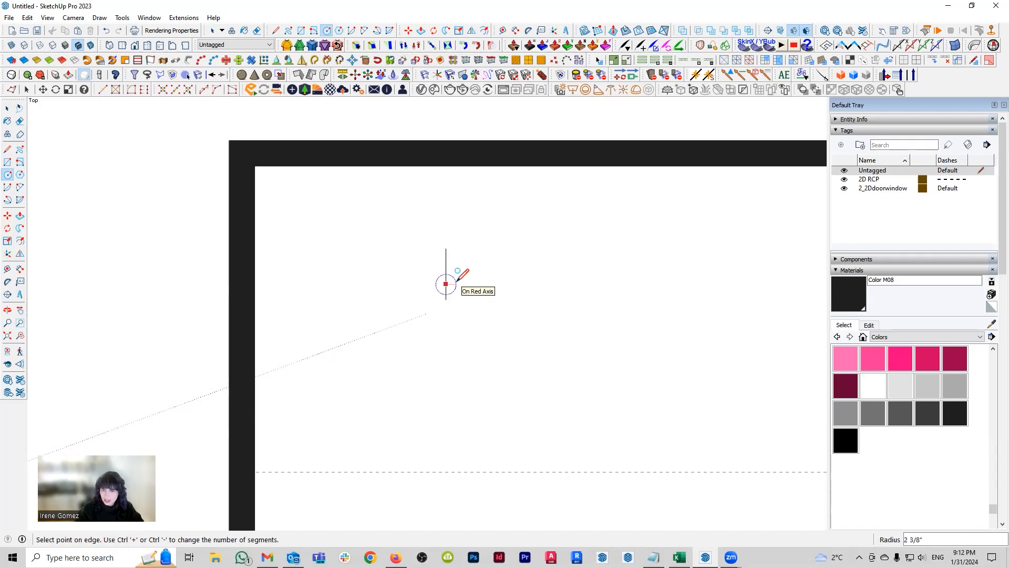
left_click(456, 280)
key("space")
scroll(439, 299, "up", 3)
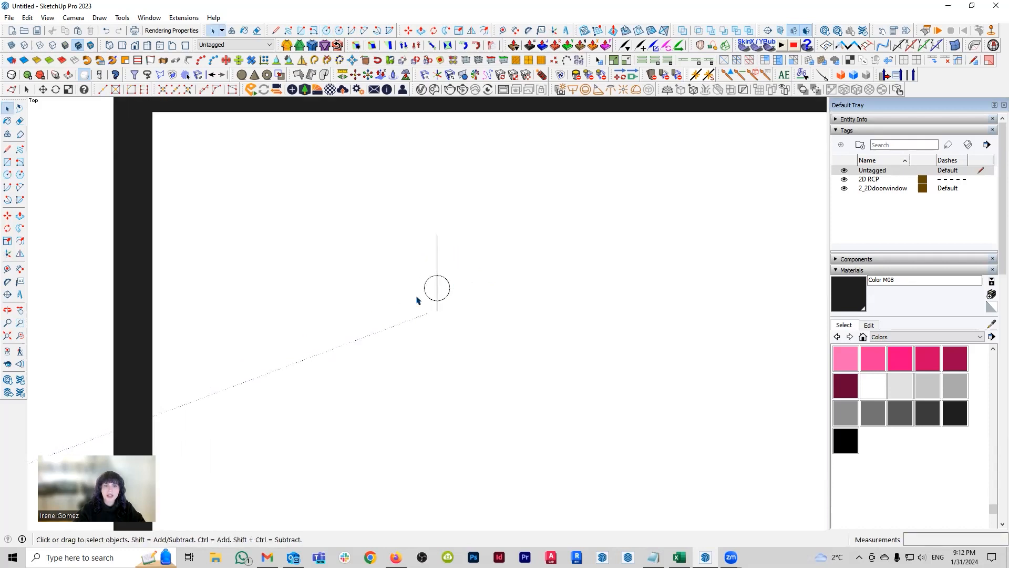
Step: Draw a line from the lower end of the vertical line up to the circle's centre
key("l")
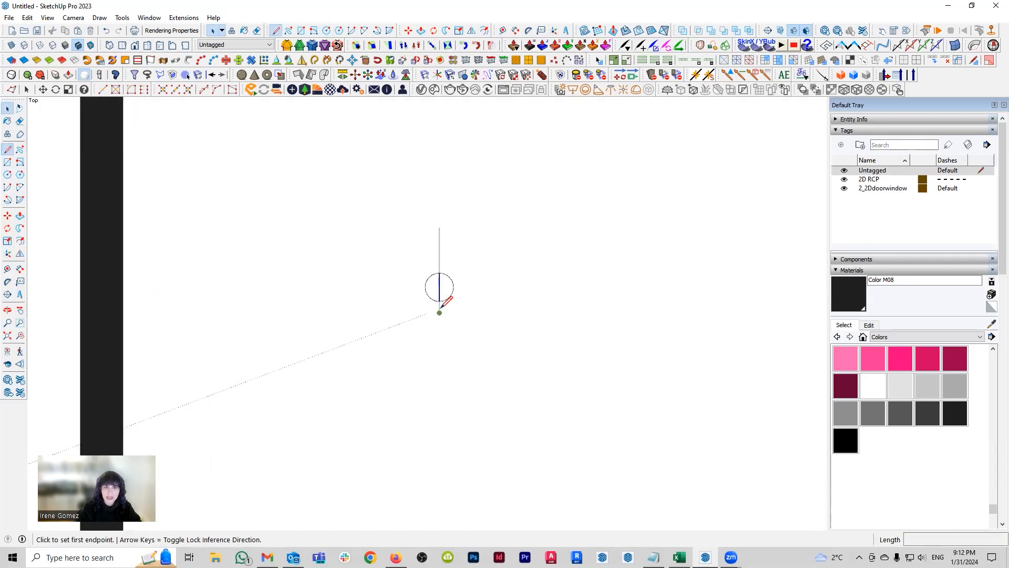
left_click(440, 313)
left_click(439, 287)
key("space")
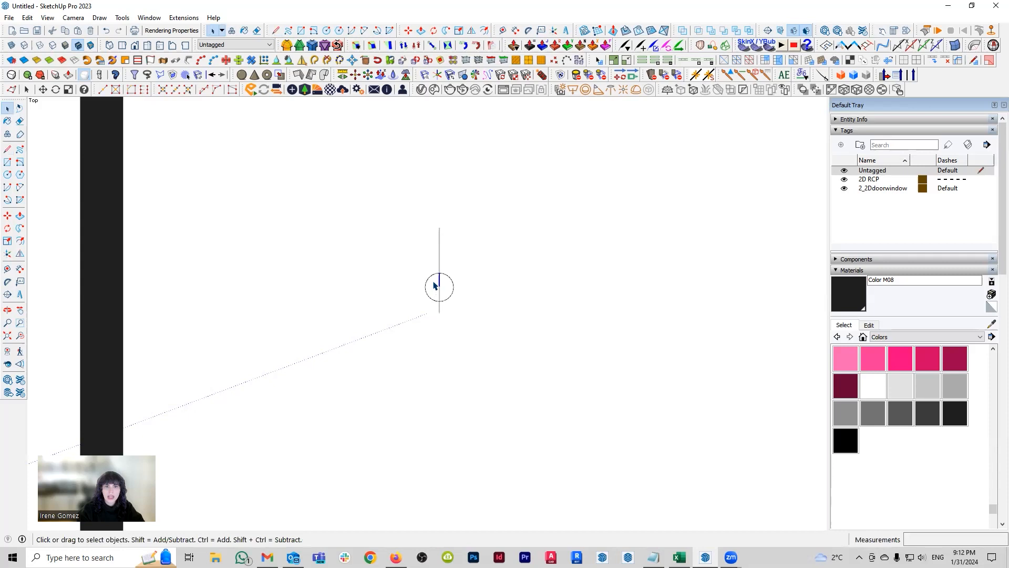
Step: Rotate-copy the lower segment a quarter turn about the circle's centre and repeat it x3 to form a cross
key("q")
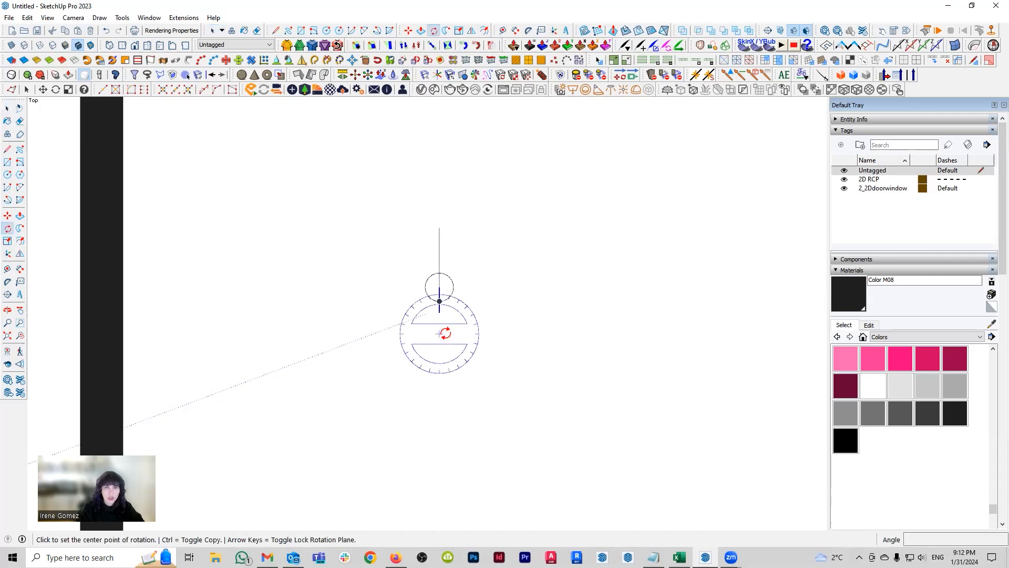
left_click(440, 287)
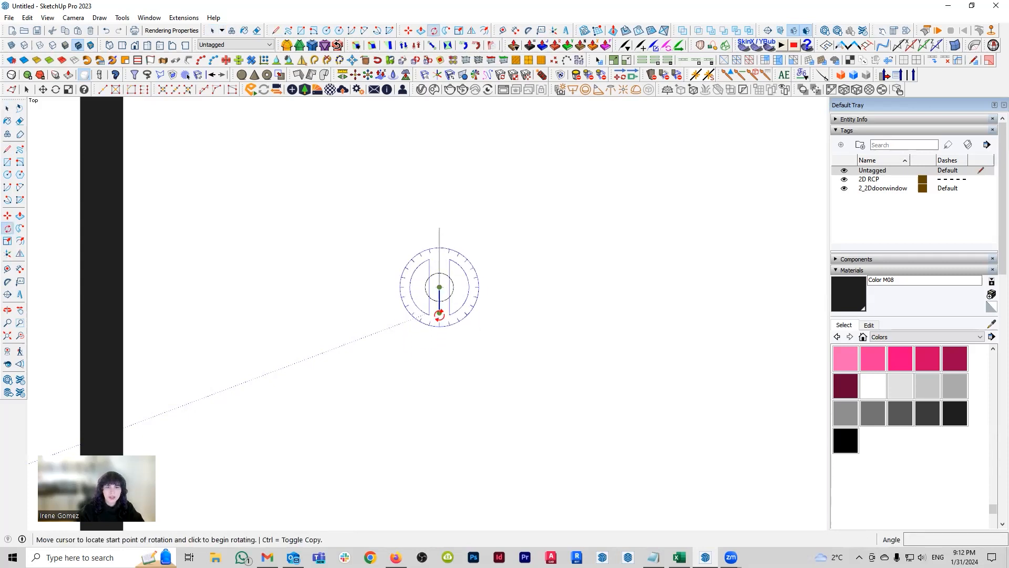
left_click(439, 313)
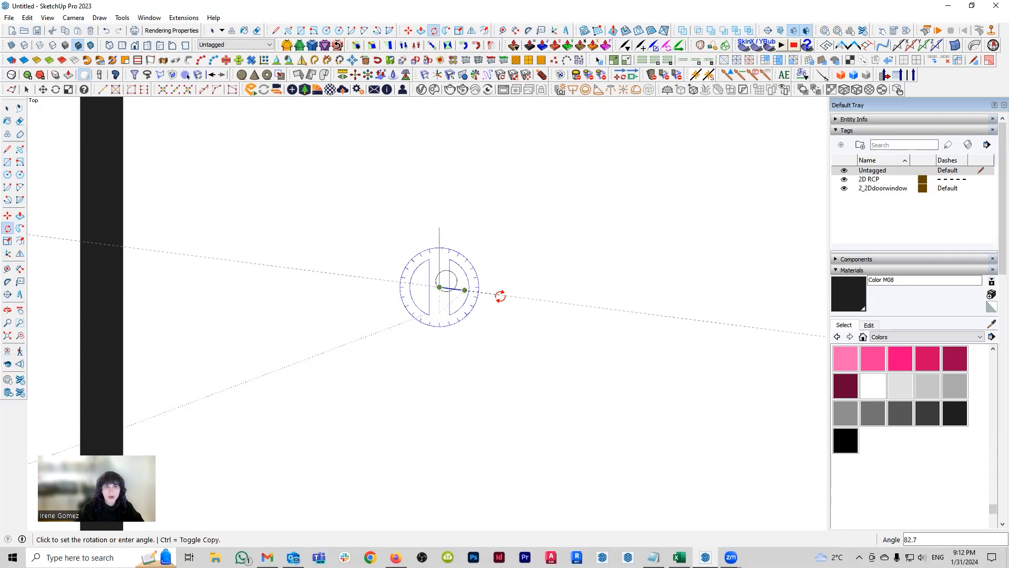
left_click(500, 288)
type("x3")
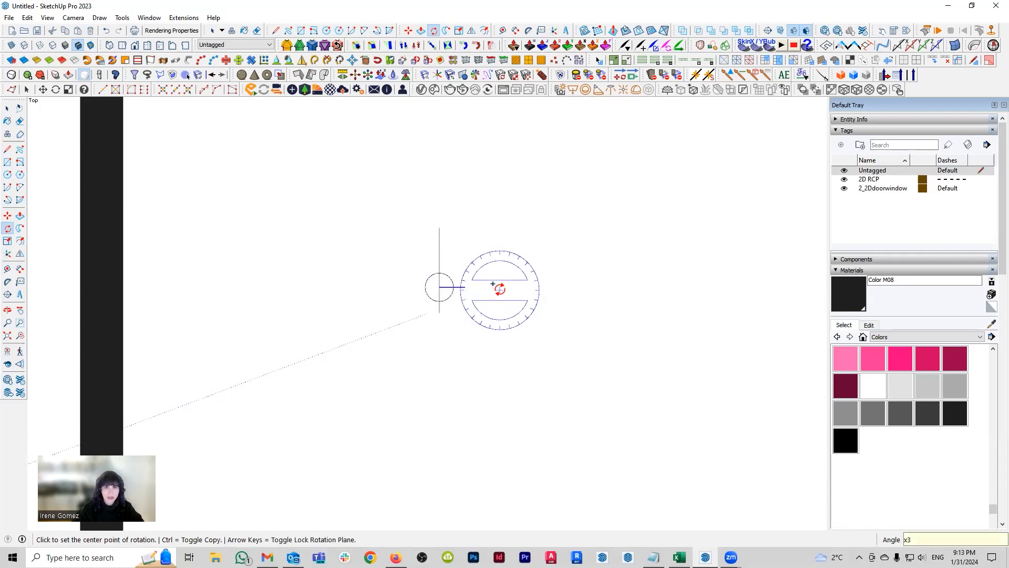
key("space")
Step: Select the whole light symbol and make it a component named "wall sconce"
scroll(465, 290, "down", 5)
scroll(461, 288, "up", 3)
left_click_drag(430, 251, 537, 357)
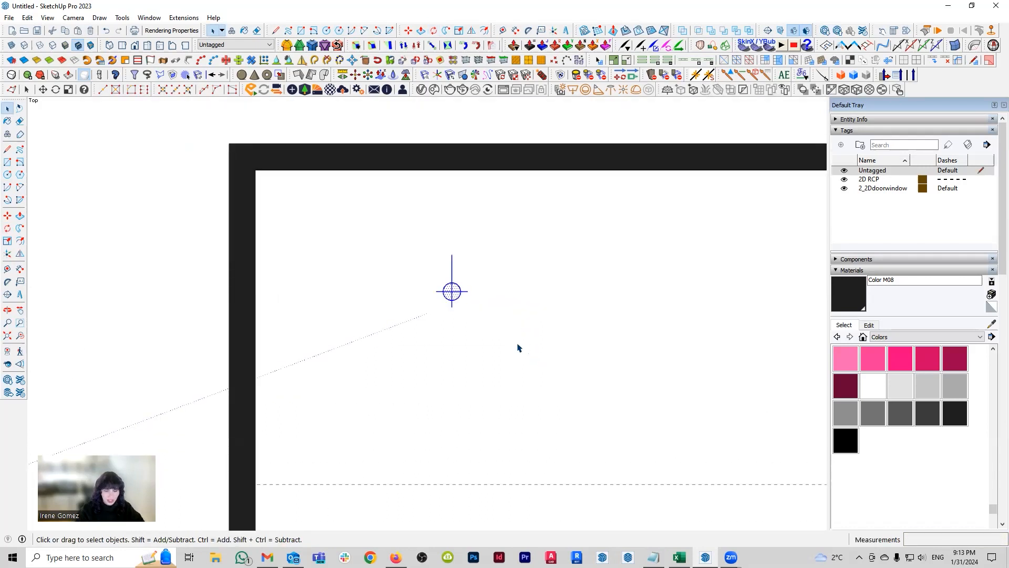
right_click(444, 295)
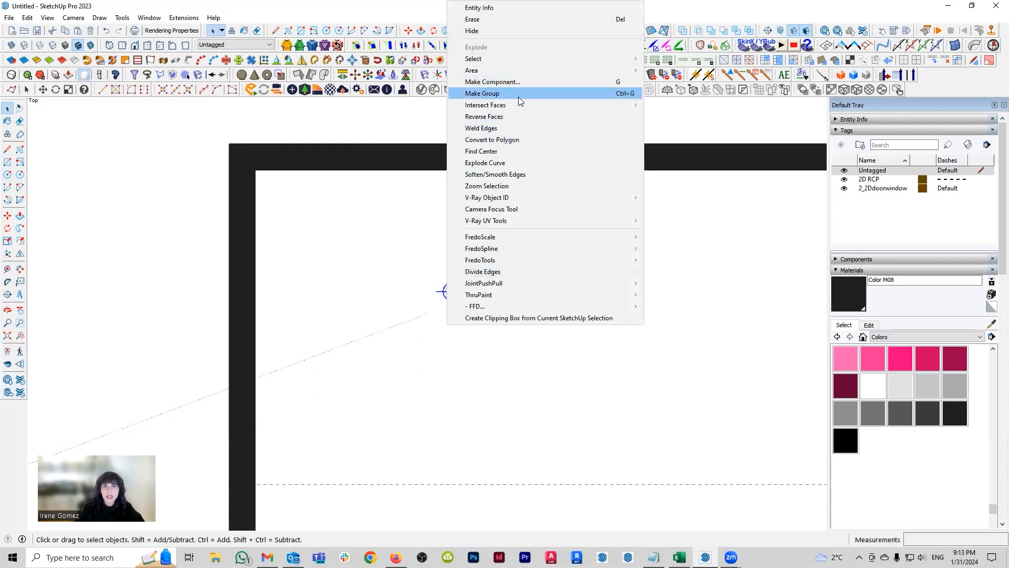
left_click(520, 82)
type("wall sconce")
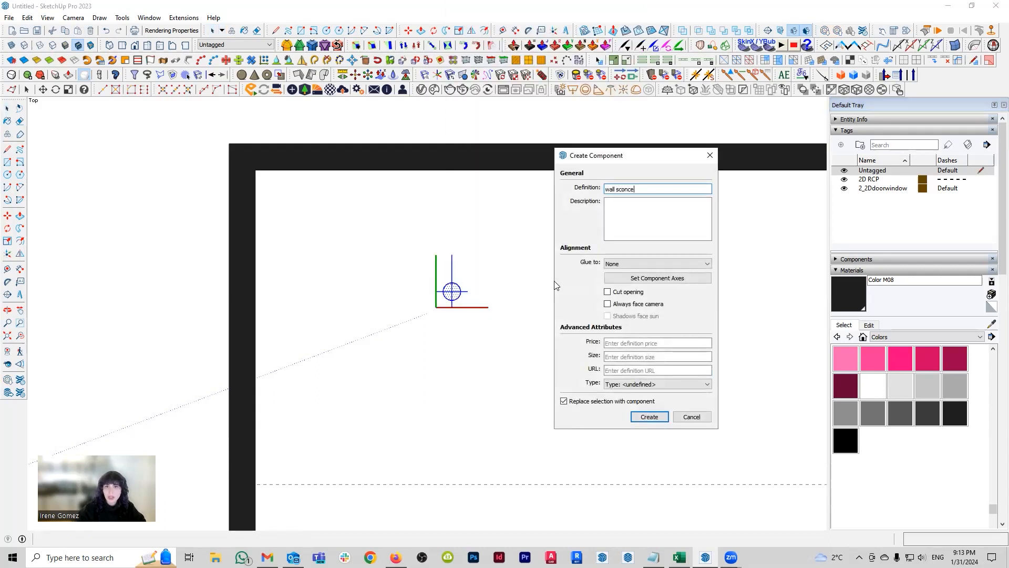
key("Return")
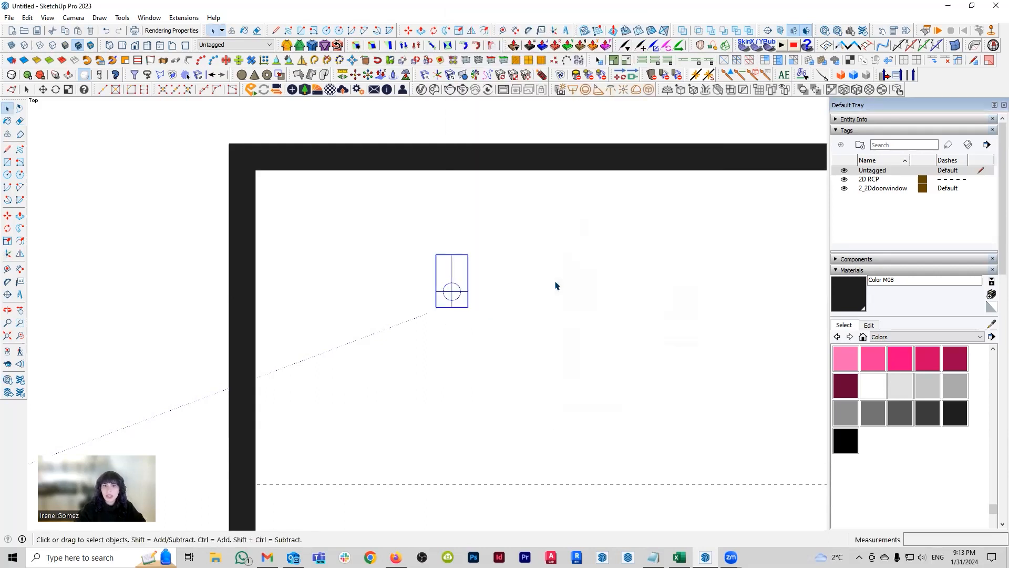
Step: Move the wall sconce by its upper end to the large room's upper-left inner corner and shift it right along the upper wall
key("m")
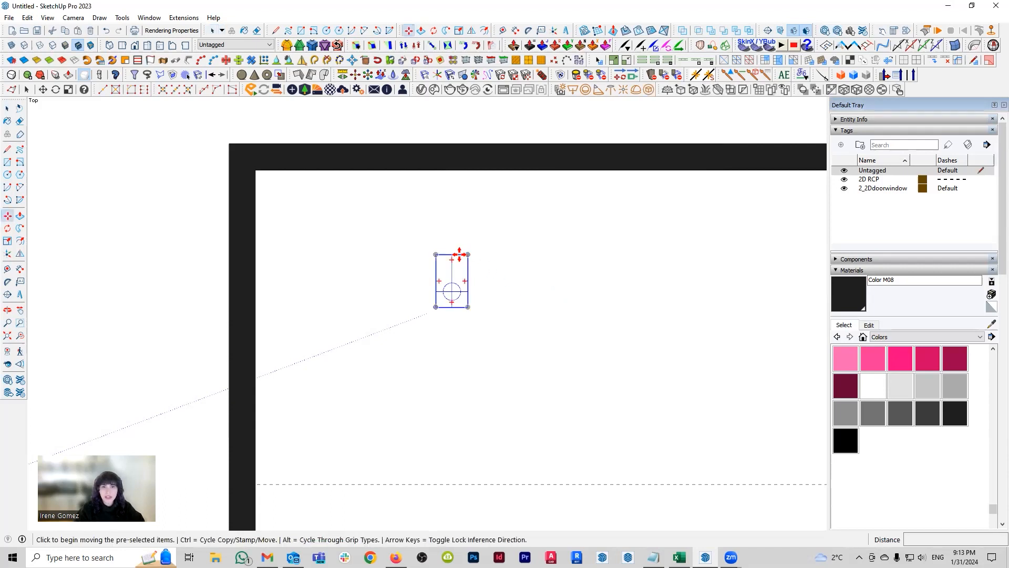
left_click(450, 254)
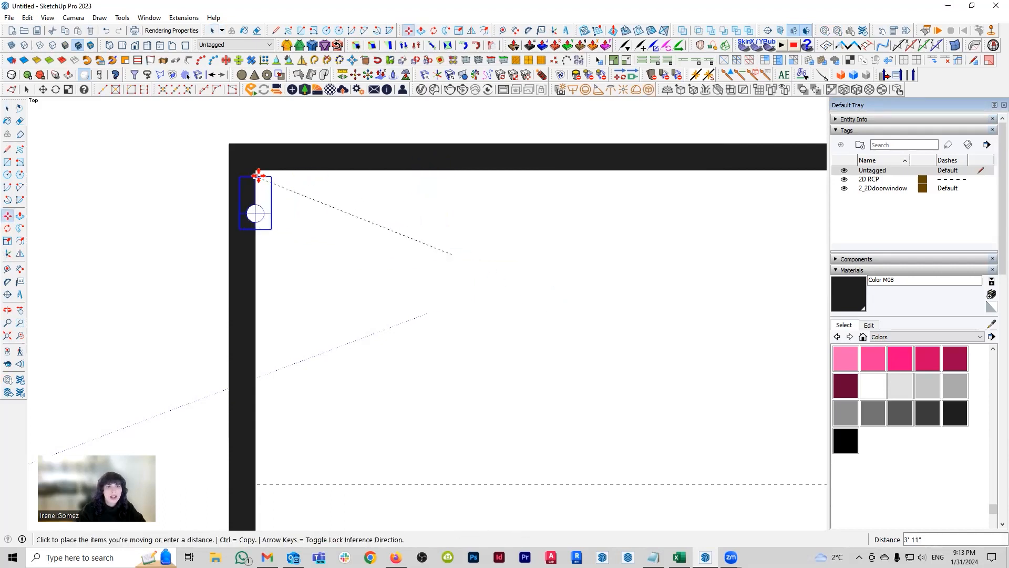
left_click(255, 169)
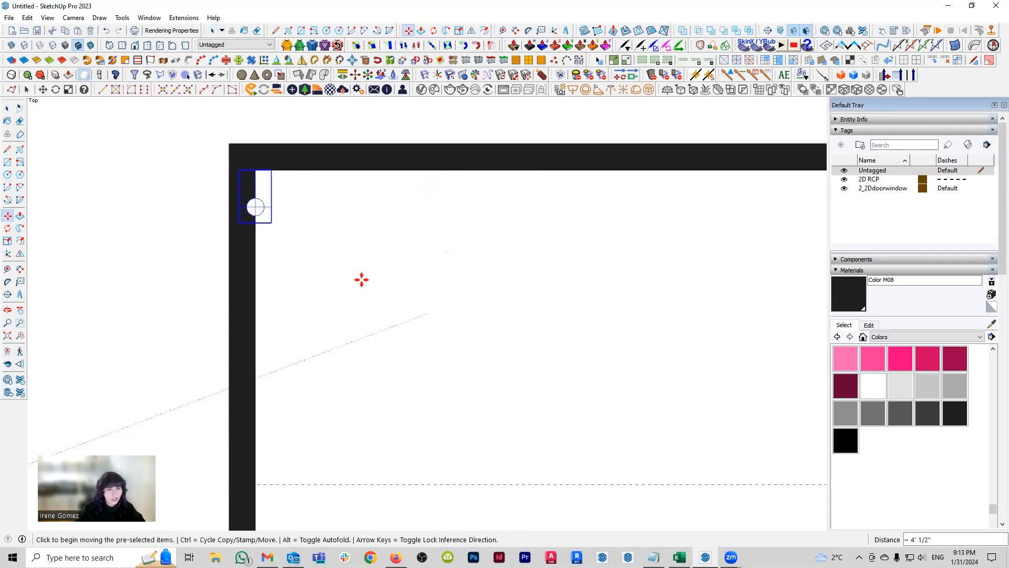
left_click(279, 237)
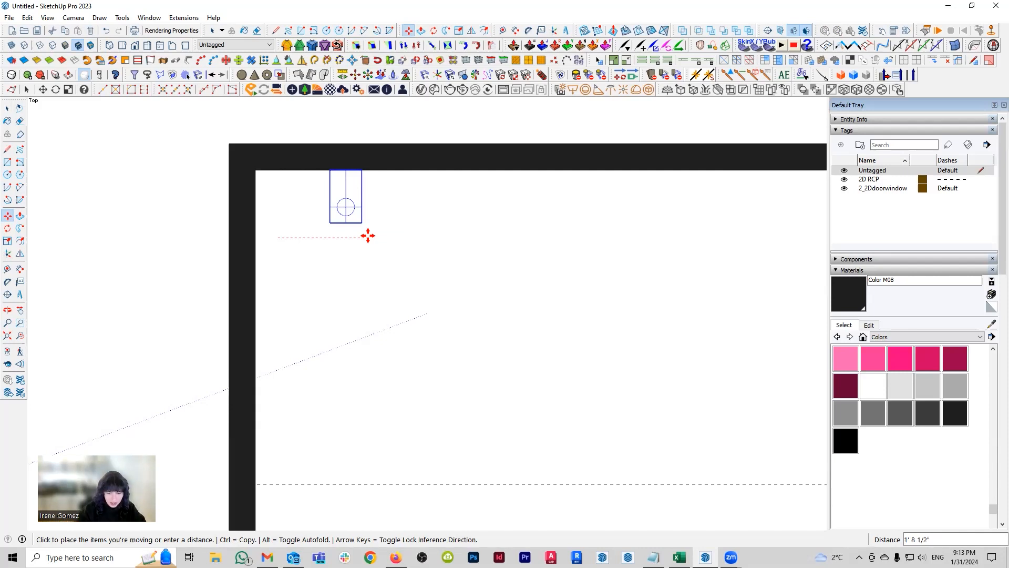
key("Return")
key("space")
Step: Copy the wall sconce along the upper wall to the large room's upper-right inner corner
scroll(581, 237, "down", 10)
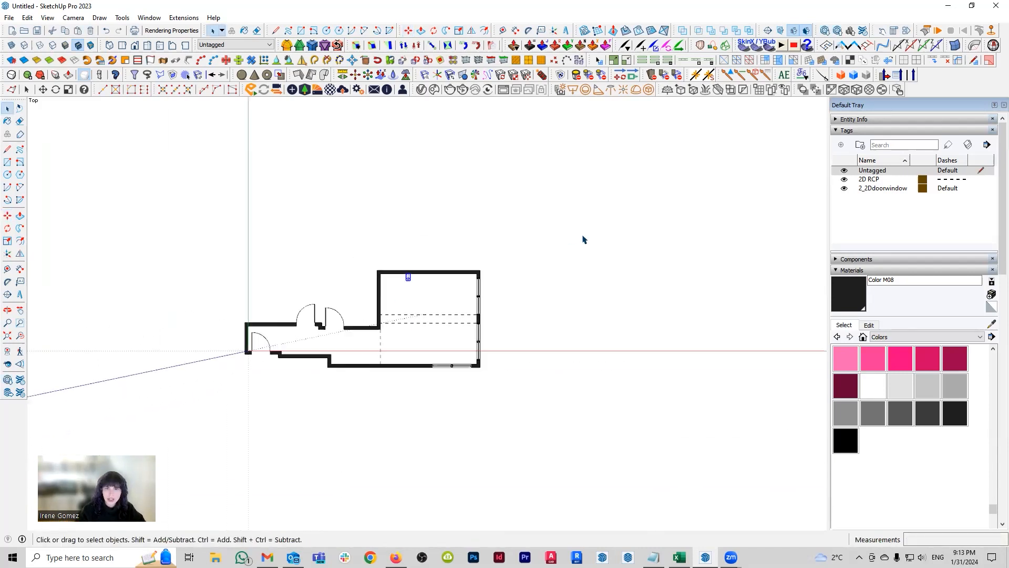
scroll(469, 273, "up", 5)
key("m")
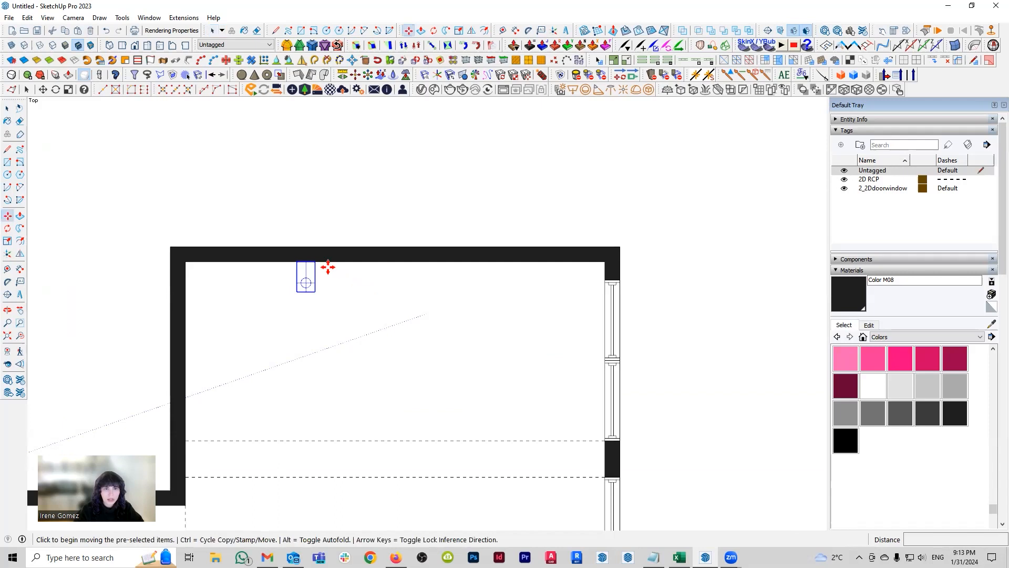
left_click(305, 260)
left_click(605, 259)
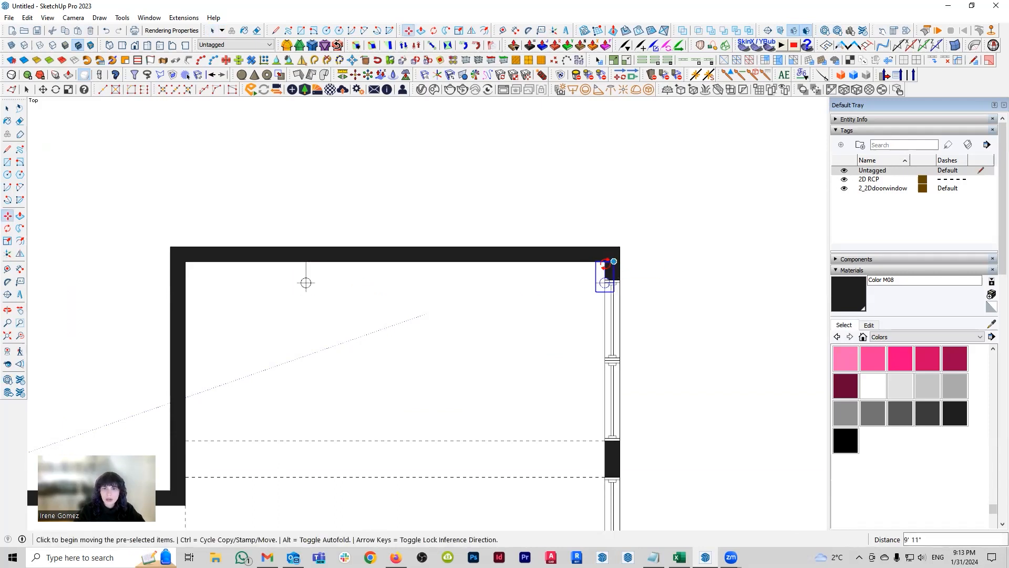
key("q")
key("m")
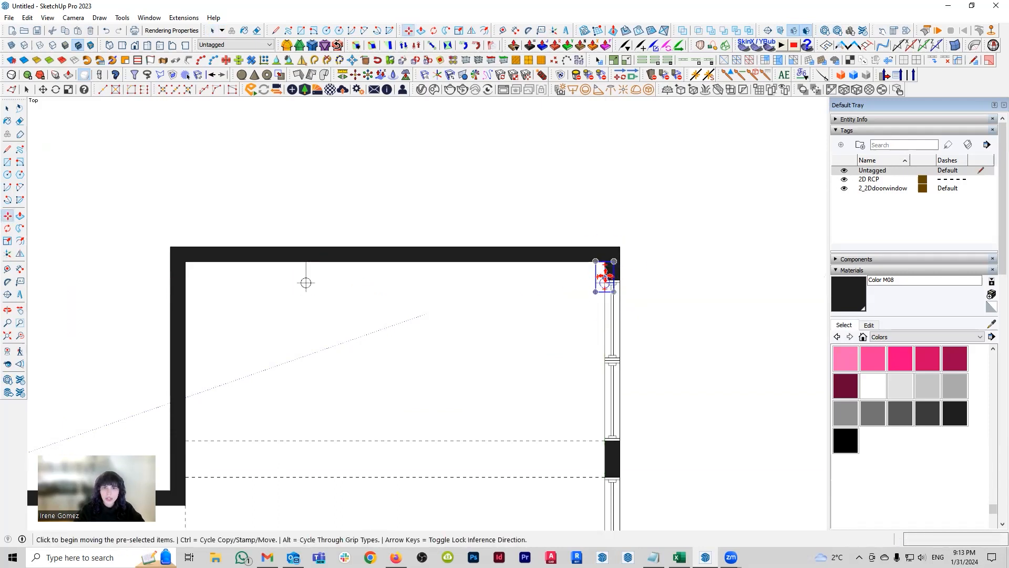
Step: Move the copied wall sconce 40 inches left along the upper wall
left_click(611, 274)
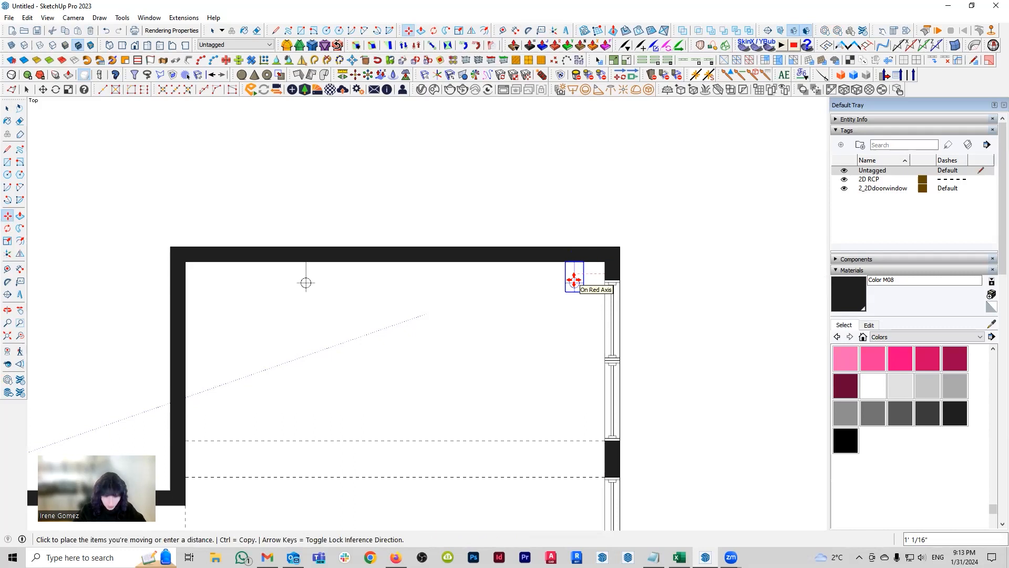
type("40")
key("Return")
key("space")
scroll(599, 267, "down", 1)
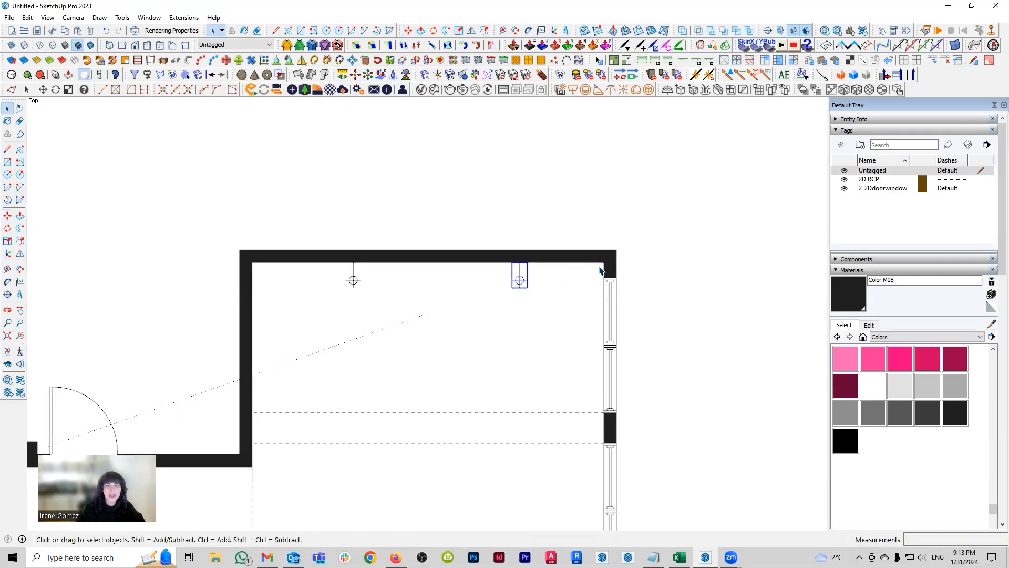
left_click(682, 289)
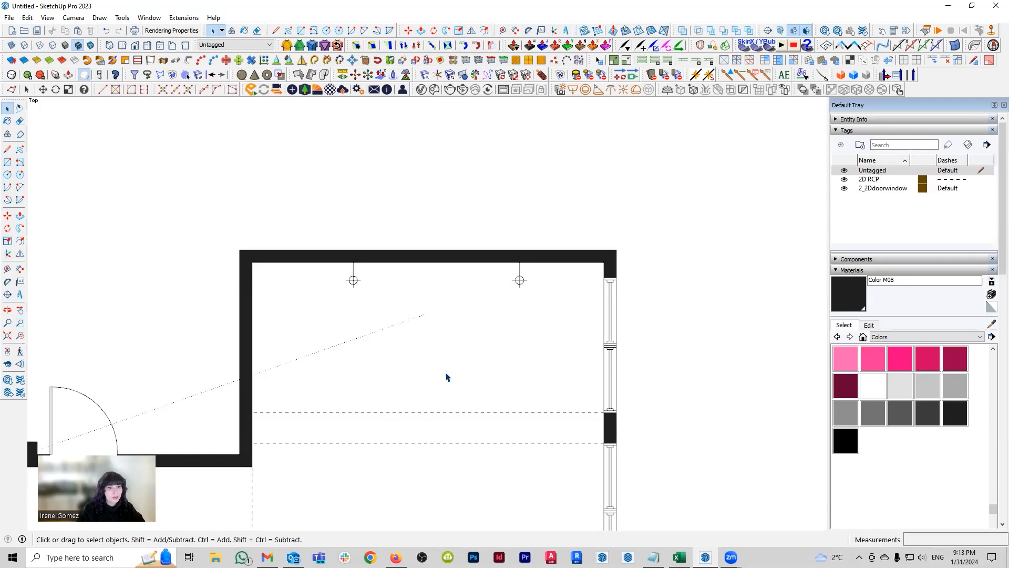
Step: Copy the left wall sconce down to the area just above the lower wall, near its stepped corner
mouse_move(389, 392)
middle_mouse_down("shift")
mouse_move(530, 281)
mouse_move(618, 282)
middle_mouse_up("shift")
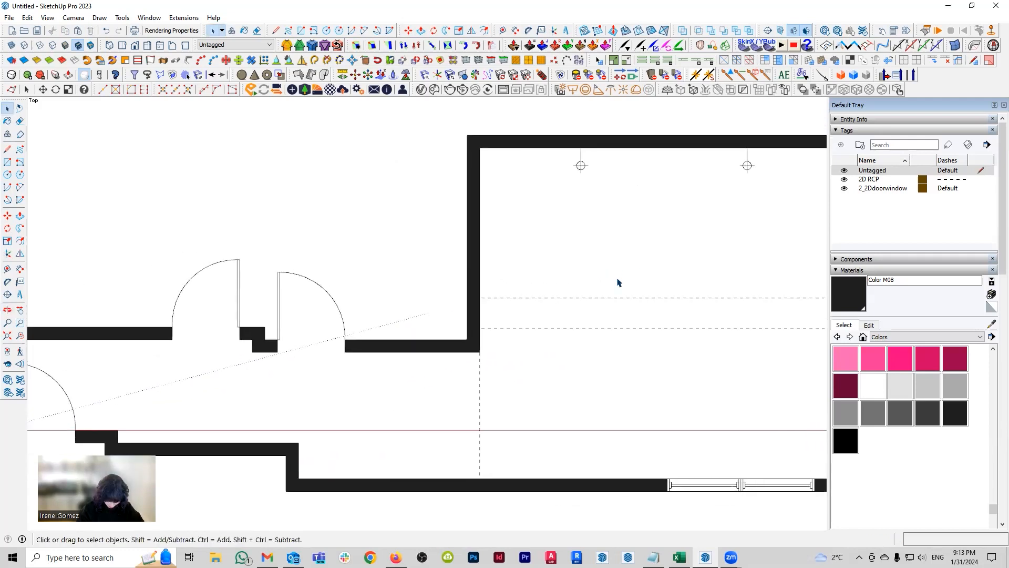
left_click(581, 166)
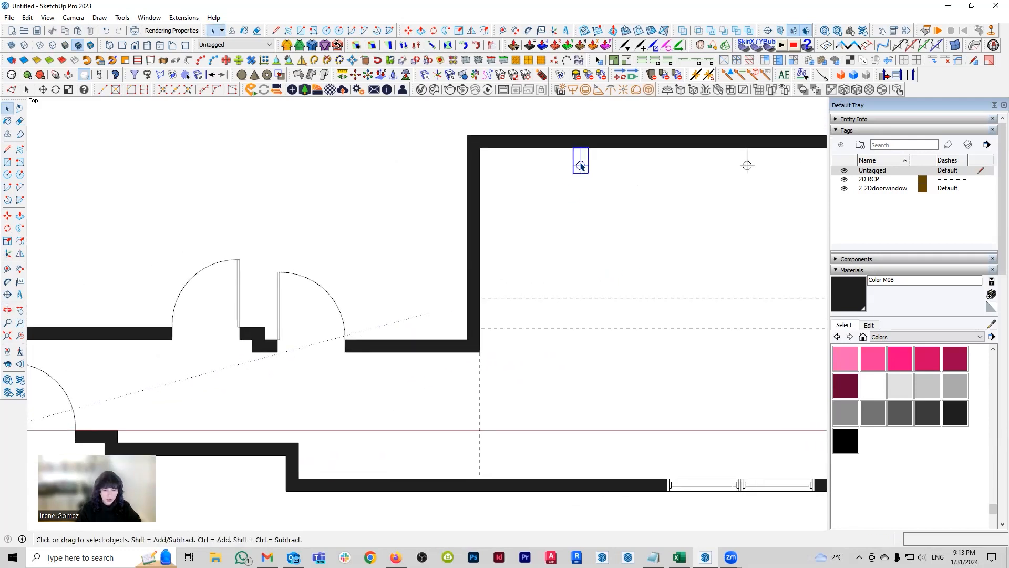
key("m")
left_click(580, 162)
key("ctrl")
middle_click_drag(343, 450, 384, 405, "shift")
scroll(383, 405, "up", 3)
left_click(394, 405)
Step: Rotate the new sconce copy a half turn so its stem points toward the lower wall
key("q")
left_click(392, 403)
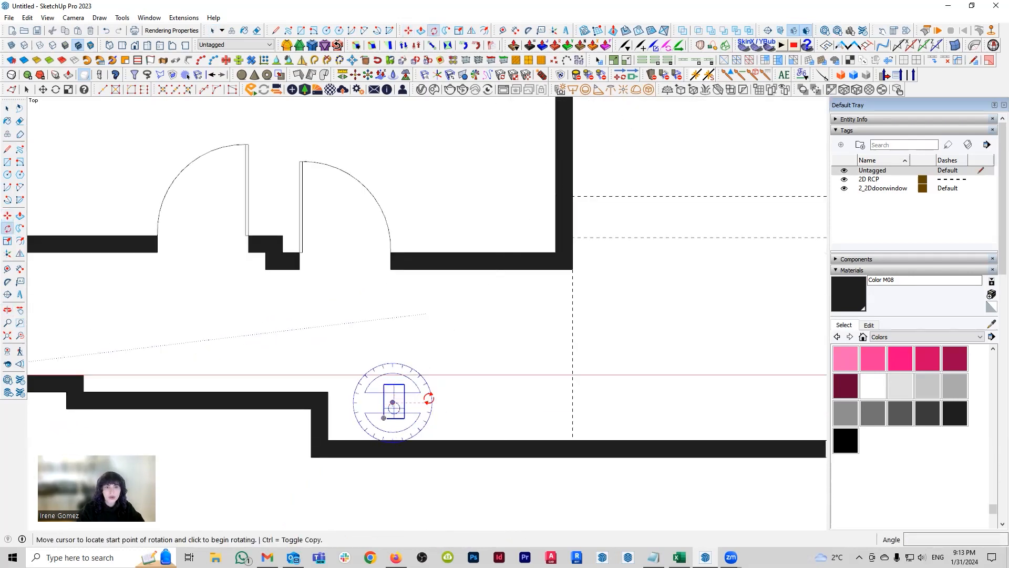
left_click(428, 398)
left_click(363, 401)
key("m")
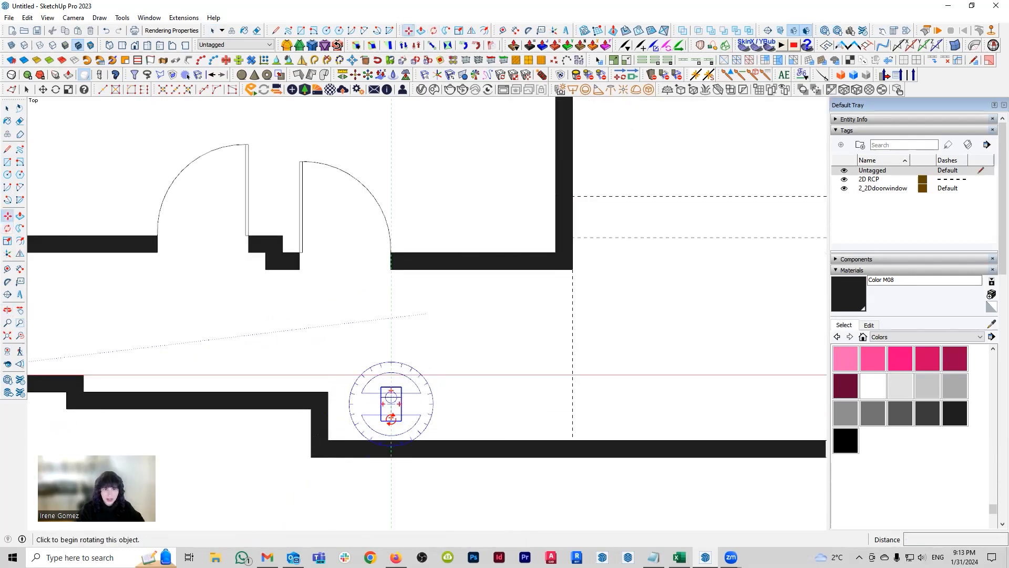
Step: Snap the rotated sconce to the lower wall's stepped inner corner, and move it 19 inches right along the wall
left_click(391, 421)
left_click(329, 440)
left_click(328, 440)
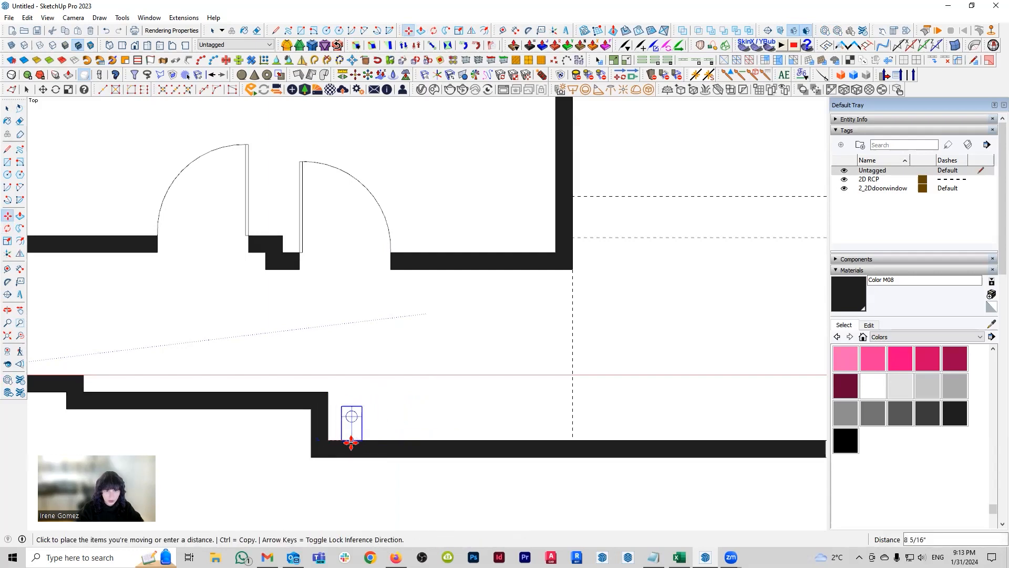
type("19")
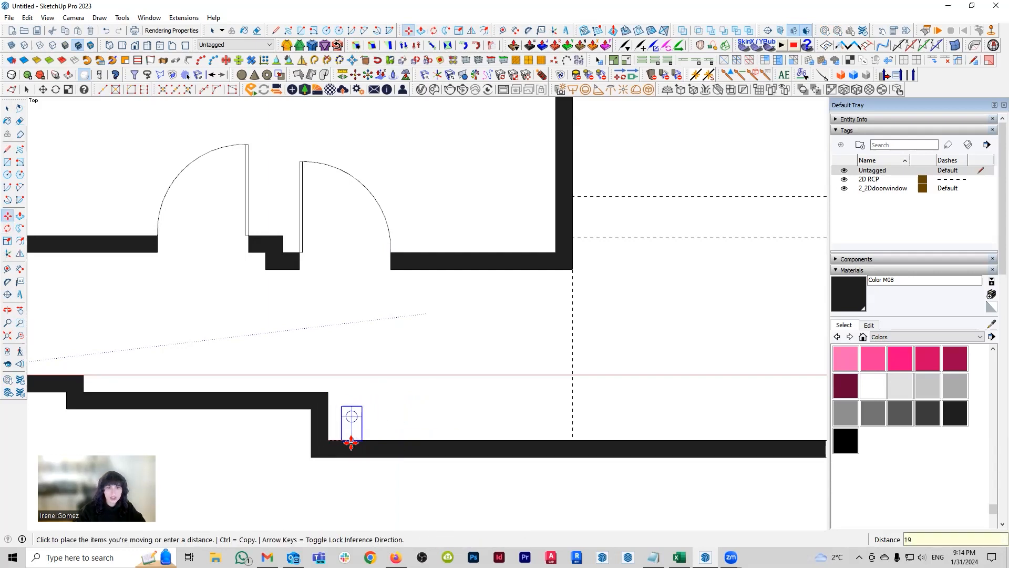
key("Return")
Step: Copy the sconce 40 inches right along the lower wall
left_click(382, 440)
key("ctrl")
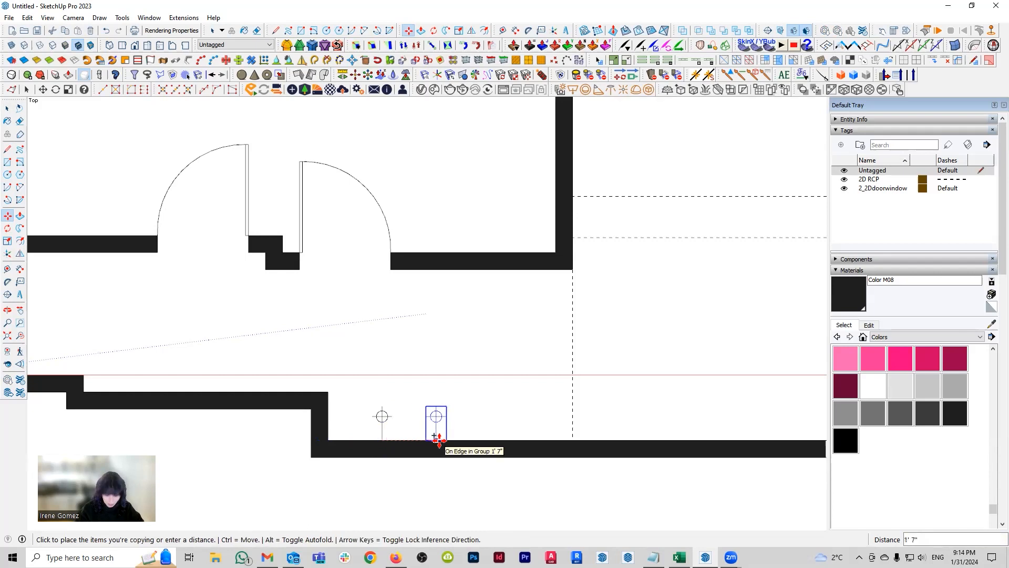
type("40")
key("Return")
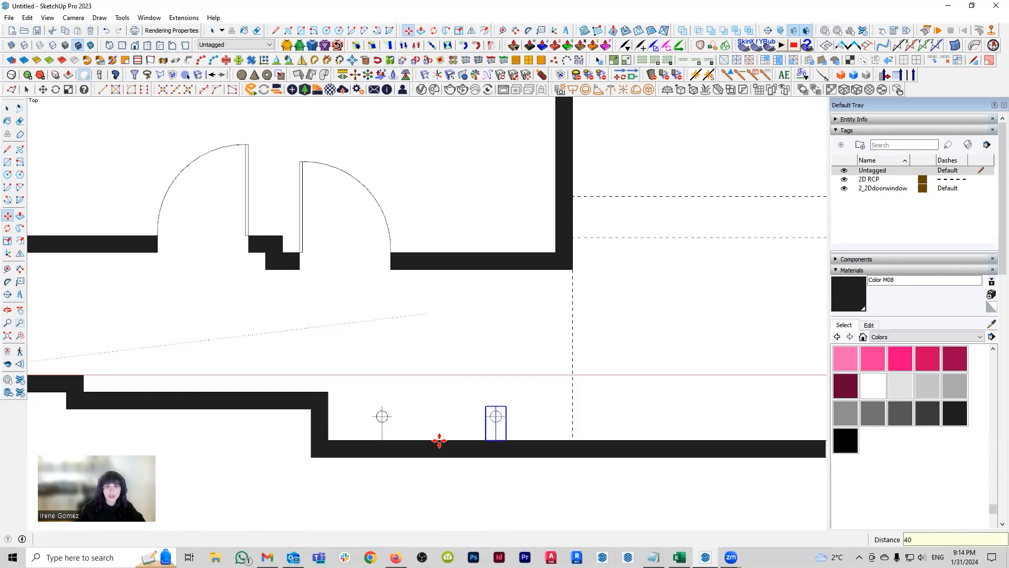
key("space")
scroll(394, 466, "down", 8)
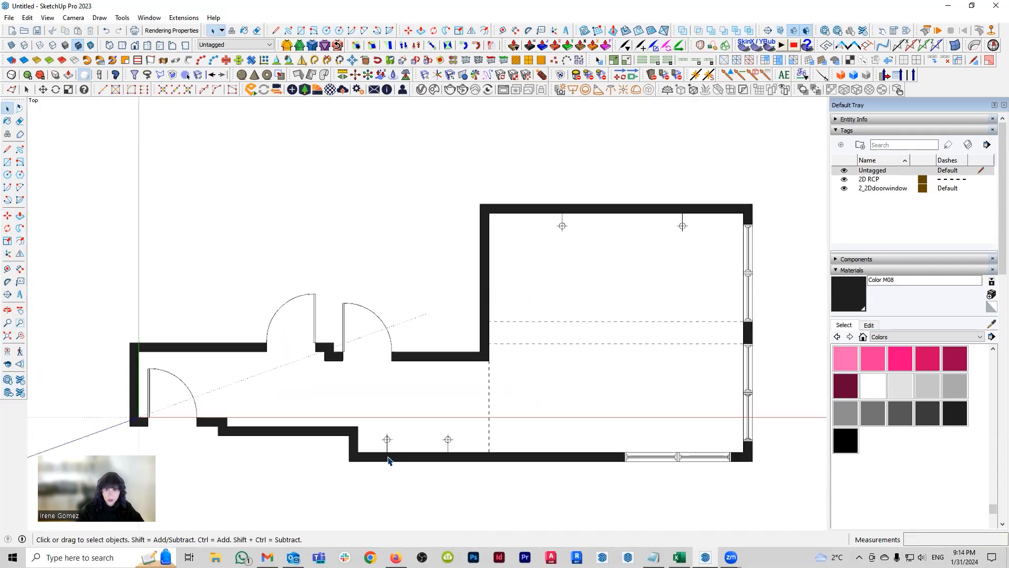
middle_click_drag(689, 465, 607, 458, "shift")
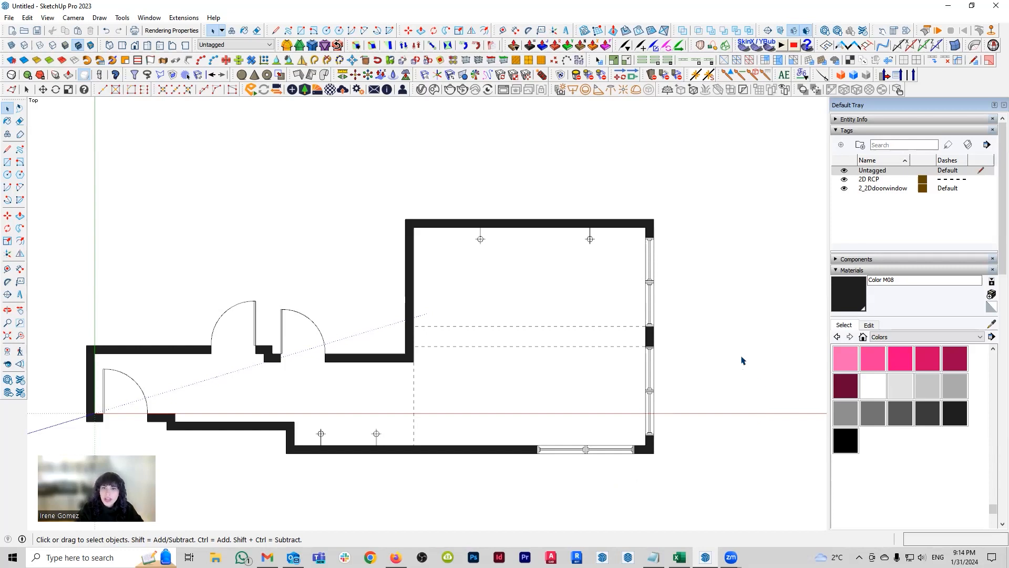
Step: Search the 3D Warehouse models for "2d electric outlet"
left_click(8, 379)
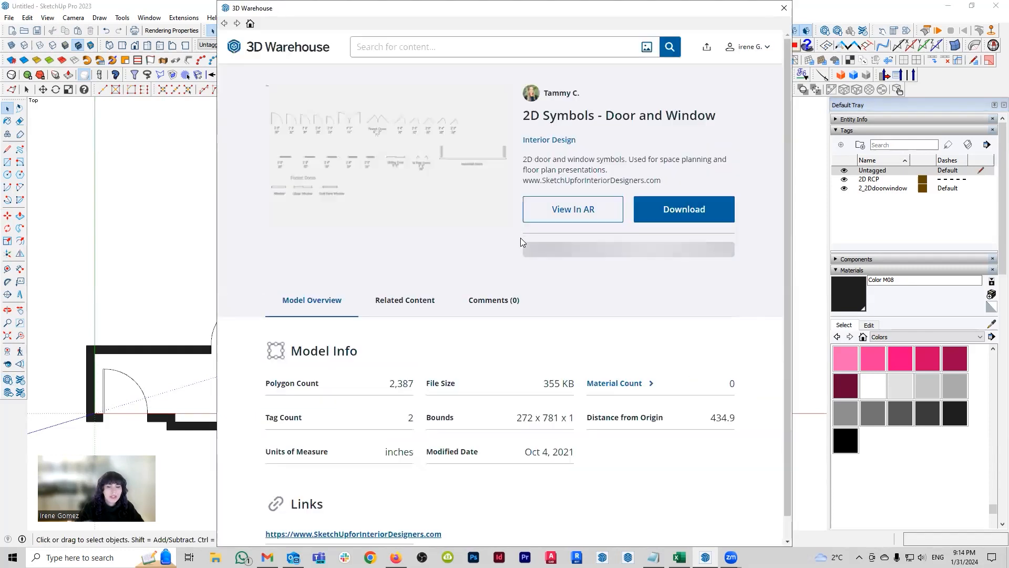
left_click(449, 48)
type("2d electric outlet")
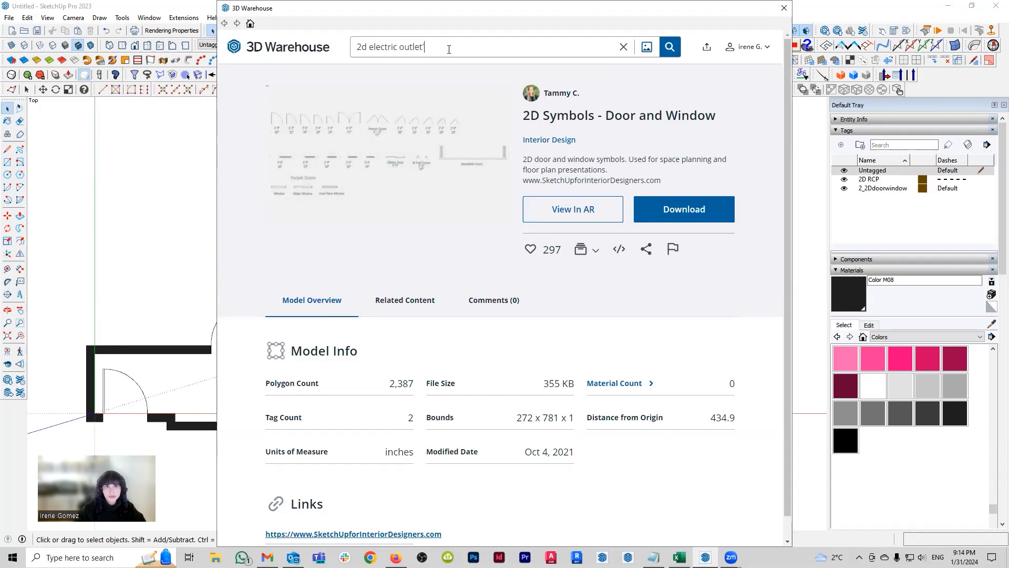
key("Return")
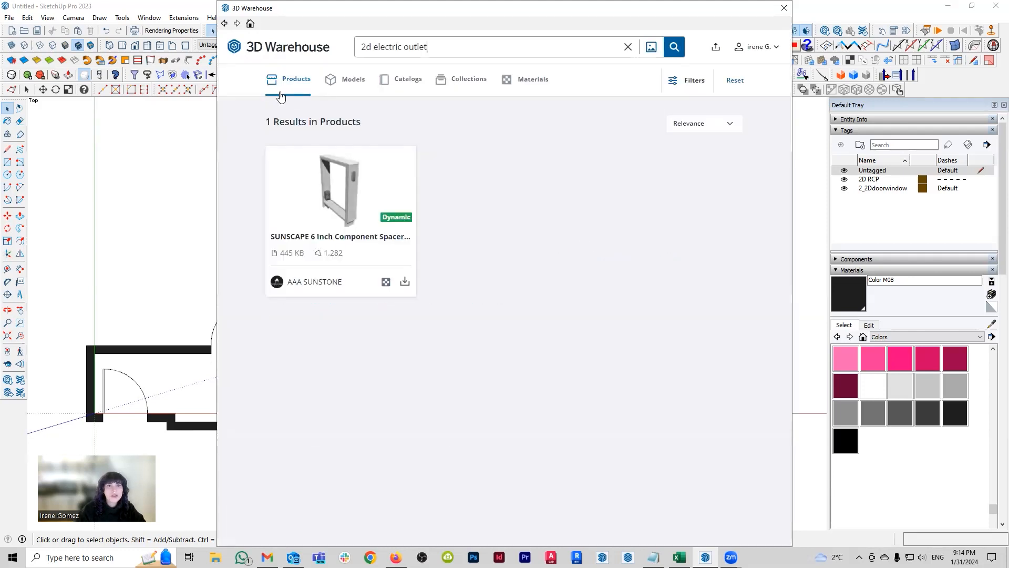
left_click(349, 80)
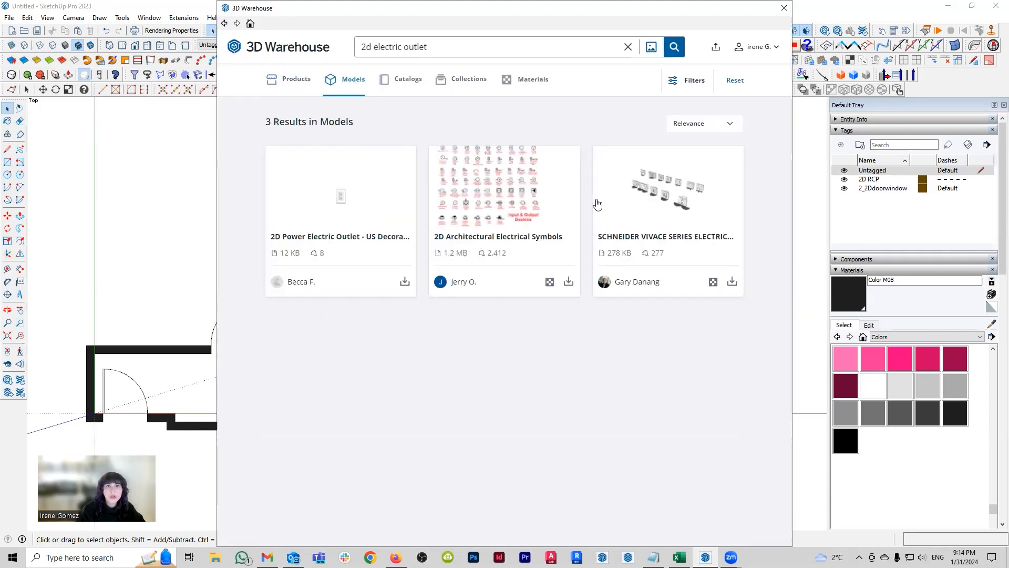
Step: Download the 2D Architectural Electrical Symbols sheet into the model and place it in the empty area right of the floor plan
left_click(502, 198)
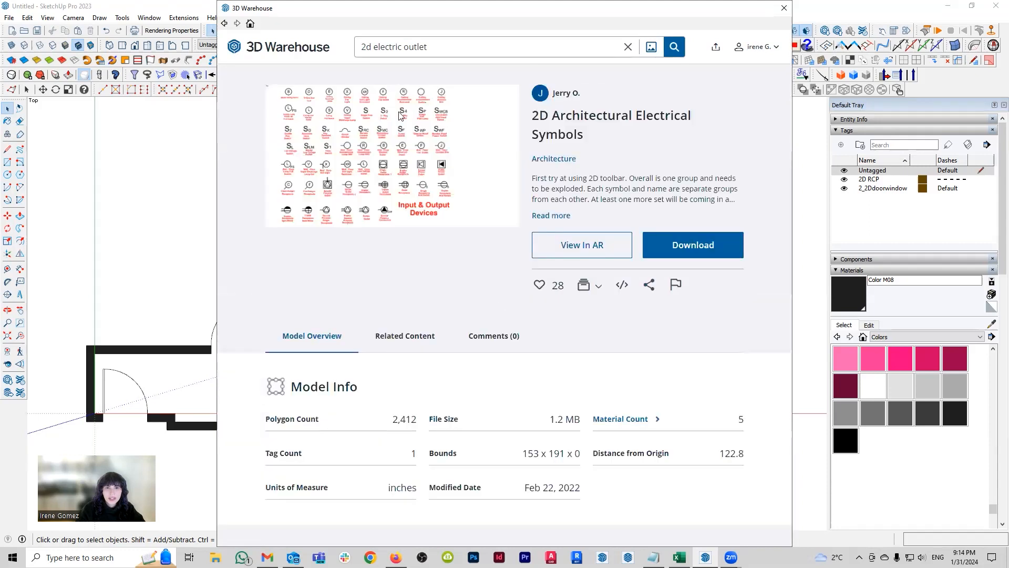
left_click(682, 248)
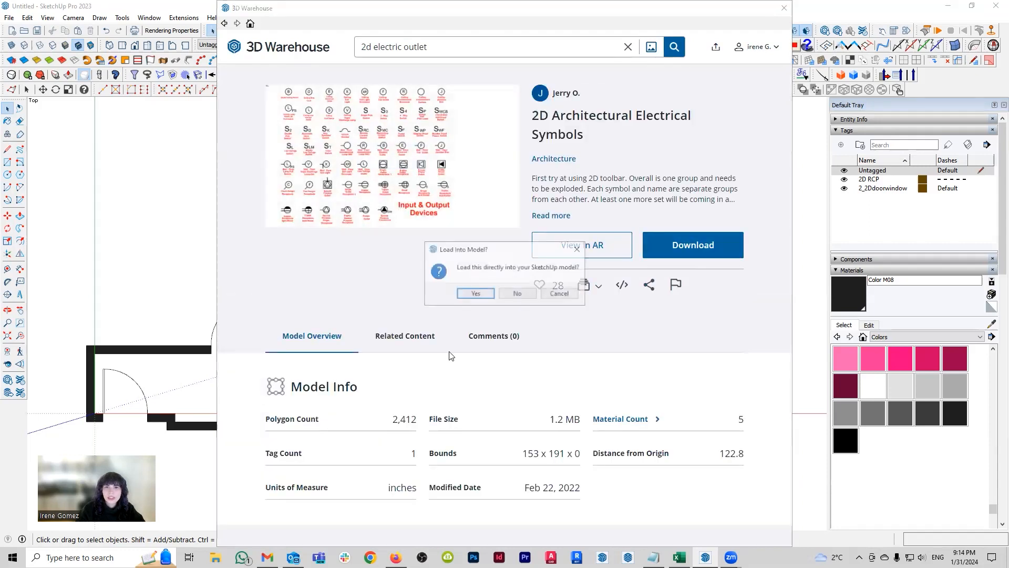
left_click(475, 293)
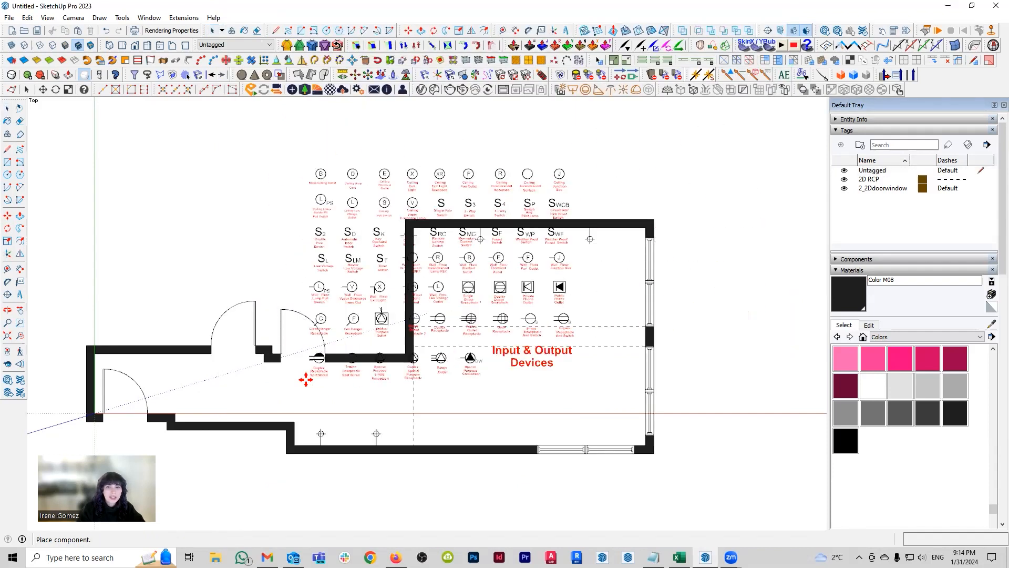
scroll(302, 377, "down", 2)
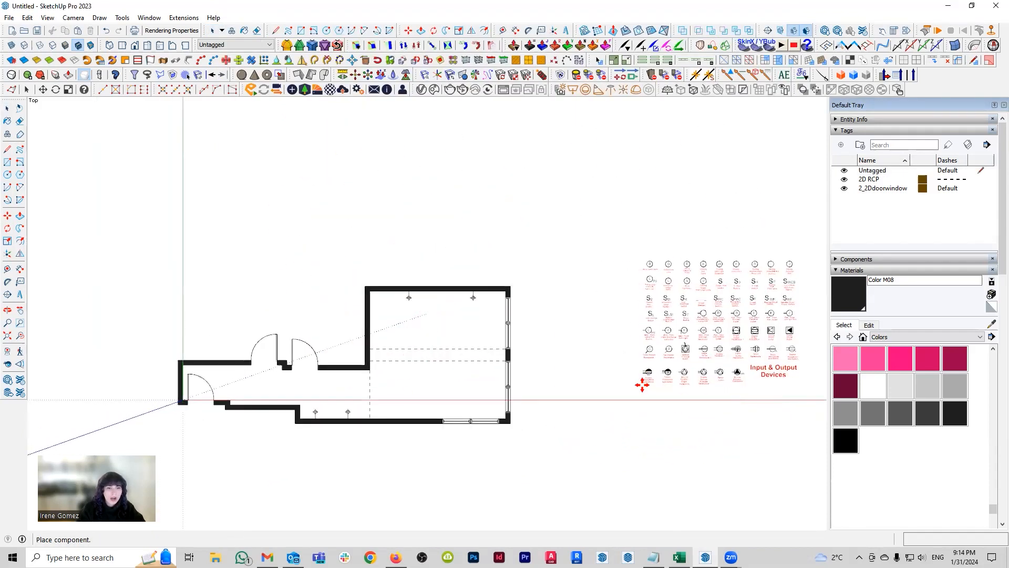
left_click(620, 372)
key("Escape")
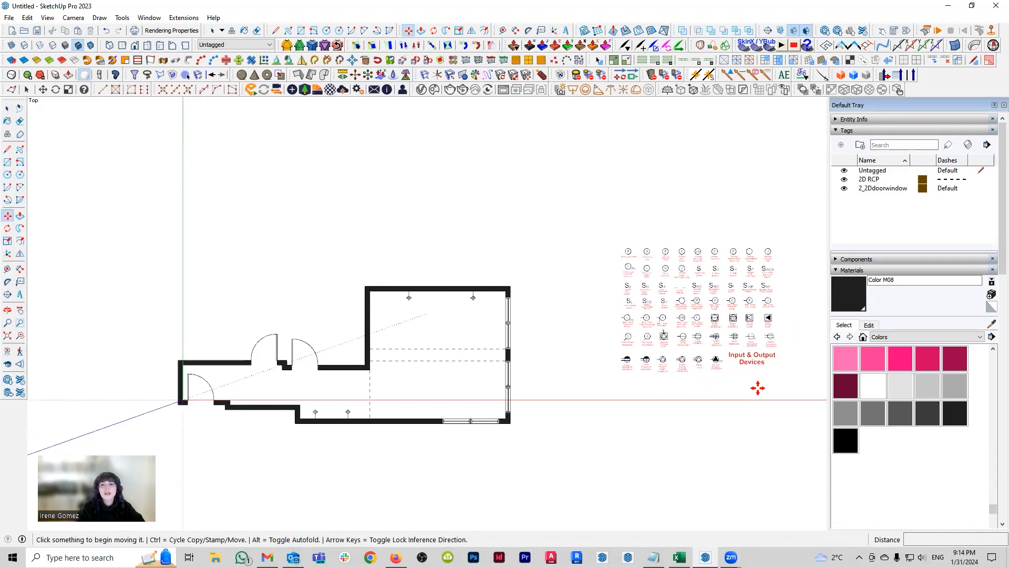
Step: Open the electrical symbols group and copy the Duplex Receptacle symbol from it
key("space")
scroll(584, 392, "up", 5)
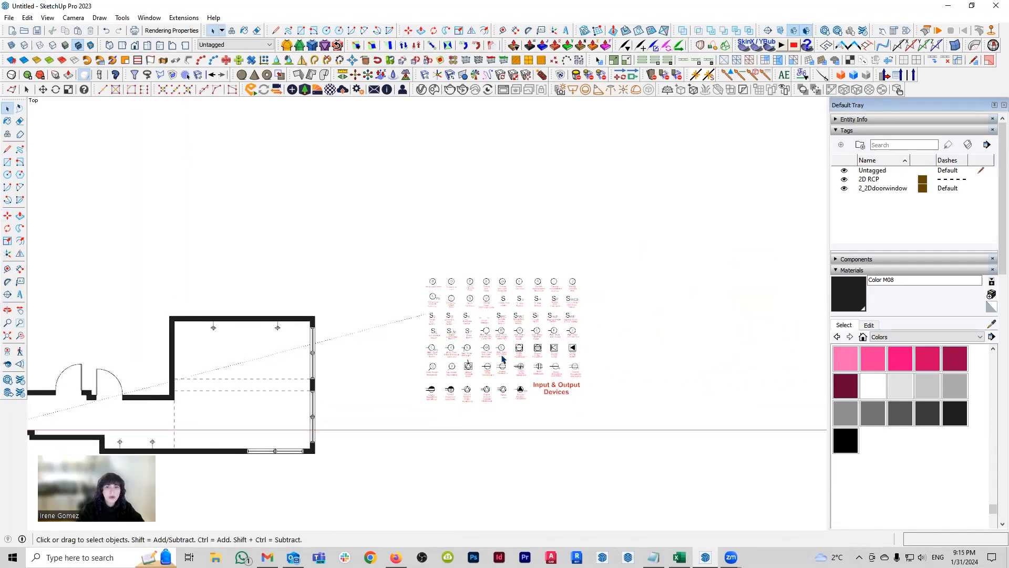
scroll(578, 387, "up", 2)
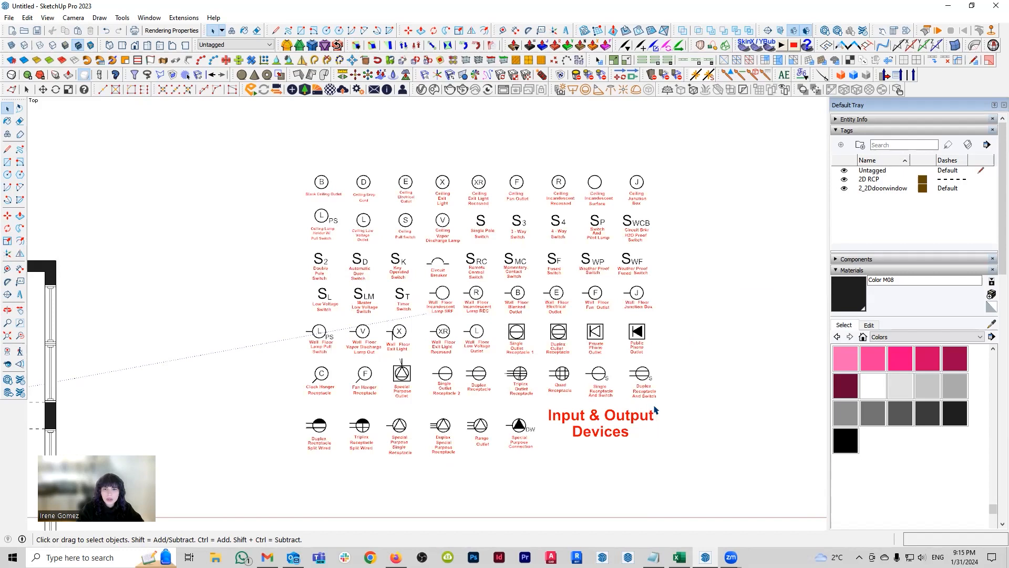
scroll(655, 409, "up", 3)
left_click(391, 379)
double_click(403, 382)
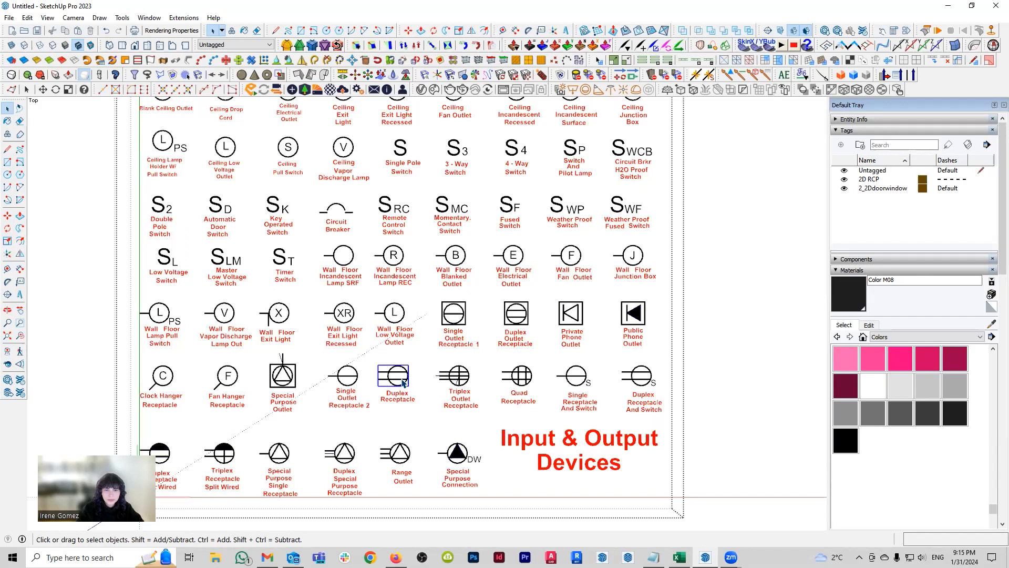
scroll(541, 387, "down", 6)
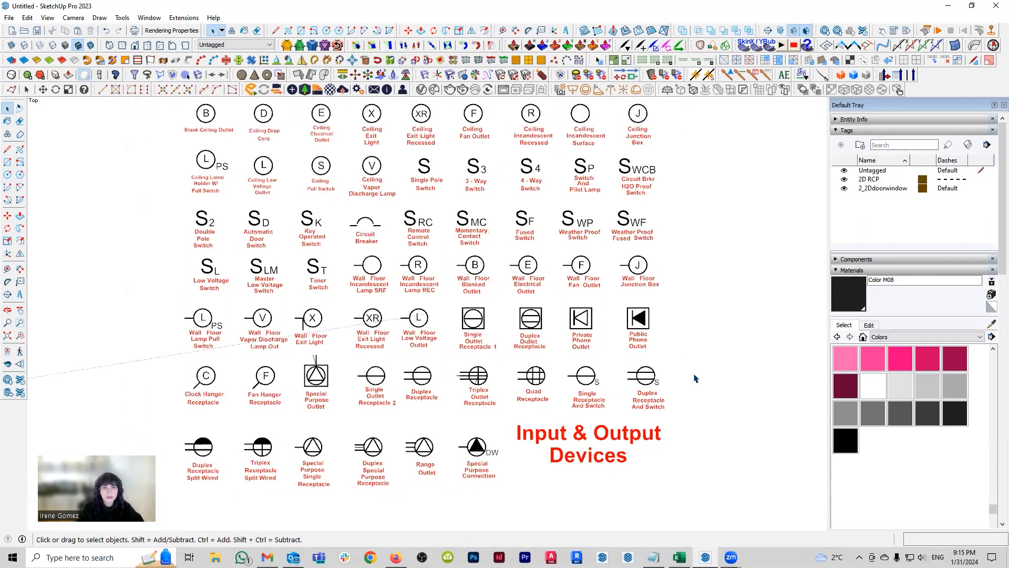
Step: Paste the duplex receptacle between the two lower wall sconces and rotate it 90 degrees so its circle faces the lower wall
middle_click_drag(514, 388, 730, 335, "shift")
key("ctrl+v")
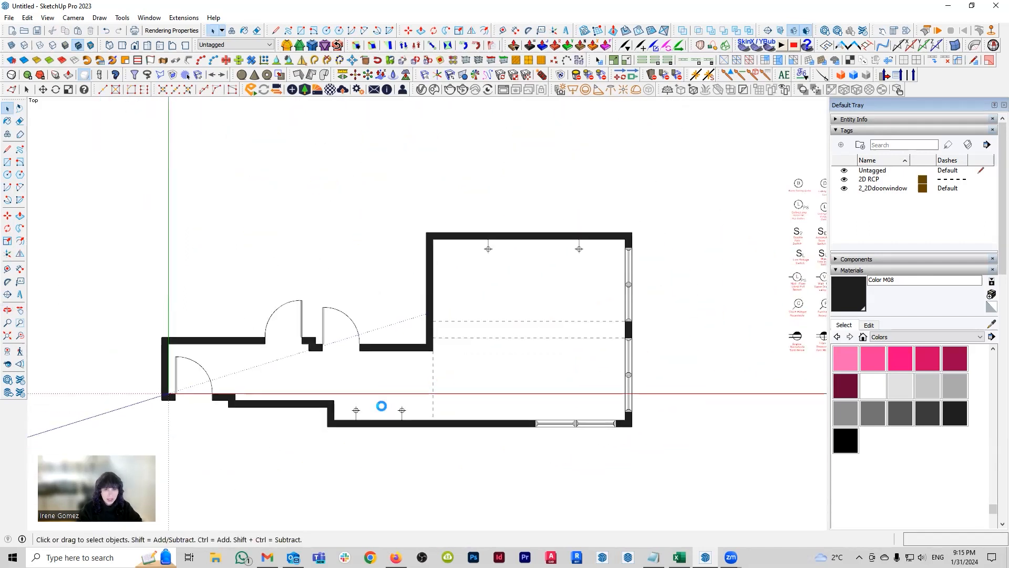
scroll(371, 410, "up", 4)
left_click(377, 404)
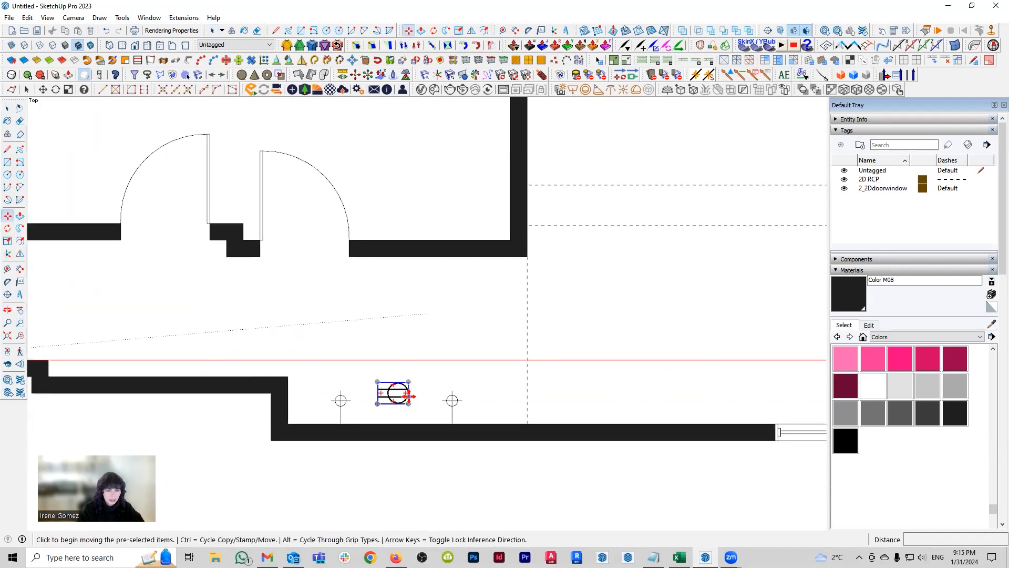
left_click(410, 393)
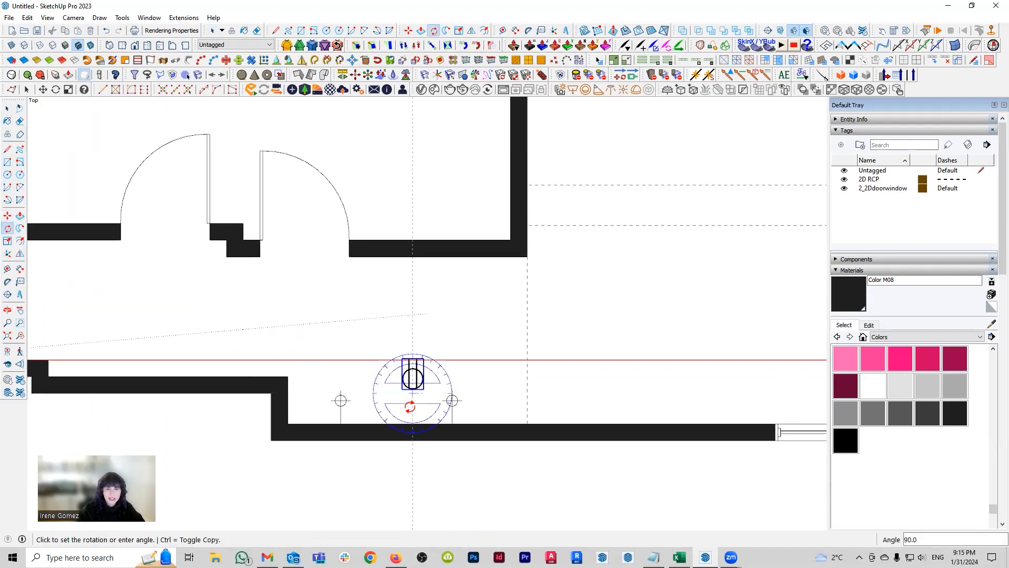
left_click(420, 358)
Step: Scale the duplex receptacle uniformly by 0.50 from its corner
key("s")
left_click(424, 358)
scroll(409, 374, "up", 4)
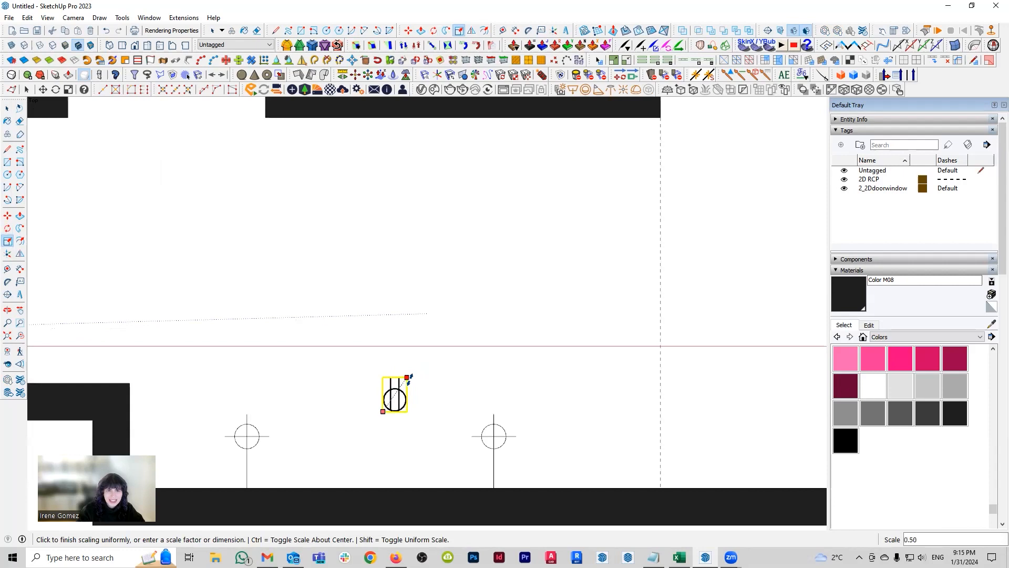
left_click(408, 377)
Step: Move the duplex receptacle left into the hallway, gripping it at the bottom of its circle
key("m")
scroll(392, 412, "up", 9)
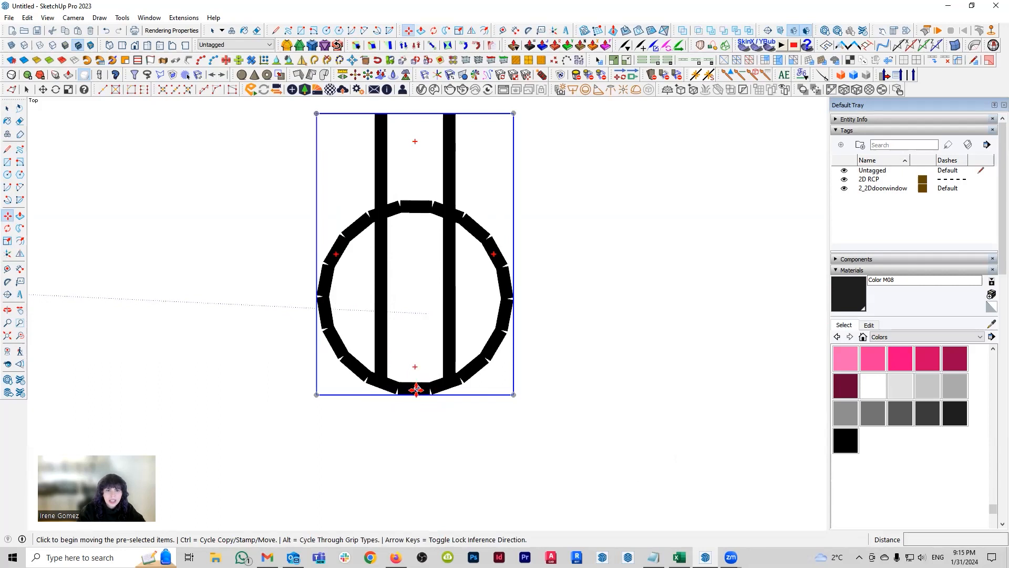
left_click(414, 391)
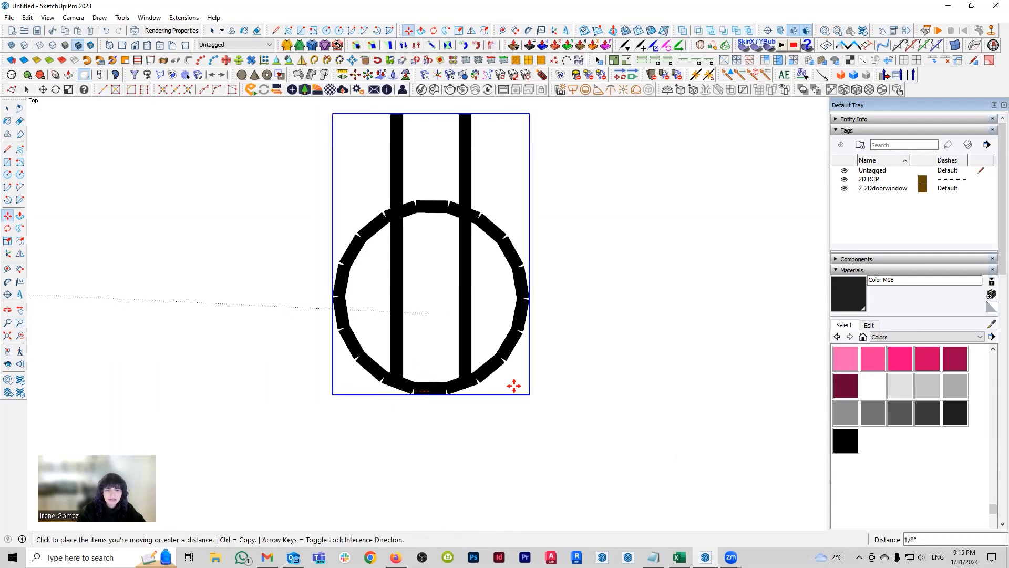
scroll(457, 410, "down", 10)
middle_click_drag(222, 355, 533, 377)
key("F2")
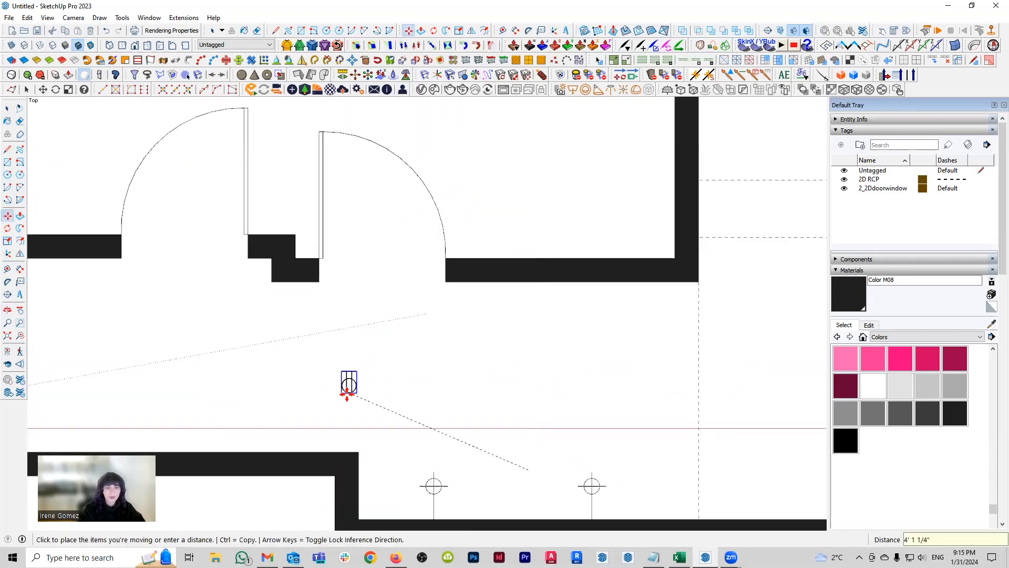
middle_click_drag(282, 419, 461, 386, "shift")
scroll(462, 386, "down", 3)
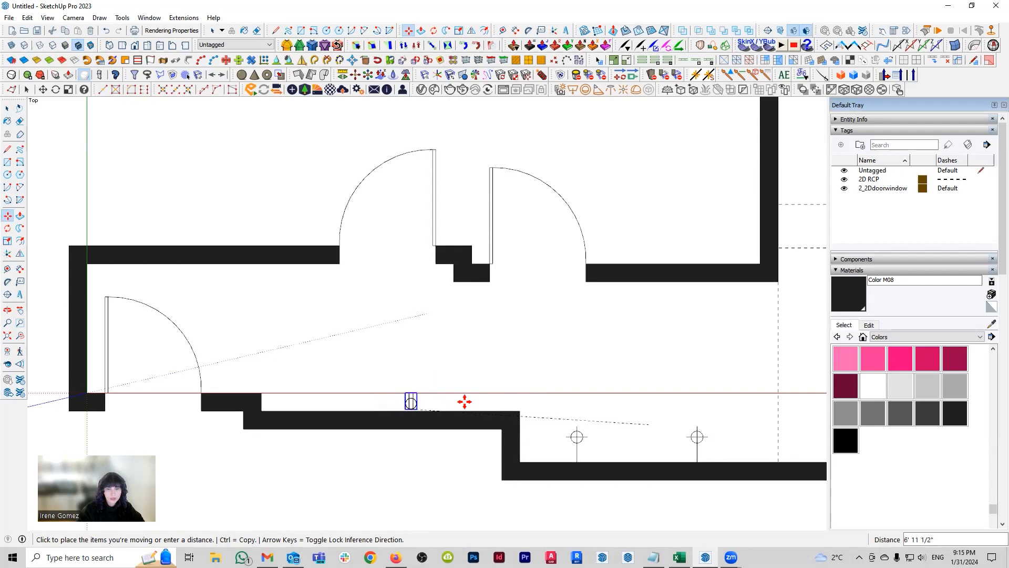
left_click(428, 373)
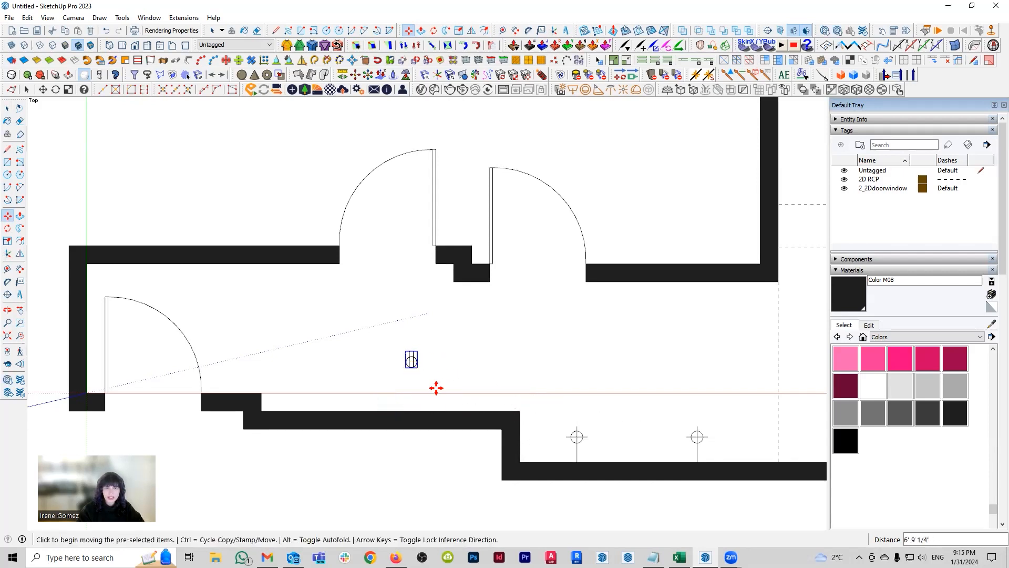
Step: Move the duplex receptacle down so its circle rests on the inner edge of the hallway's lower wall
left_click(411, 368)
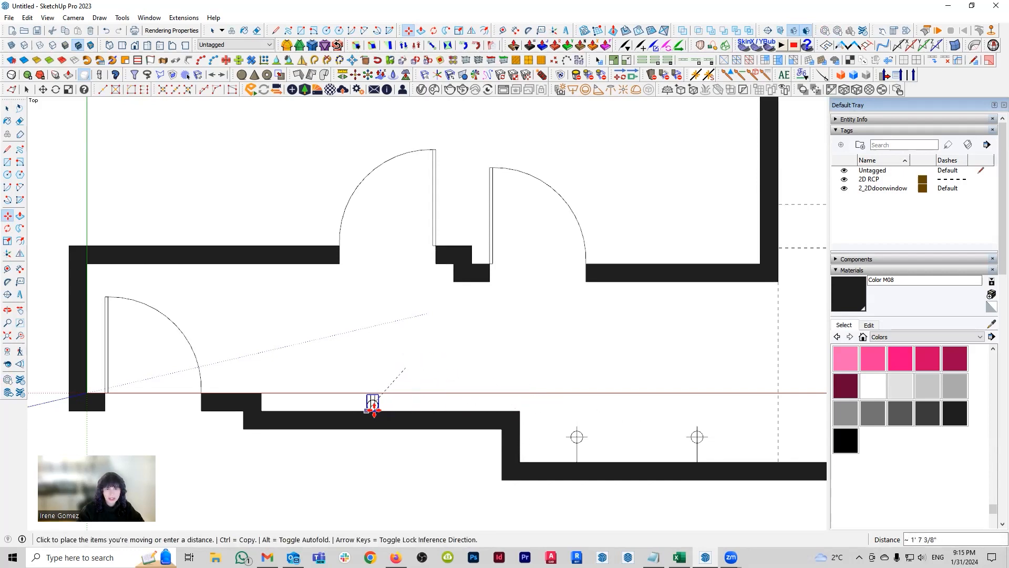
left_click(389, 410)
left_click(446, 384)
left_click(439, 383)
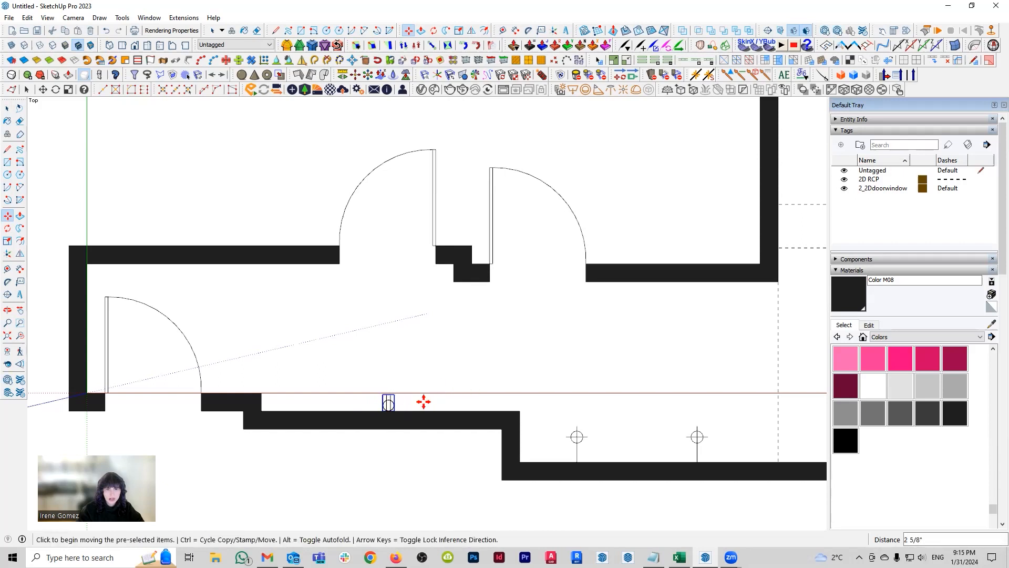
Step: Copy the hallway receptacle to the stepped lower wall and shift the copy right, between the two wall sconces
scroll(388, 413, "up", 3)
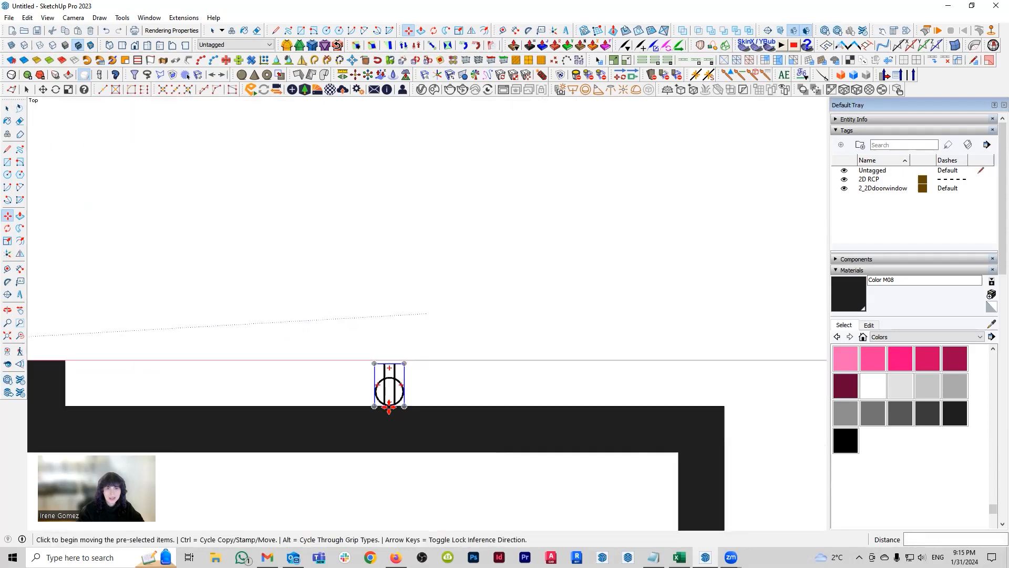
left_click(399, 408)
key("ctrl")
scroll(375, 370, "down", 2)
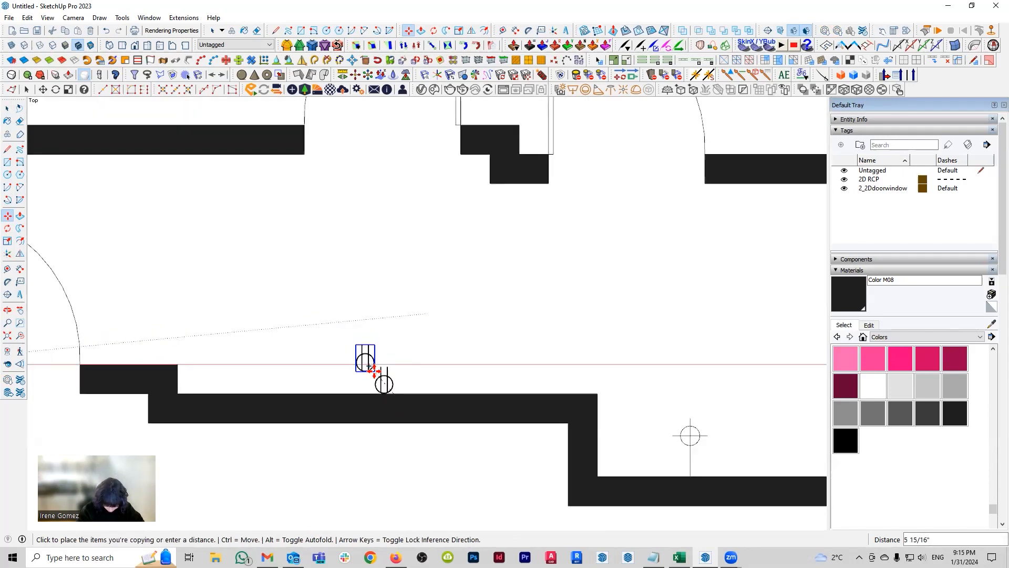
middle_click_drag(516, 401, 295, 338, "shift")
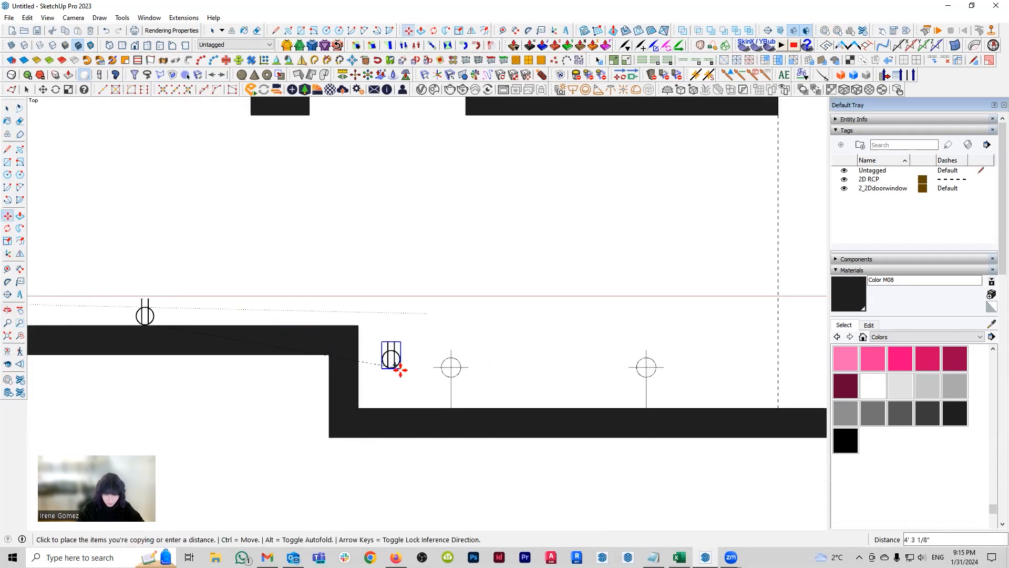
left_click(359, 407)
left_click(360, 407)
left_click(492, 404)
Step: Copy the receptacle along the lower wall past the vertical dashed line, and add another copy about 8 3/8" to its right
left_click(493, 407)
key("ctrl")
middle_click_drag(696, 404, 594, 406, "shift")
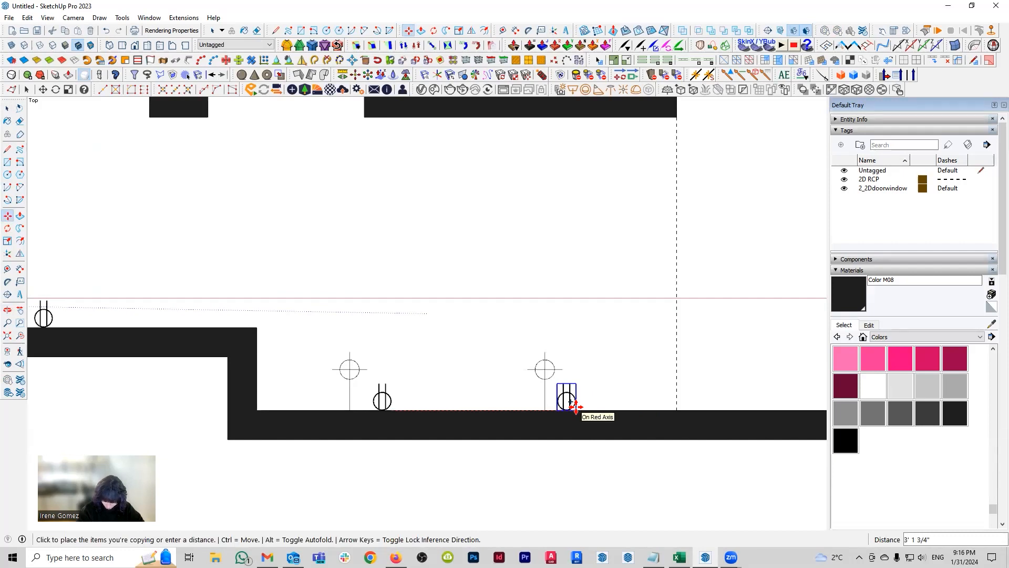
middle_click_drag(734, 401, 502, 416, "shift")
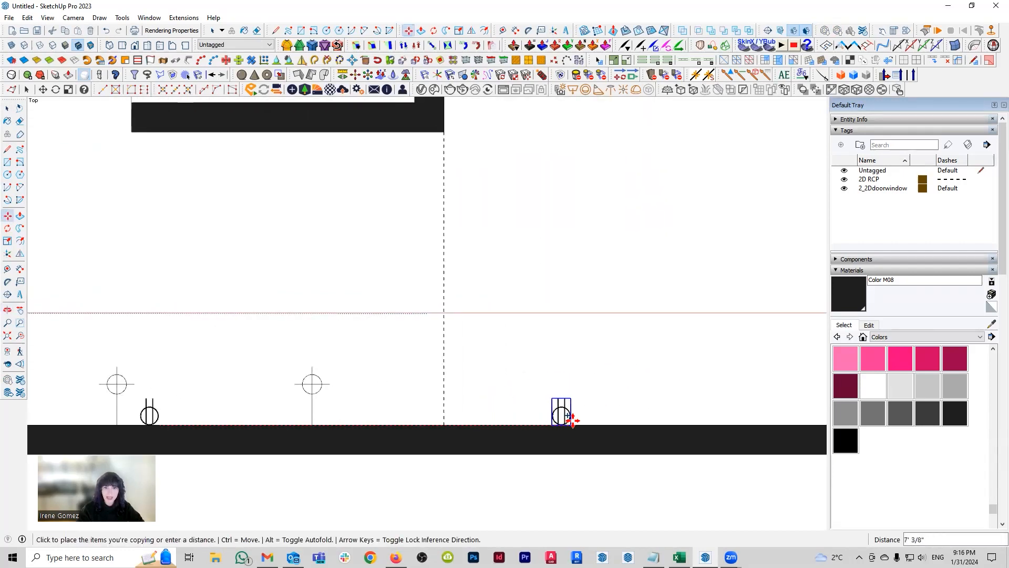
left_click(560, 422)
left_click(560, 422)
key("ctrl")
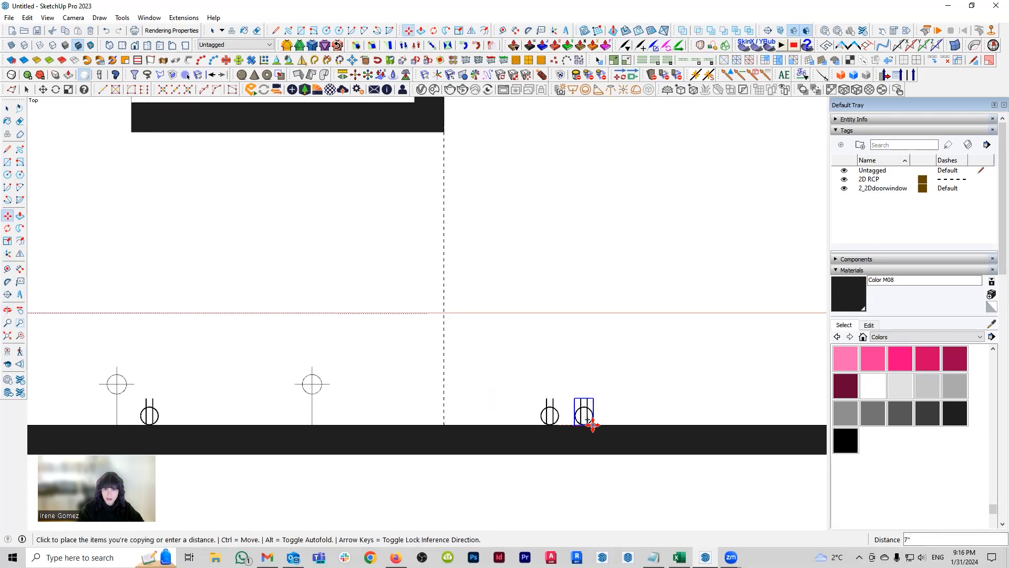
left_click(599, 425)
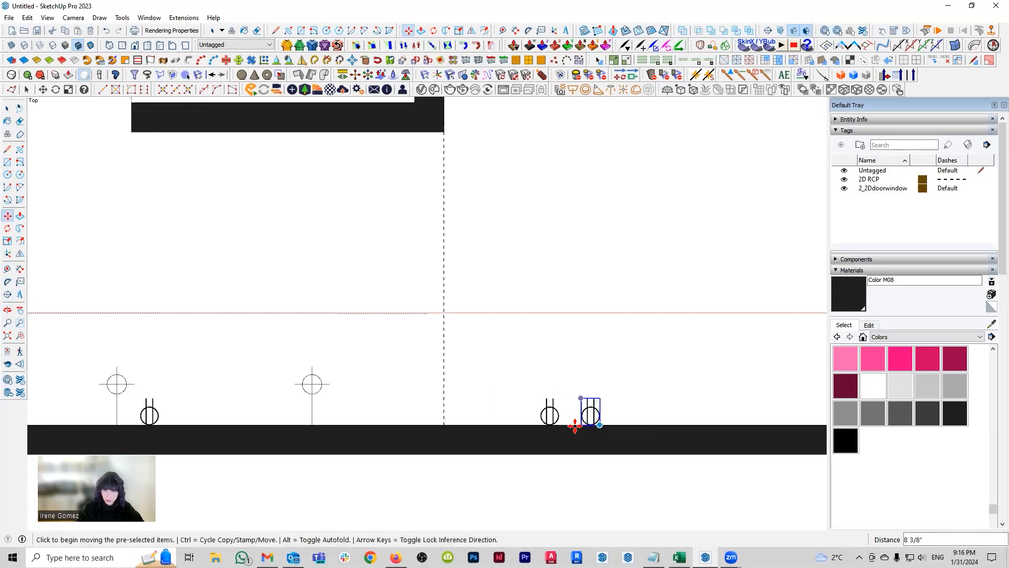
Step: Copy the rightmost receptacle to the short lower wall segment between the window and the room's lower-right corner
scroll(418, 423, "down", 5)
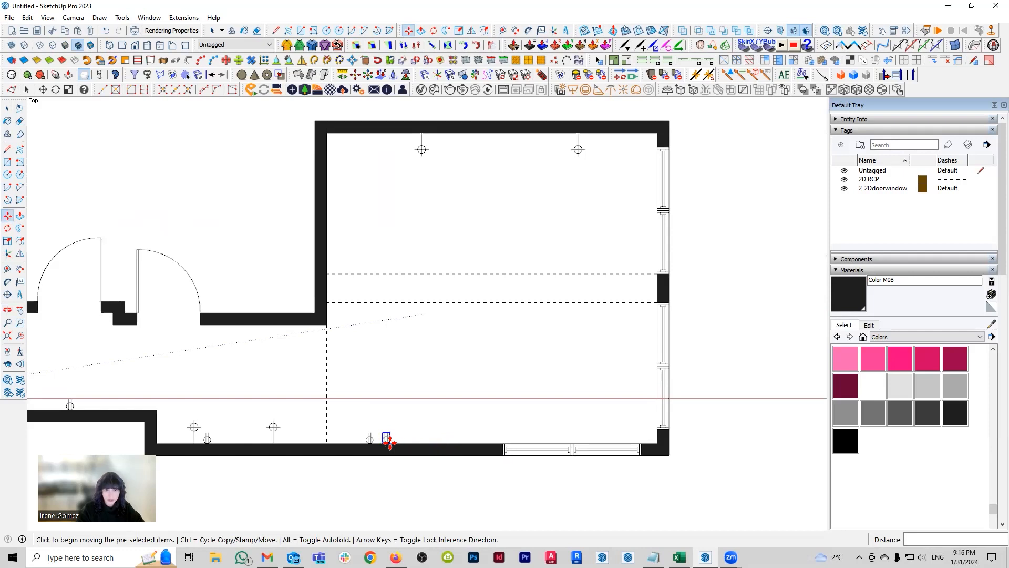
left_click(387, 440)
scroll(652, 444, "up", 1)
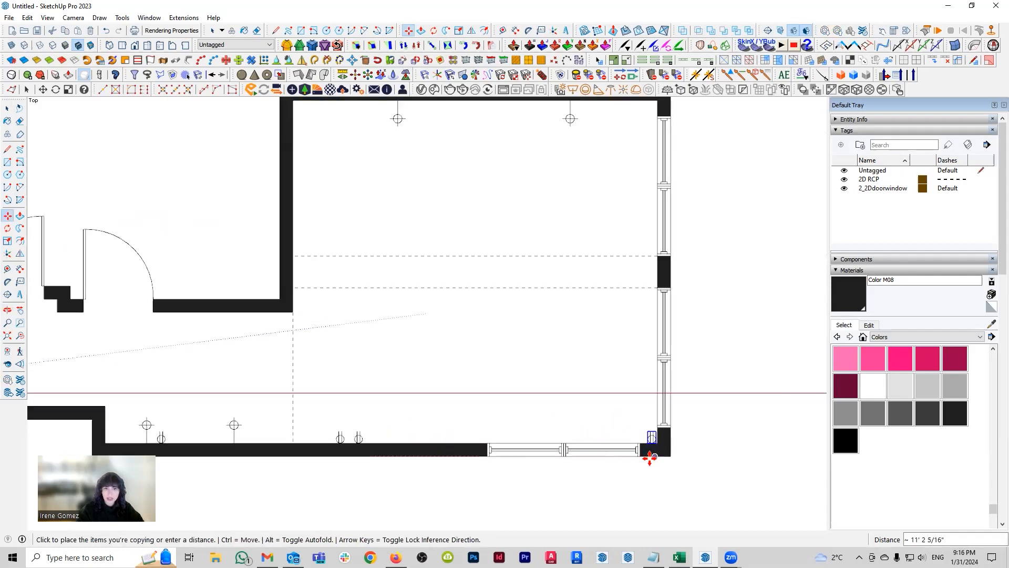
scroll(653, 463, "up", 1)
scroll(650, 446, "up", 1)
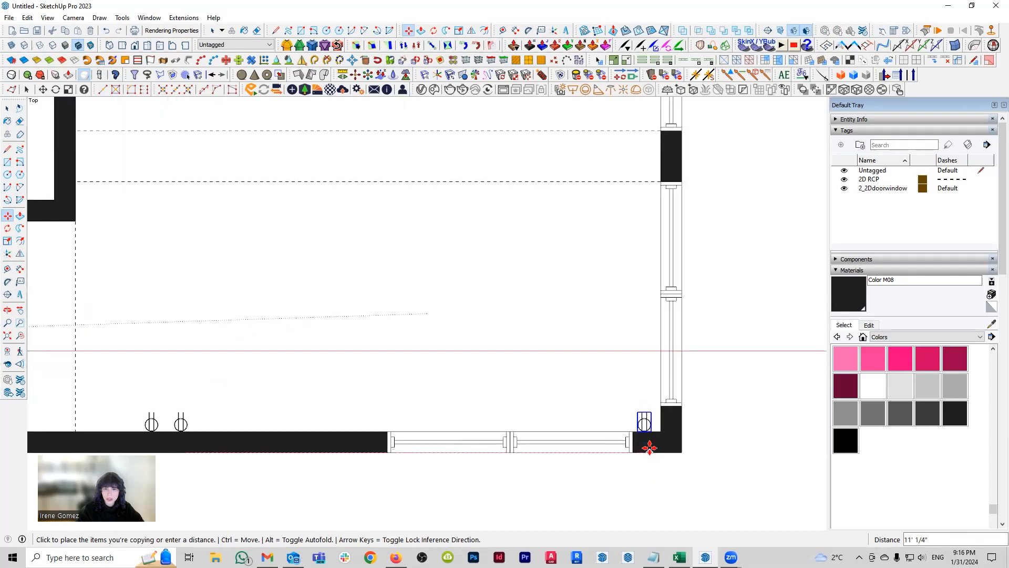
left_click(651, 448)
scroll(571, 466, "down", 3)
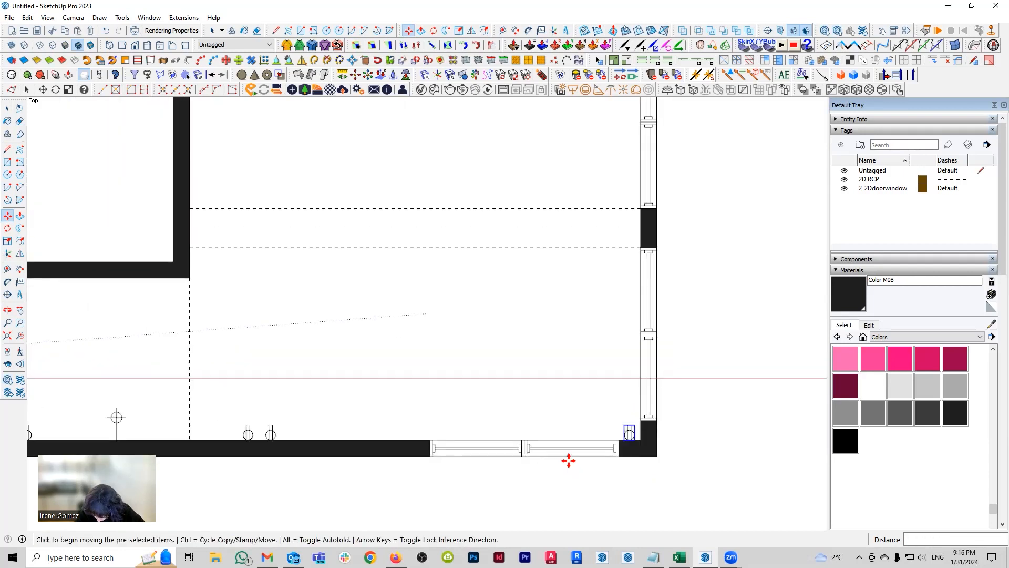
Step: Make a copy of the corner receptacle rotated 90 degrees about the lower-right corner so it faces the room from the right wall
middle_click_drag(615, 226, 608, 239)
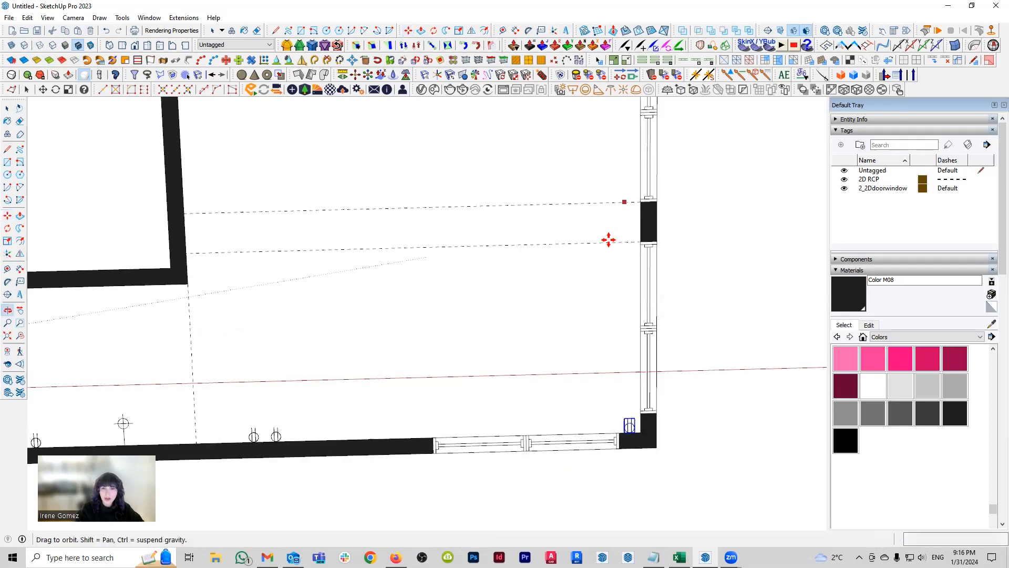
key("t")
scroll(572, 288, "down", 1)
key("space")
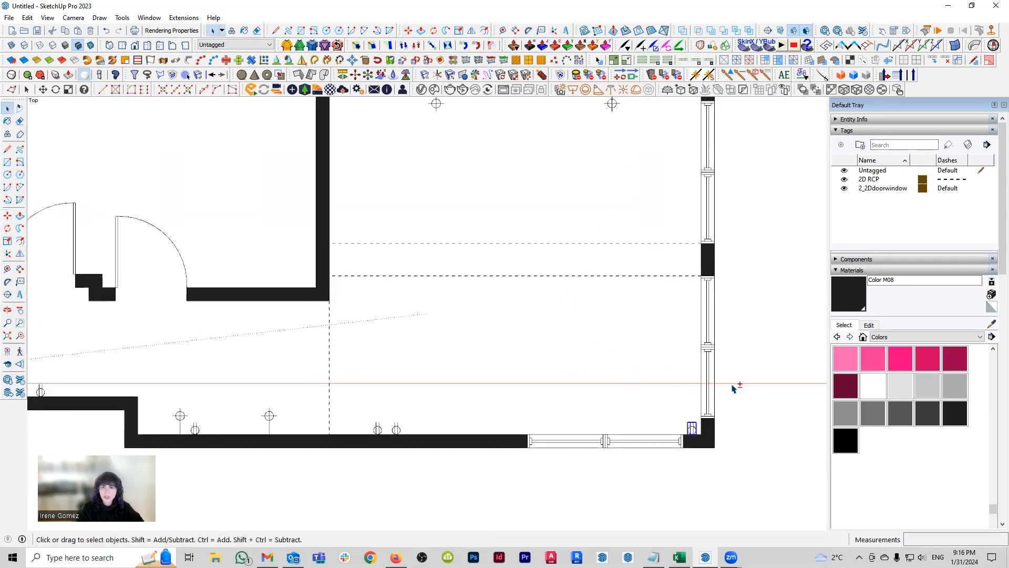
middle_click_drag(706, 427, 586, 447, "shift")
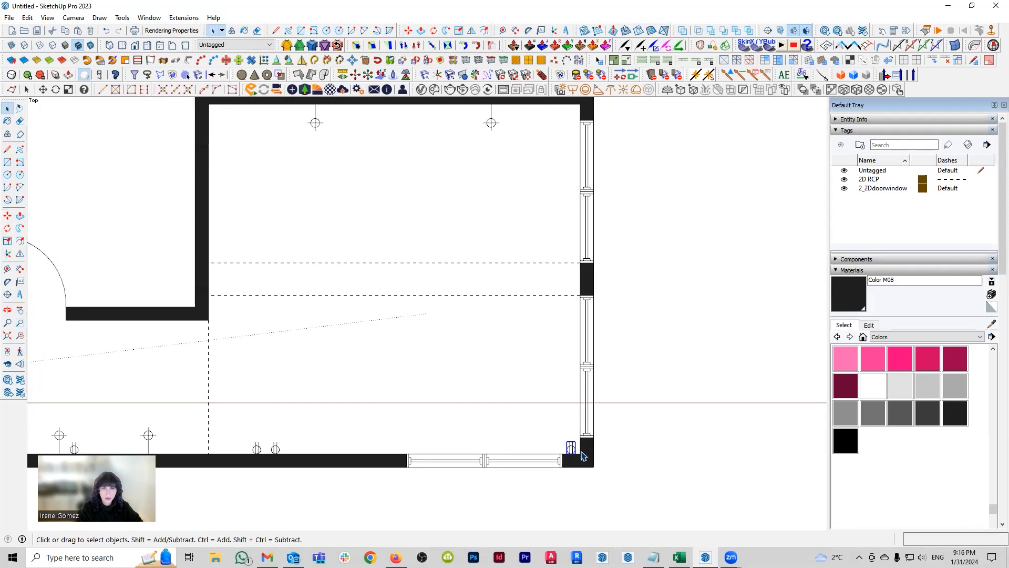
key("q")
scroll(581, 454, "up", 1)
left_click(579, 453)
left_click(523, 454)
key("ctrl")
left_click(583, 500)
Step: Move the rotated receptacle about 10' 6" up the right wall, beside the upper window
key("m")
scroll(591, 483, "down", 1)
left_click(657, 473)
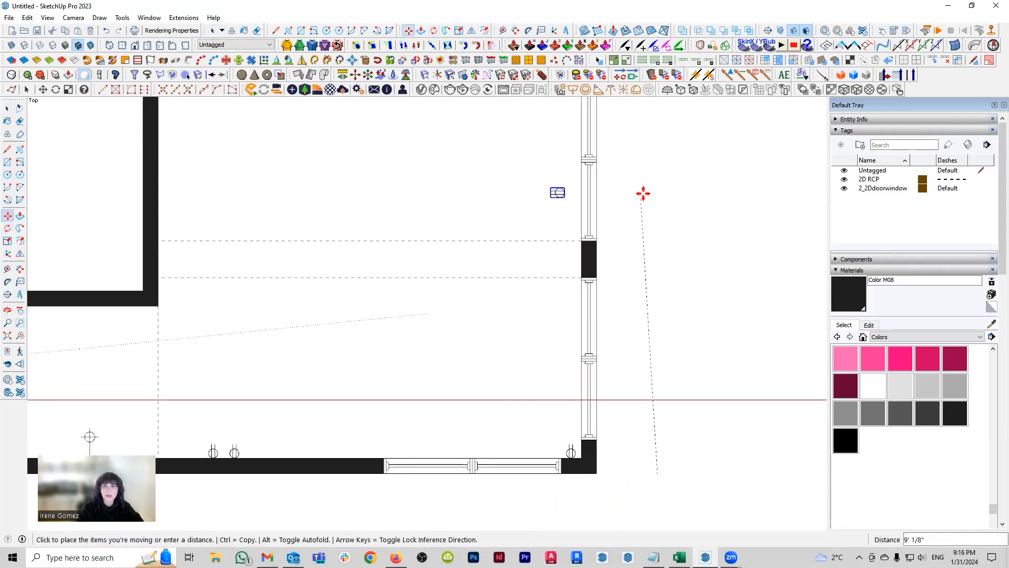
middle_click_drag(643, 227, 637, 291, "shift")
scroll(637, 287, "up", 1)
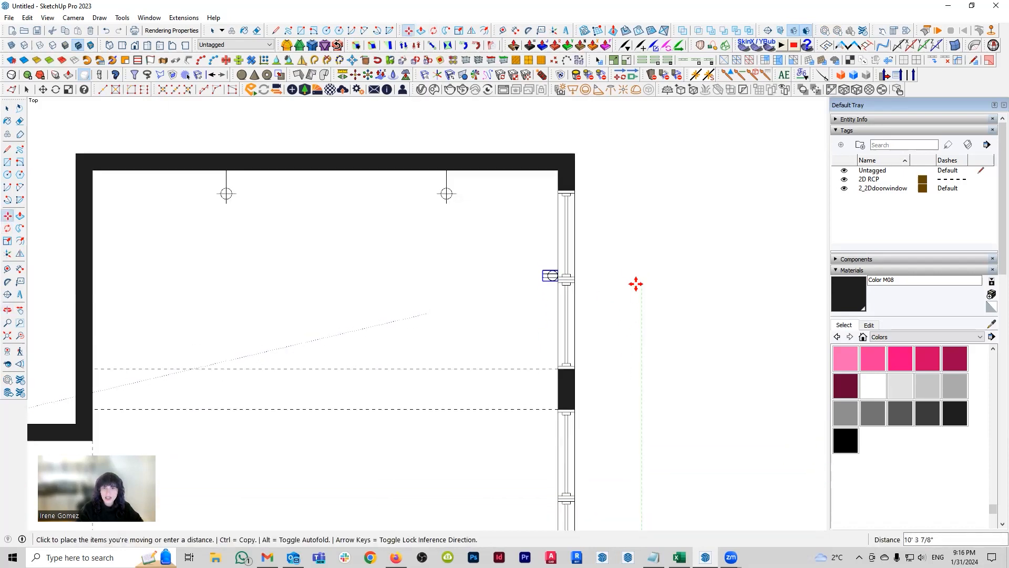
left_click(636, 273)
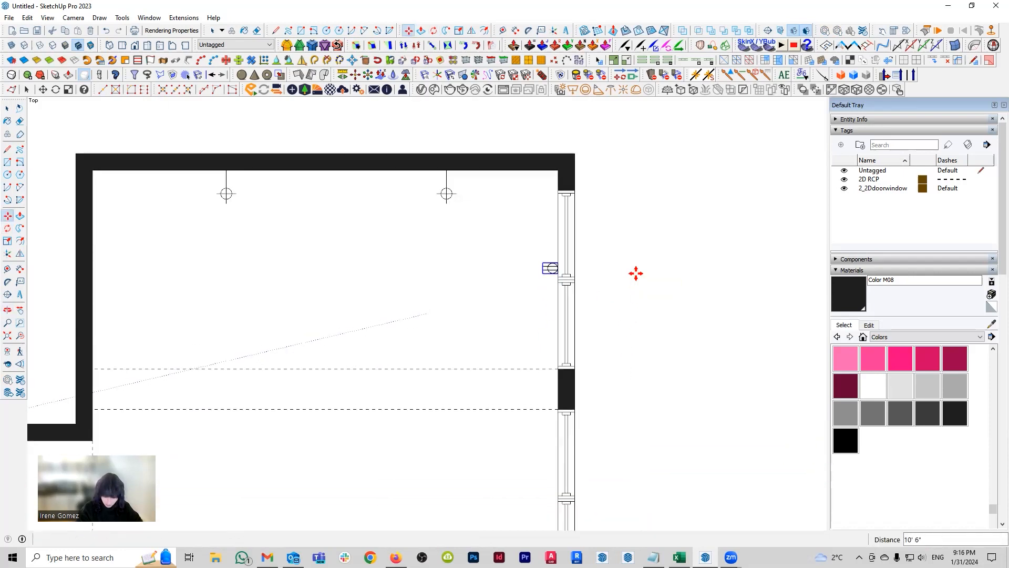
Step: Make a copy of the right-wall receptacle rotated 90 degrees about the room's upper-right inner corner to suit the top wall
key("space")
middle_click_drag(502, 234, 555, 262, "shift")
key("q")
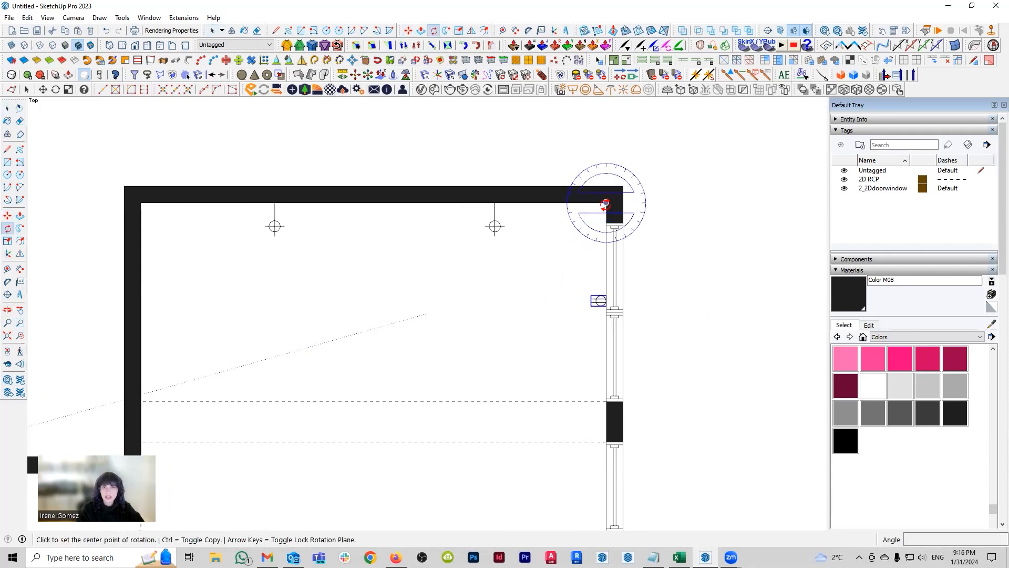
left_click(606, 202)
left_click(605, 212)
left_click(679, 196)
Step: Move the rotated receptacle to just right of the top wall's right sconce, and copy it about 7' 6" left beyond the left sconce
key("m")
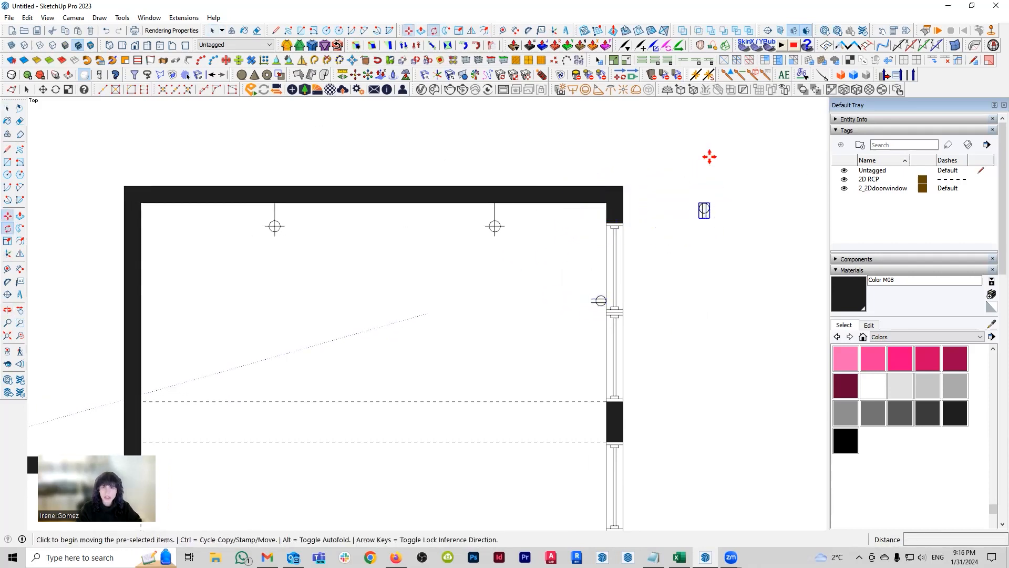
left_click(709, 155)
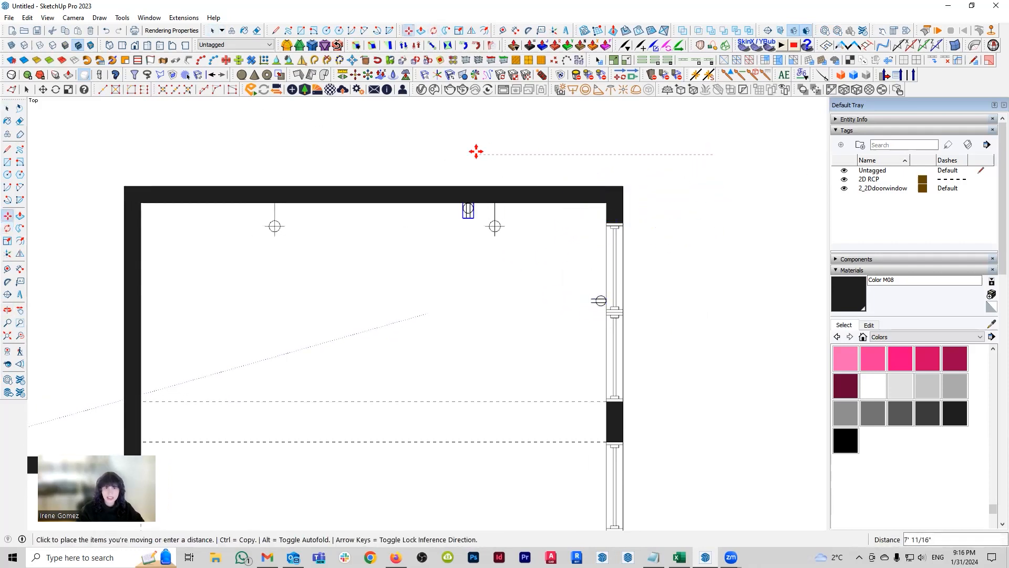
left_click(517, 155)
key("ctrl")
left_click(530, 162)
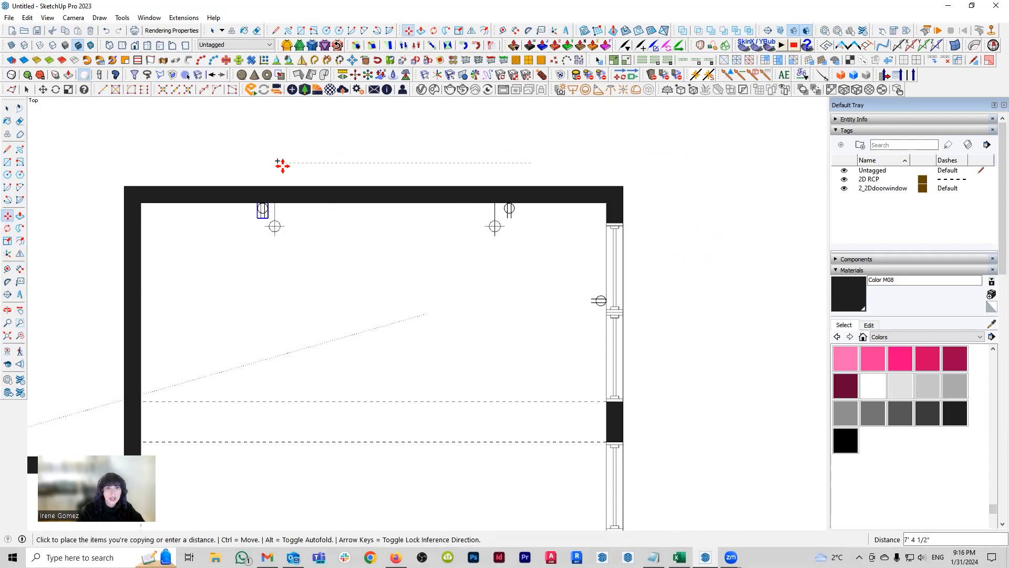
left_click(279, 165)
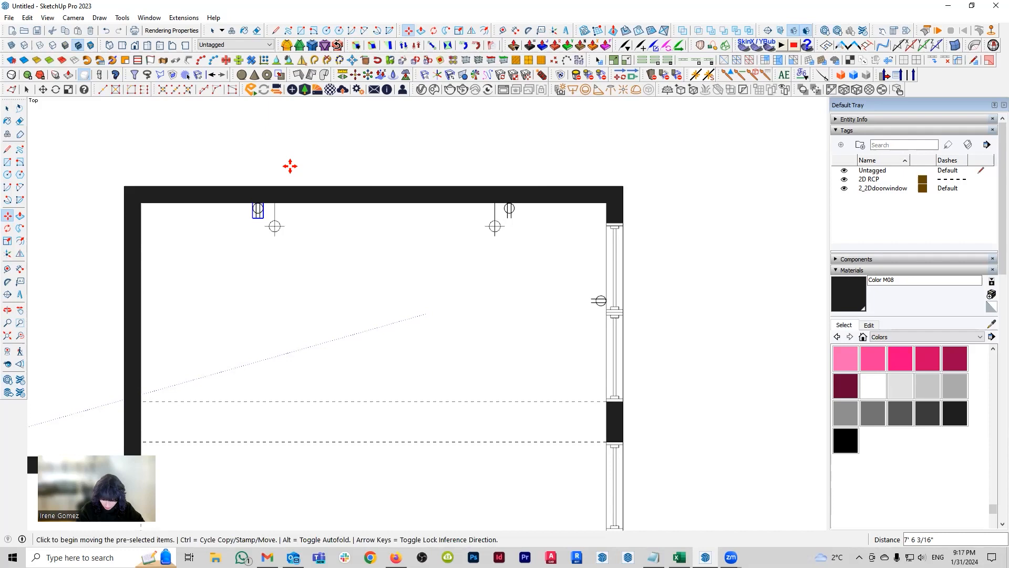
Step: Copy a top-wall receptacle to the hallway's upper wall right of the doors, and shift the copy left to mid-segment
key("space")
scroll(248, 232, "down", 1)
middle_click_drag(248, 231, 552, 214, "shift")
key("m")
left_click(428, 152)
key("ctrl")
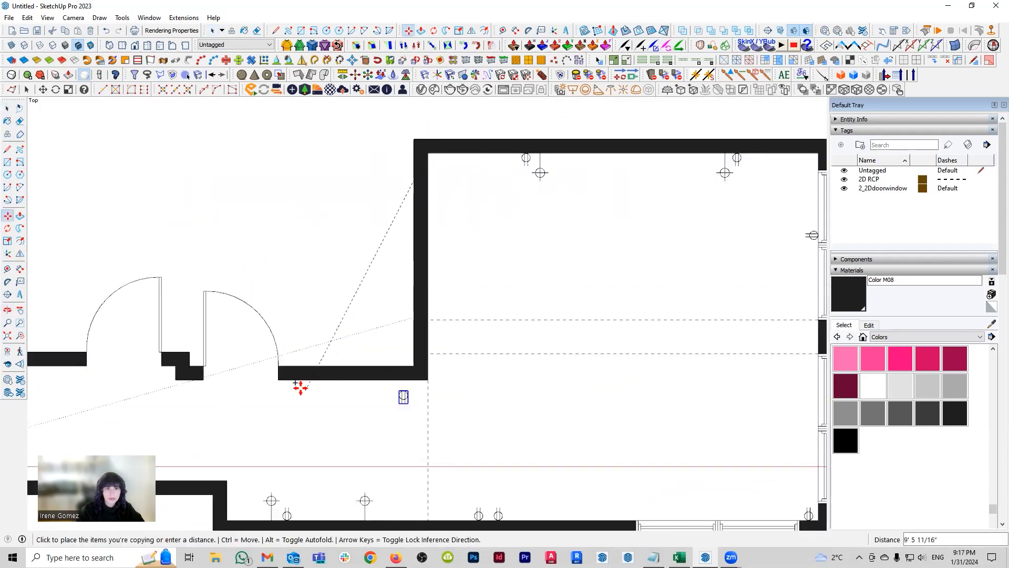
left_click(281, 379)
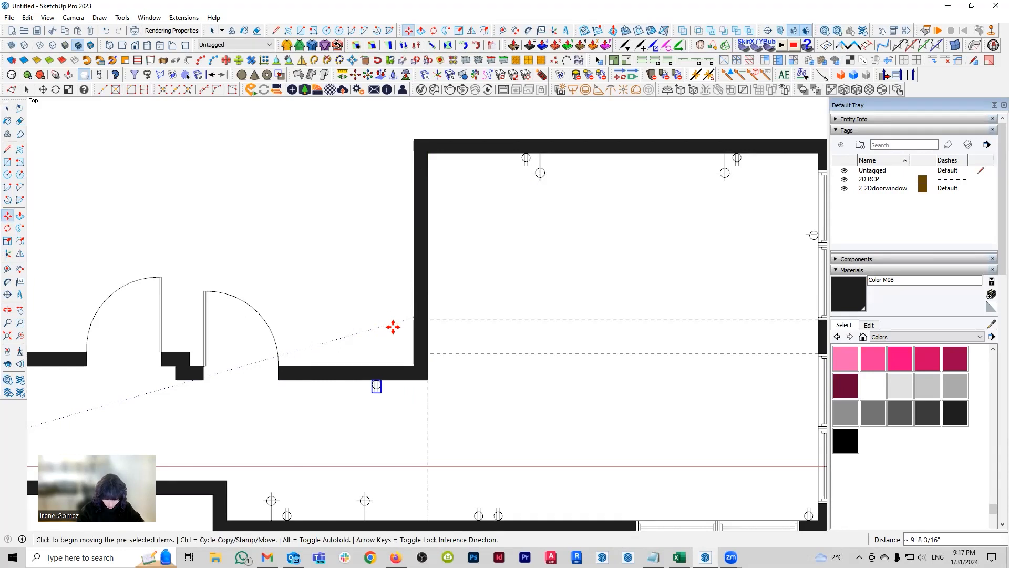
left_click(393, 327)
left_click(371, 327)
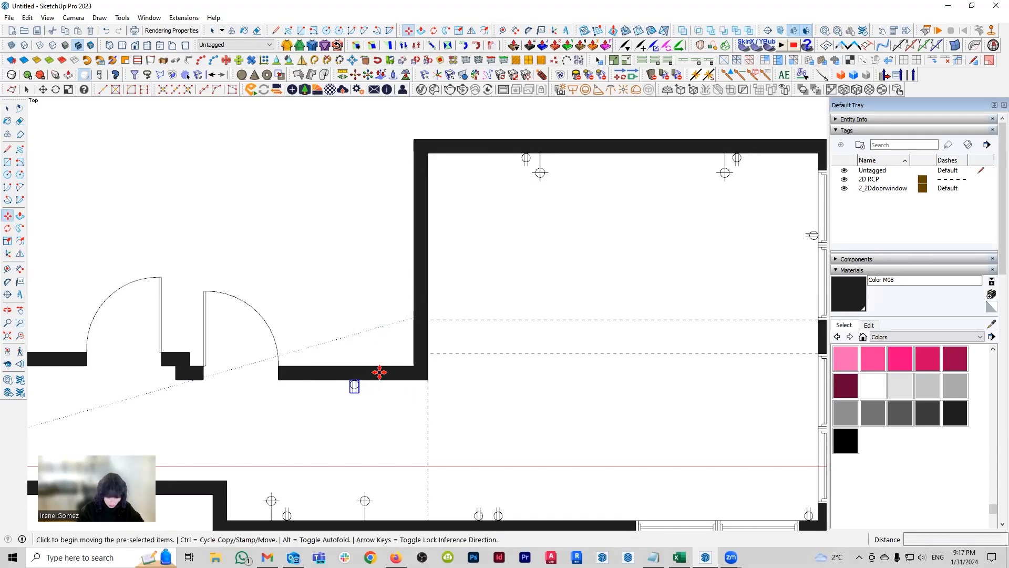
Step: Copy the upper hallway receptacle to the short stepped wall between the two doors, and shift the copy right against it
left_click(427, 379)
key("ctrl")
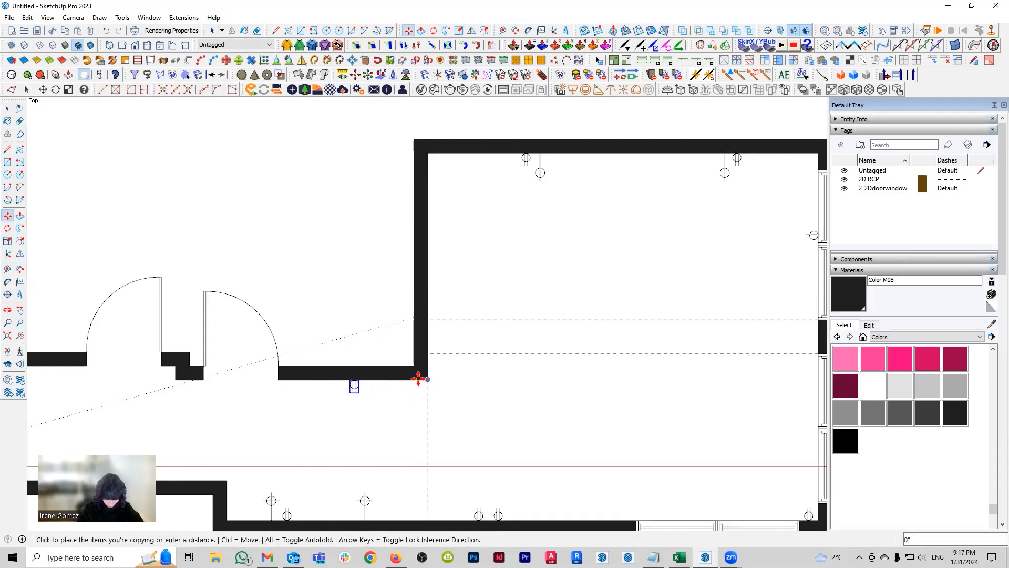
scroll(262, 370, "up", 3)
left_click(351, 341)
left_click(205, 413)
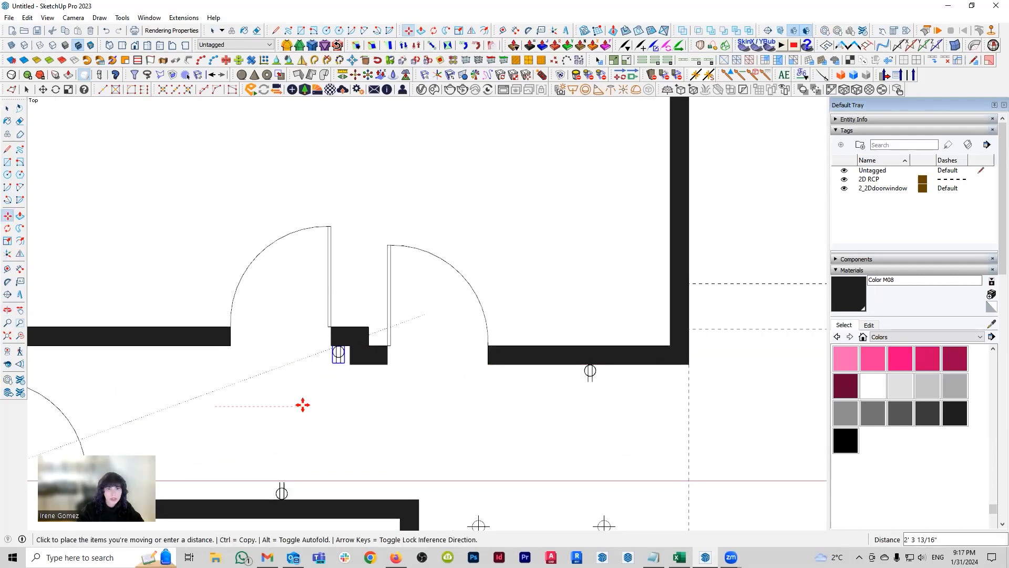
left_click(302, 405)
Step: Move the left of the two upper hallway doors left to lengthen the wall segment between the doors
middle_click_drag(322, 368, 389, 366, "shift")
key("space")
left_click(396, 301)
key("m")
left_click(428, 203)
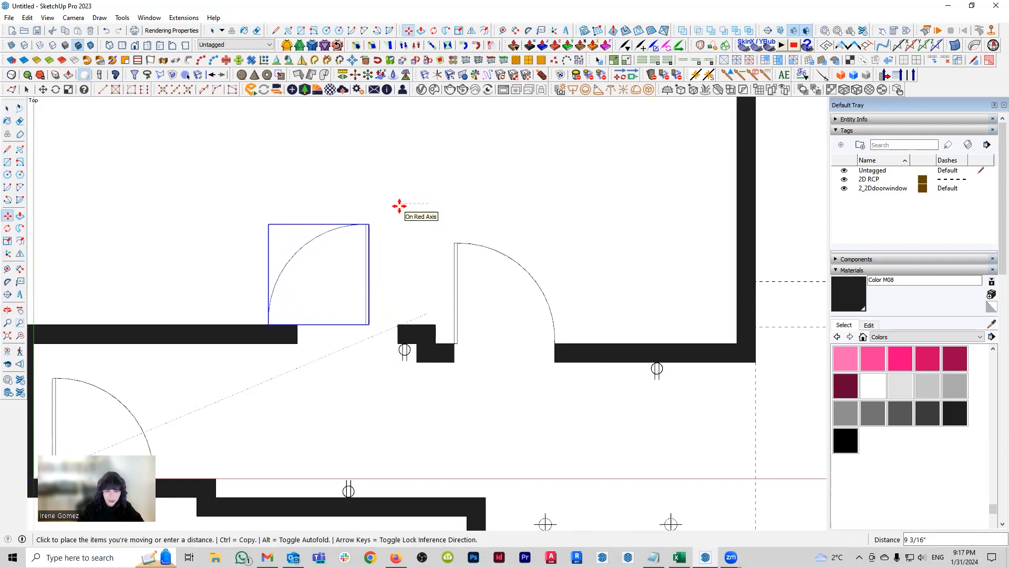
key("Return")
Step: Edit the wall group and move both end edges of the door opening left to line up with the shifted door
key("space")
double_click(407, 337)
left_click_drag(263, 308, 407, 379)
key("m")
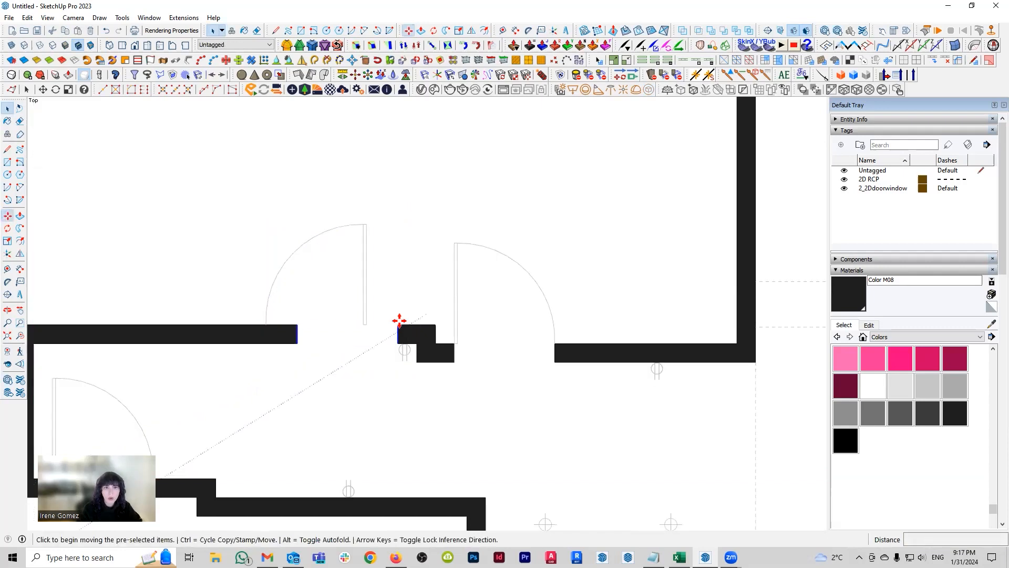
left_click(399, 325)
left_click(367, 324)
Step: Shift the receptacle between the two upper hallway doors slightly left on its widened wall segment
key("space")
left_click(407, 353)
left_click(405, 349)
key("m")
left_click(418, 385)
left_click(408, 383)
key("space")
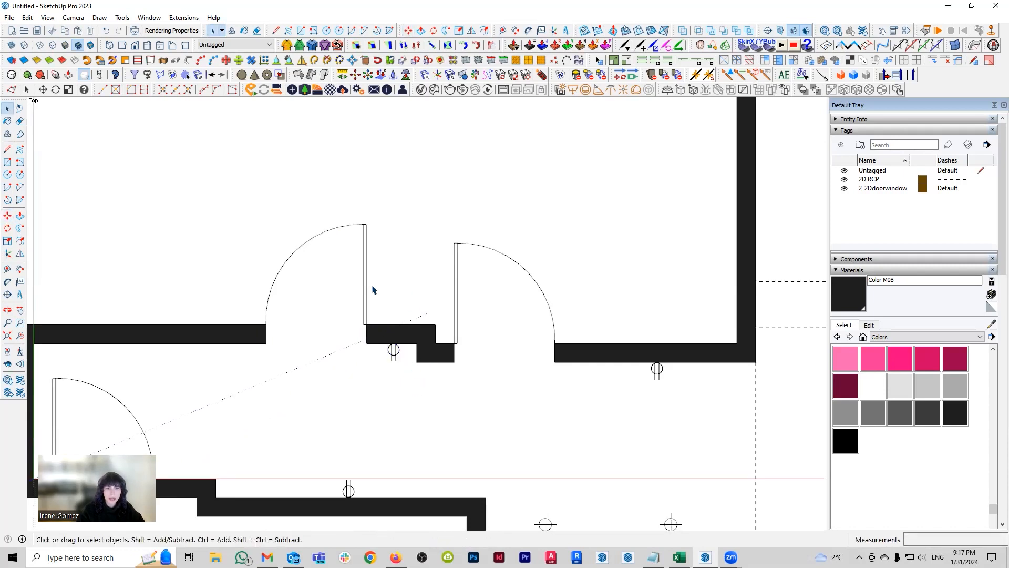
Step: Delete the imported sheet of electrical symbols beside the floor plan
scroll(357, 284, "down", 3)
scroll(356, 284, "down", 2)
scroll(325, 309, "down", 1)
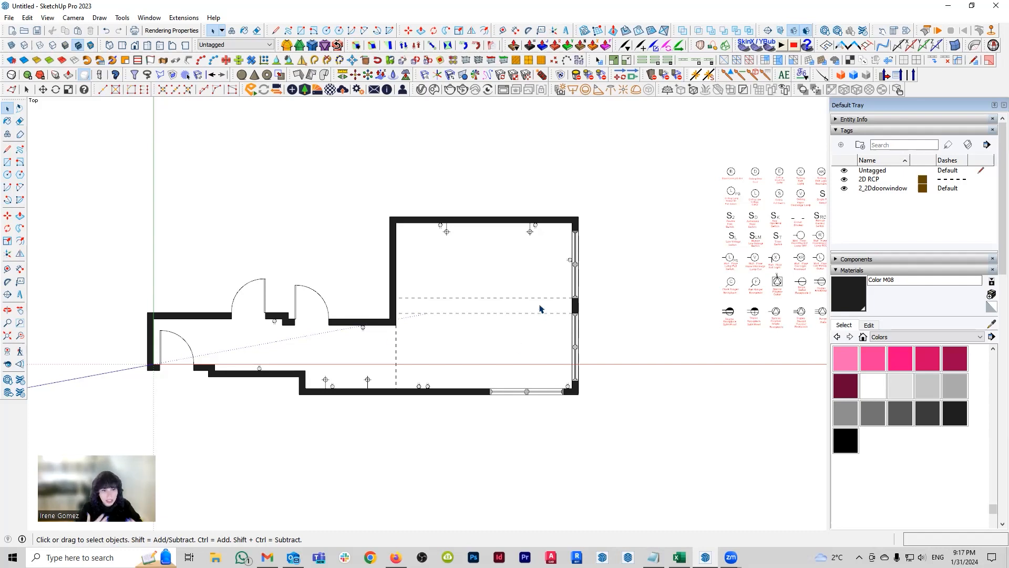
left_click(772, 264)
key("Delete")
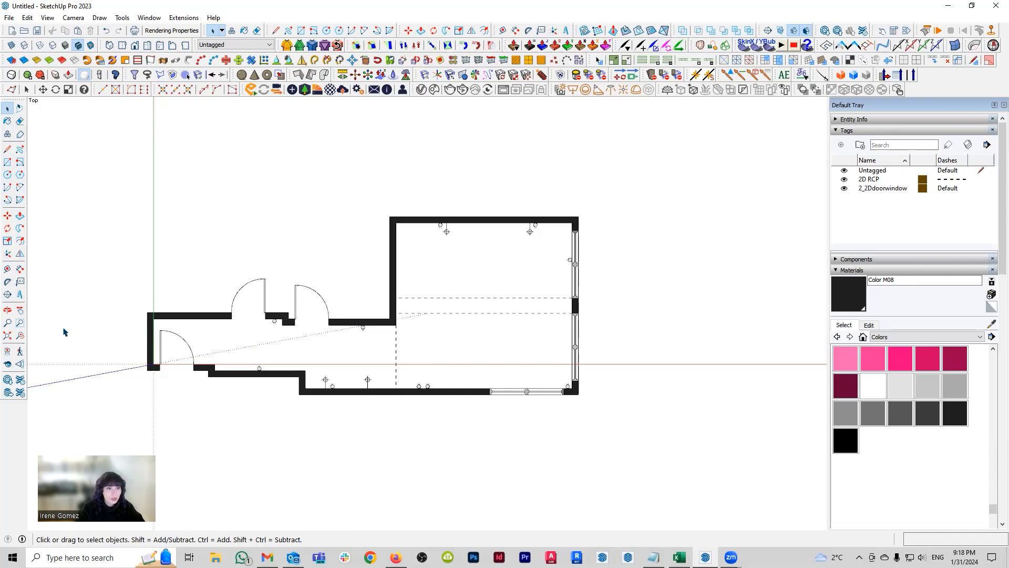
Step: Search the 3D Warehouse models for "2d queen bed" and browse the results
left_click(8, 379)
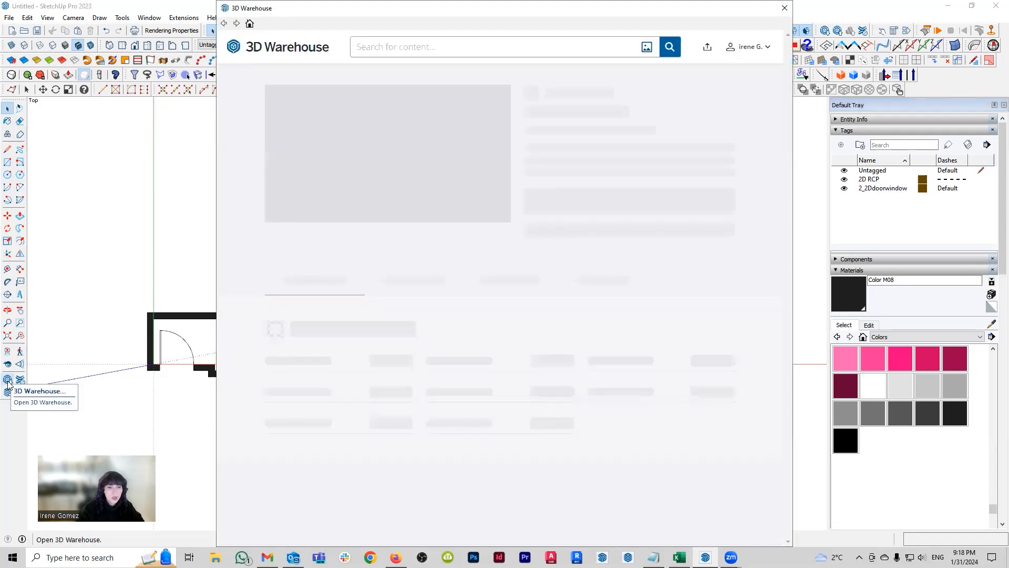
left_click(407, 48)
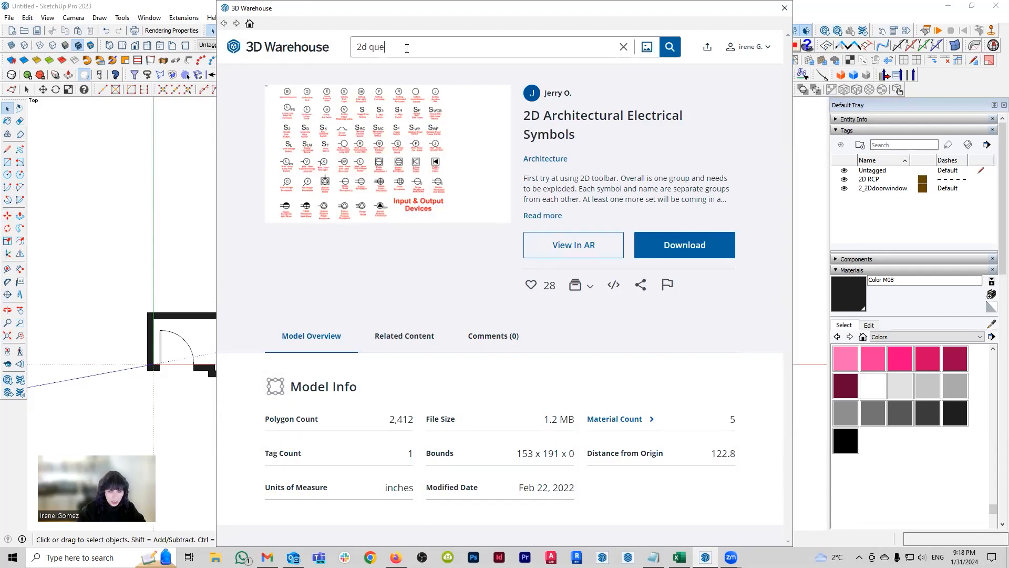
type("2d queen bed")
key("Return")
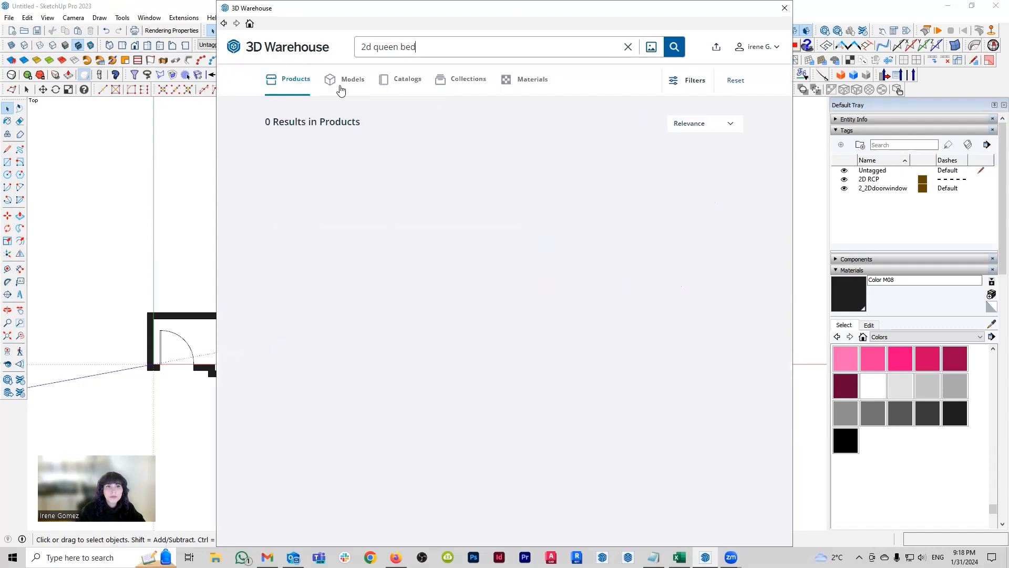
left_click(348, 87)
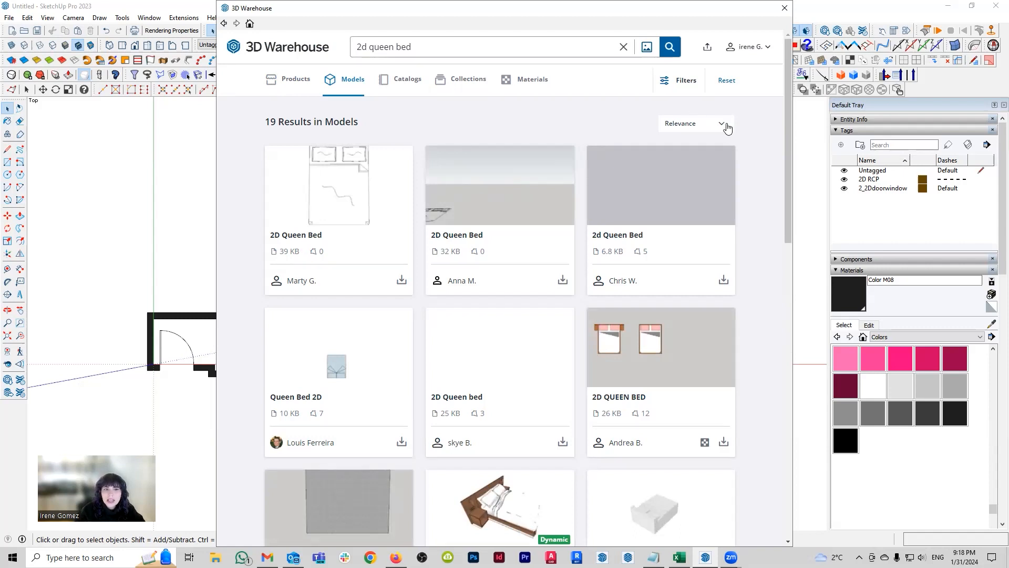
scroll(572, 131, "down", 8)
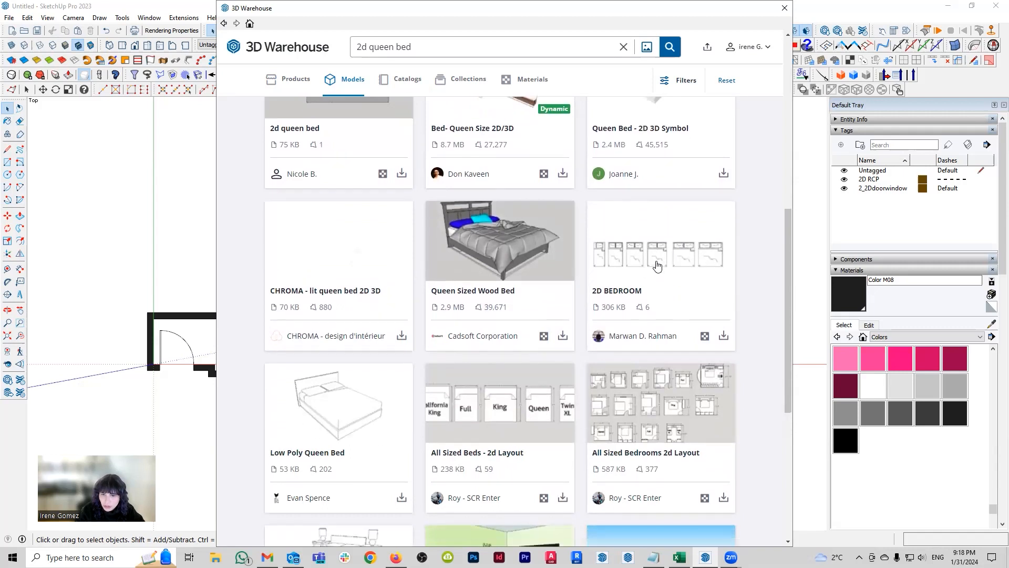
scroll(656, 264, "down", 5)
scroll(655, 255, "up", 13)
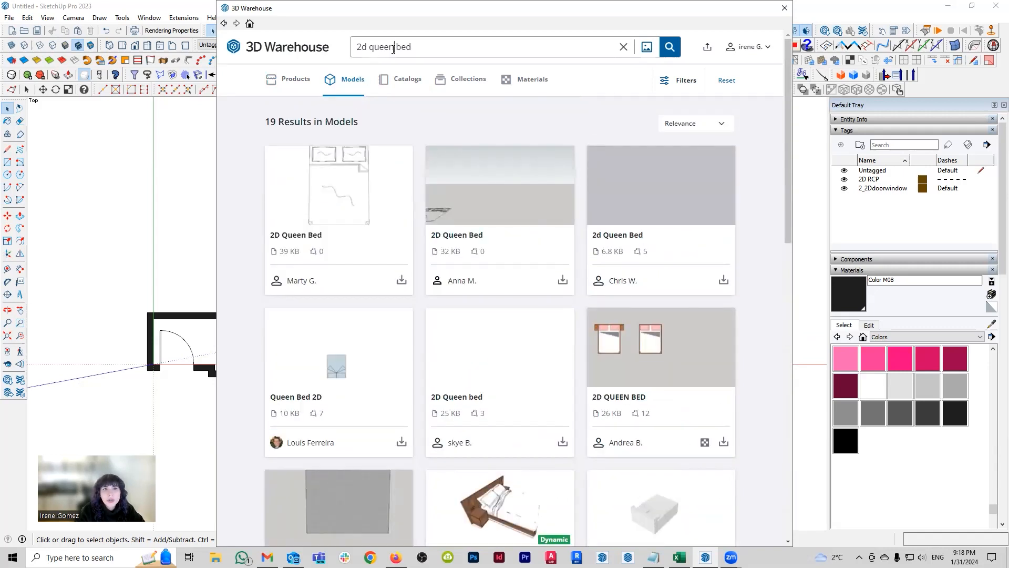
Step: Search the 3D Warehouse models for "2d bed" and open the 2D Symbols - Bedroom model
key("Return")
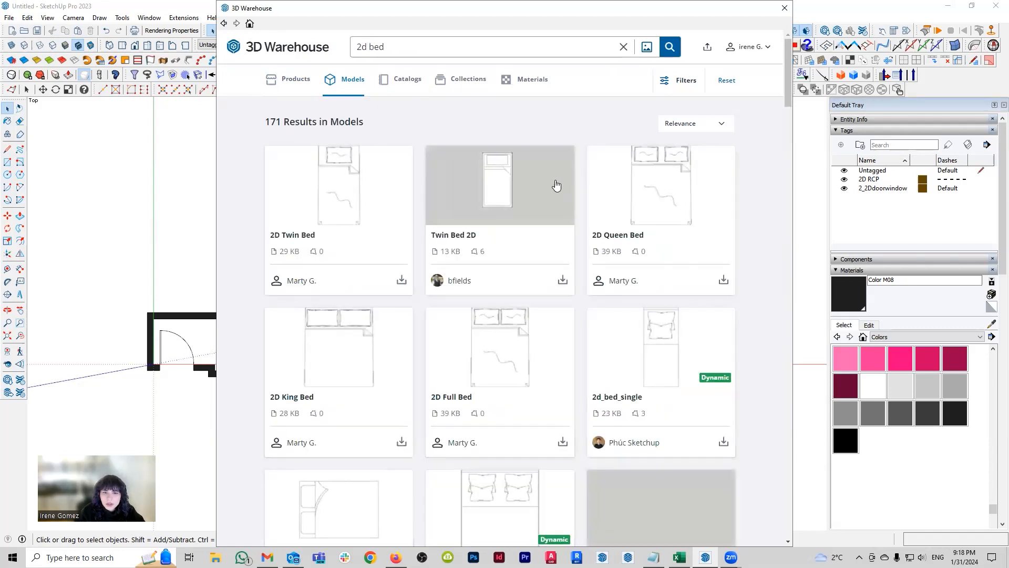
scroll(556, 185, "down", 10)
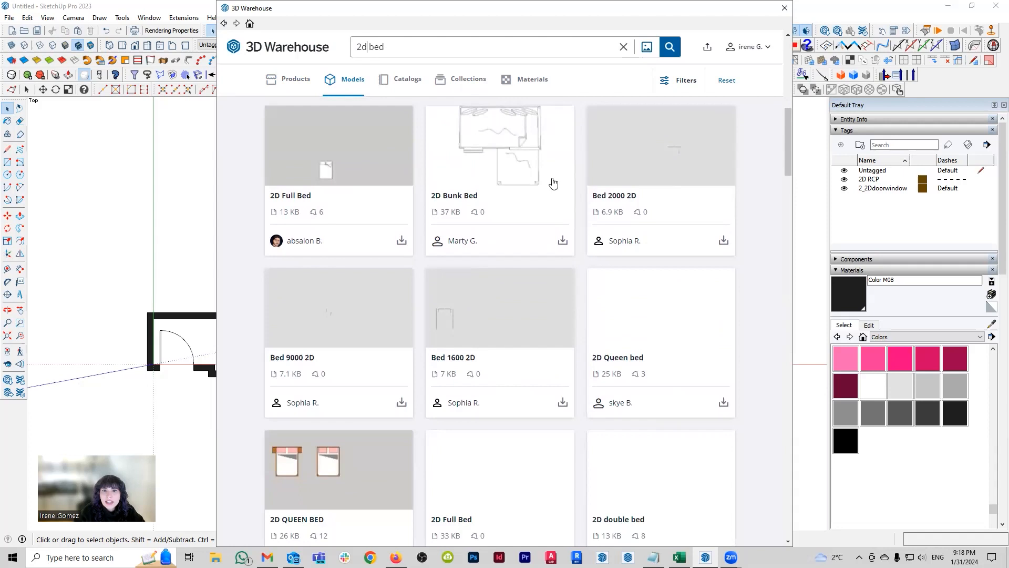
scroll(553, 183, "down", 10)
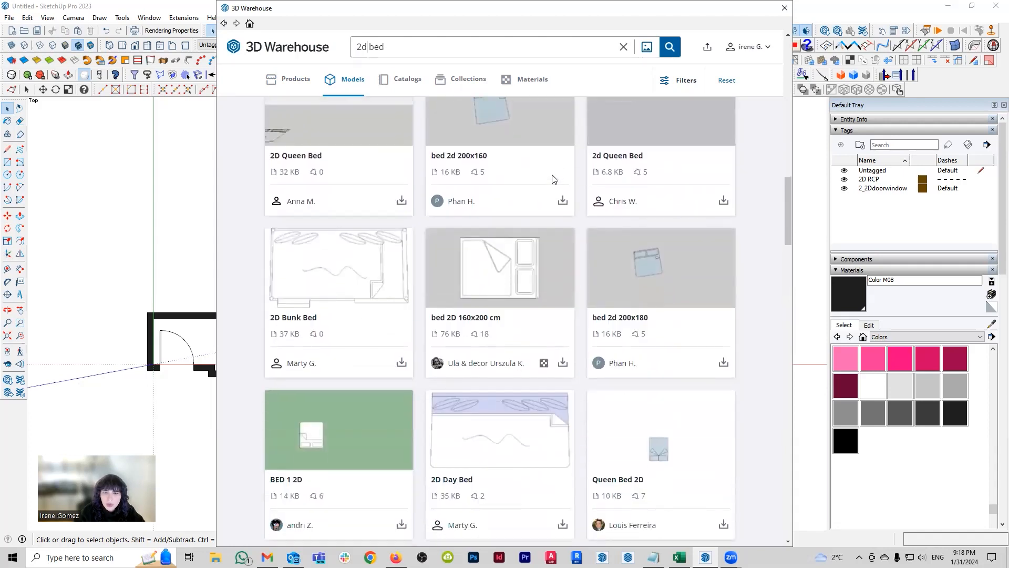
scroll(553, 178, "down", 10)
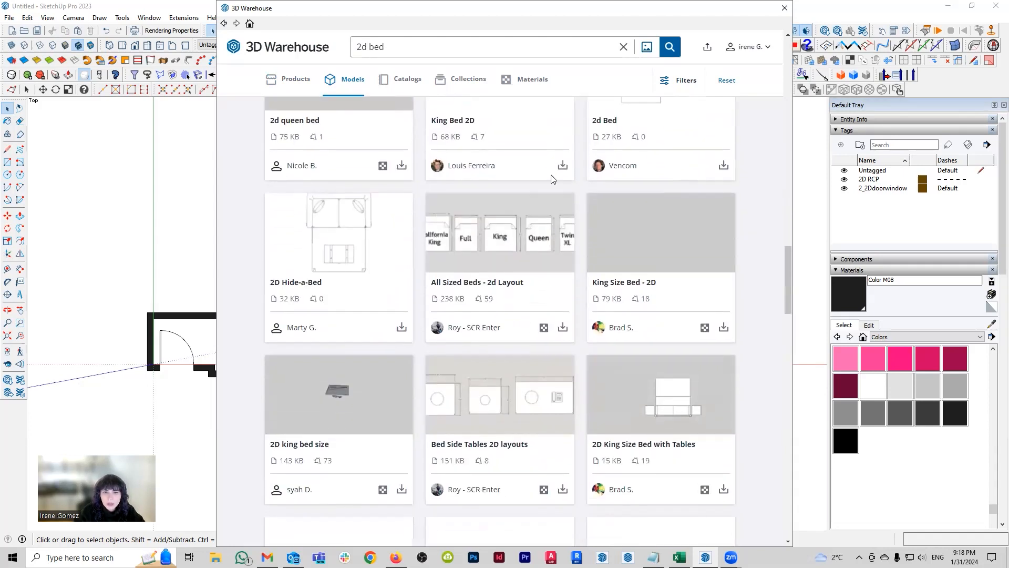
scroll(553, 179, "down", 9)
scroll(503, 231, "down", 10)
scroll(503, 231, "down", 3)
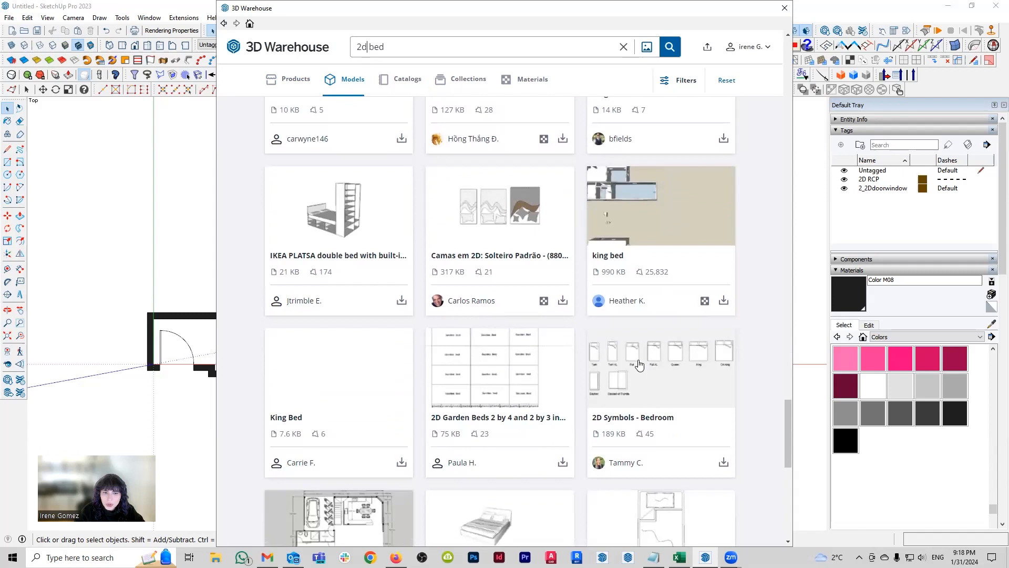
scroll(657, 341, "down", 1)
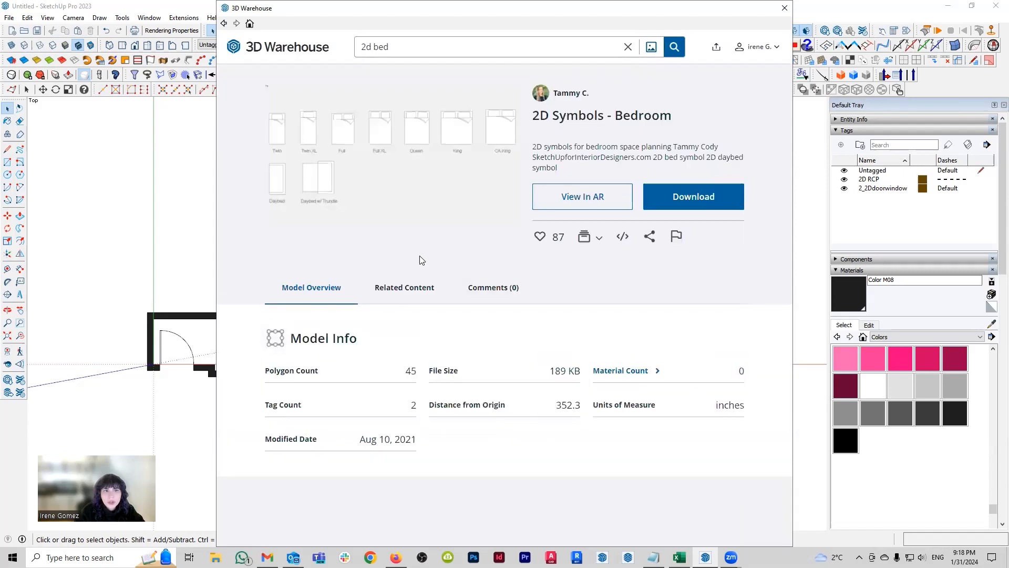
Step: Load the 2D Symbols - Bedroom model directly into the drawing and place it to the right of the floor plan
left_click(683, 198)
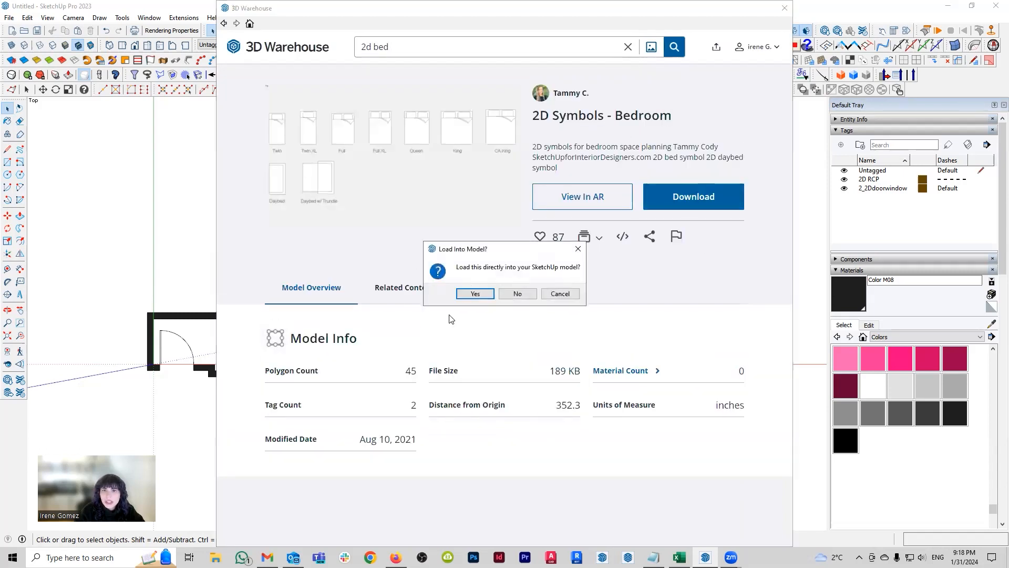
left_click(475, 293)
middle_click_drag(637, 344, 393, 386, "shift")
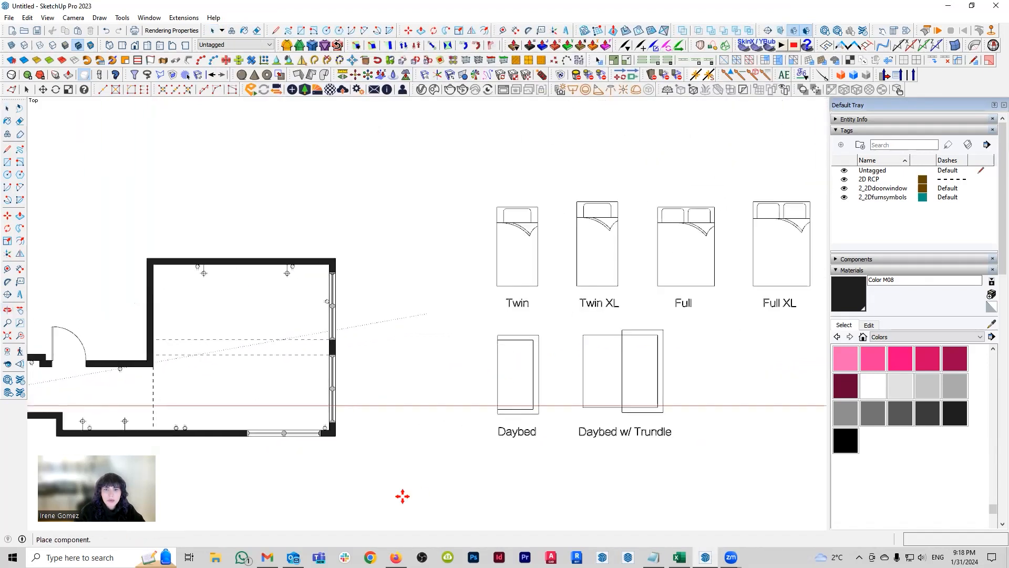
left_click(471, 424)
key("space")
left_click(577, 442)
middle_click_drag(577, 442, 329, 379, "shift")
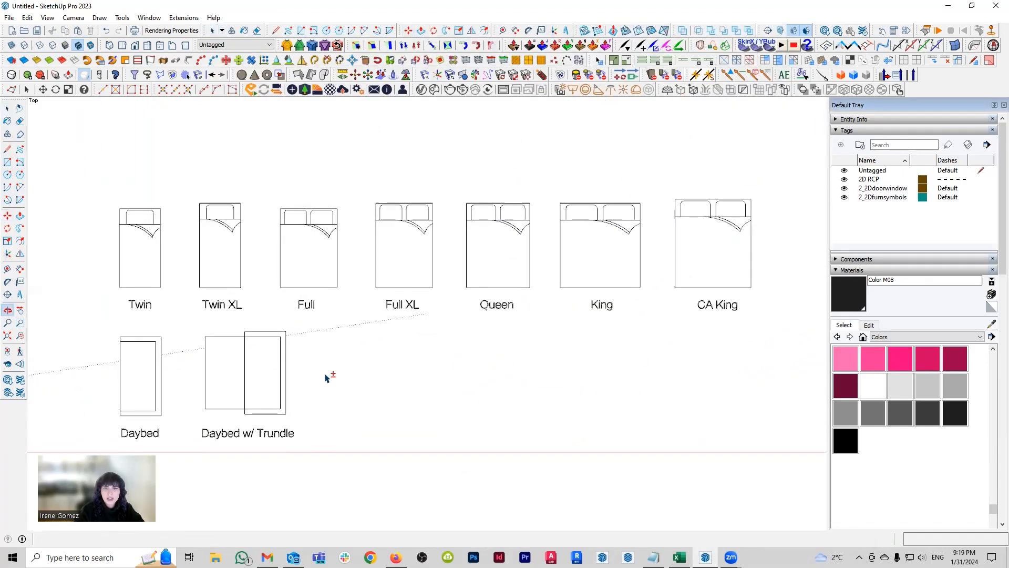
Step: Copy the Queen bed symbol from the imported bed sheet into the bedroom and delete the sheet
double_click(518, 286)
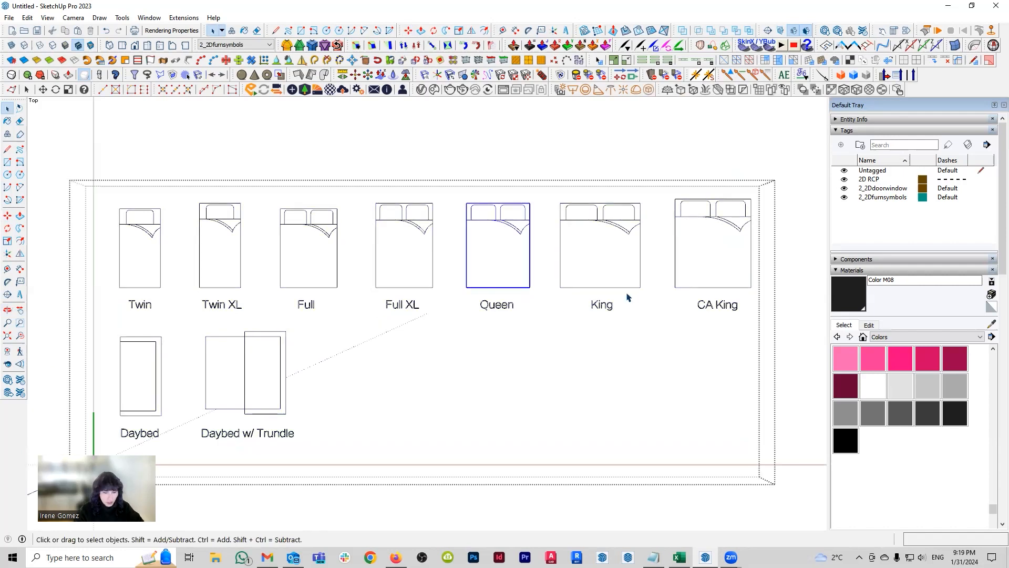
key("Escape")
middle_click_drag(346, 338, 752, 289, "shift")
key("ctrl+v")
left_click(241, 374)
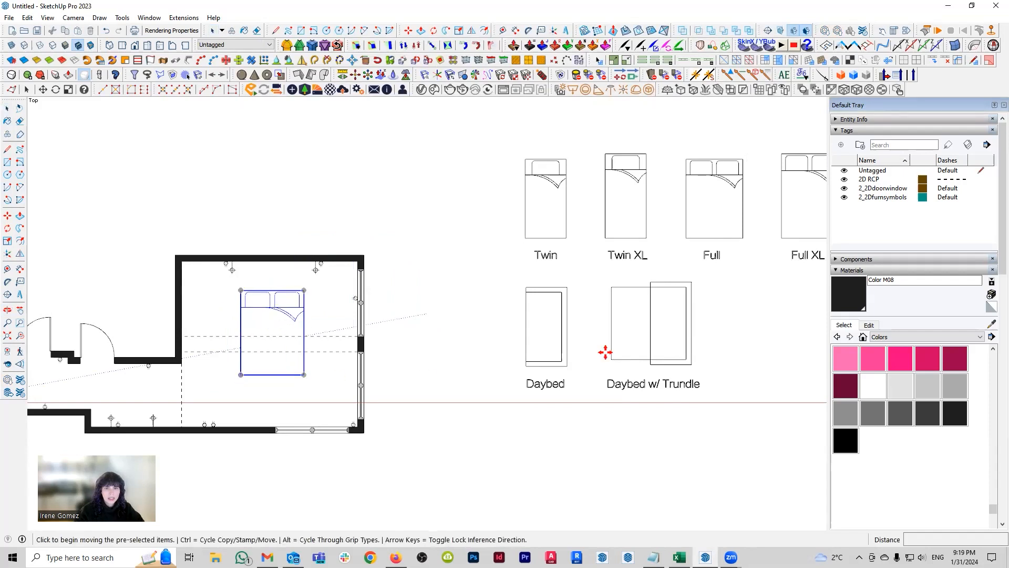
key("space")
left_click(701, 390)
key("Delete")
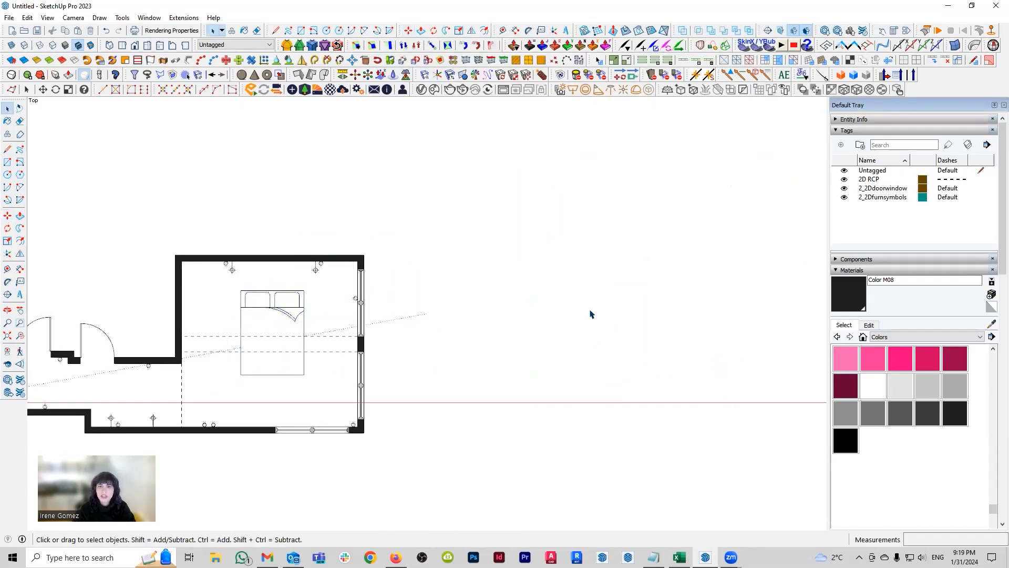
Step: Move the queen bed straight up so its headboard sits against the bedroom's upper wall between the two sconces
scroll(226, 310, "up", 2)
middle_click_drag(279, 306, 398, 300, "shift")
scroll(400, 301, "up", 1)
left_click(400, 301)
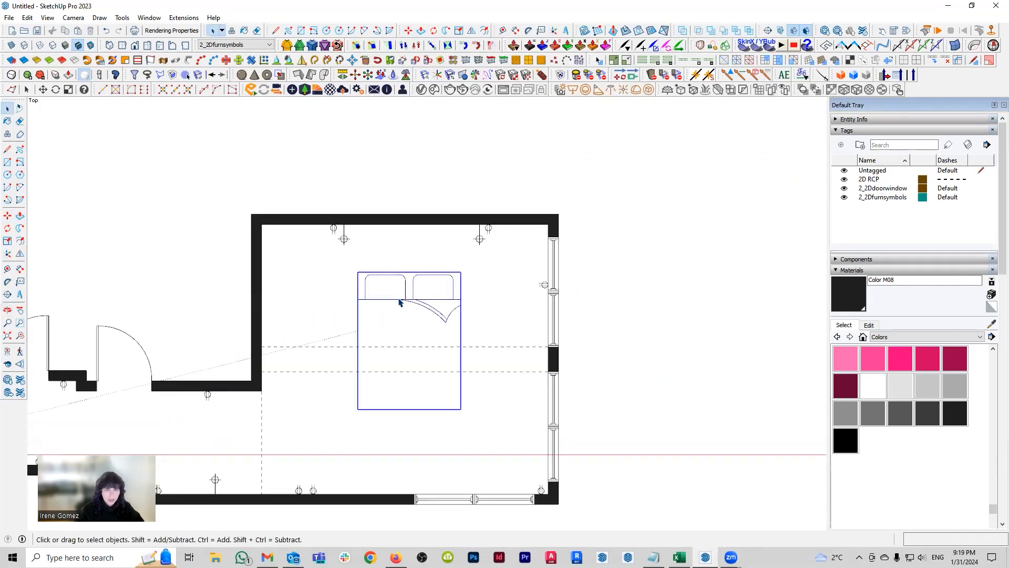
key("m")
left_click(409, 272)
left_click(409, 225)
key("space")
left_click(477, 275)
scroll(468, 252, "down", 3)
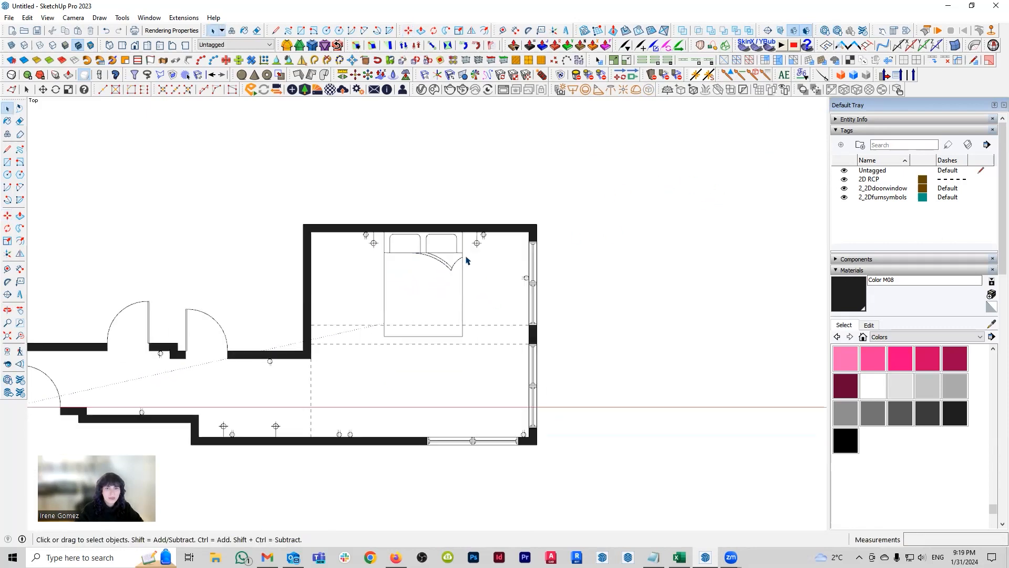
middle_click_drag(342, 308, 476, 299, "shift")
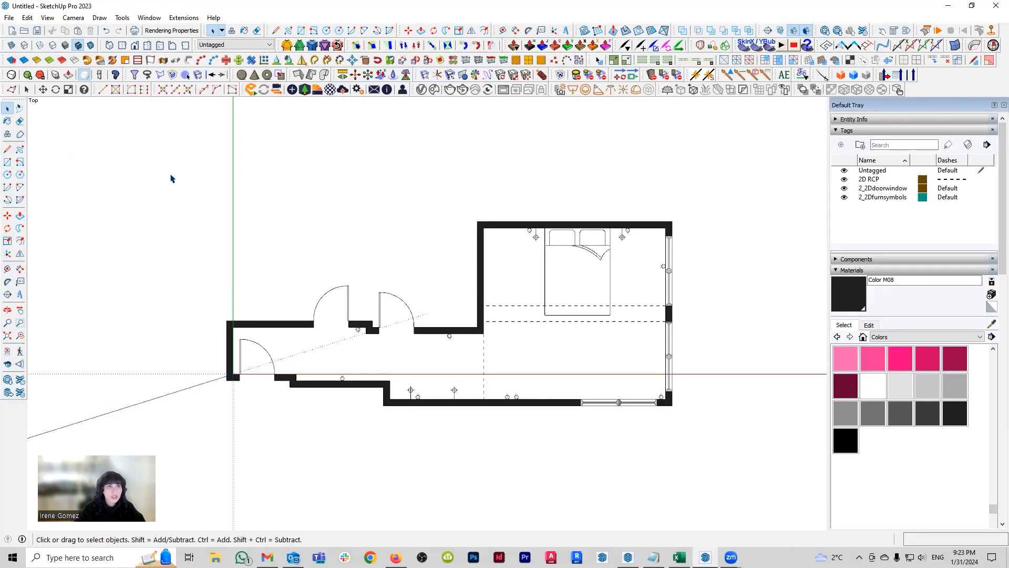
Step: Save the model to the Desktop as 2D PLAN
left_click(9, 17)
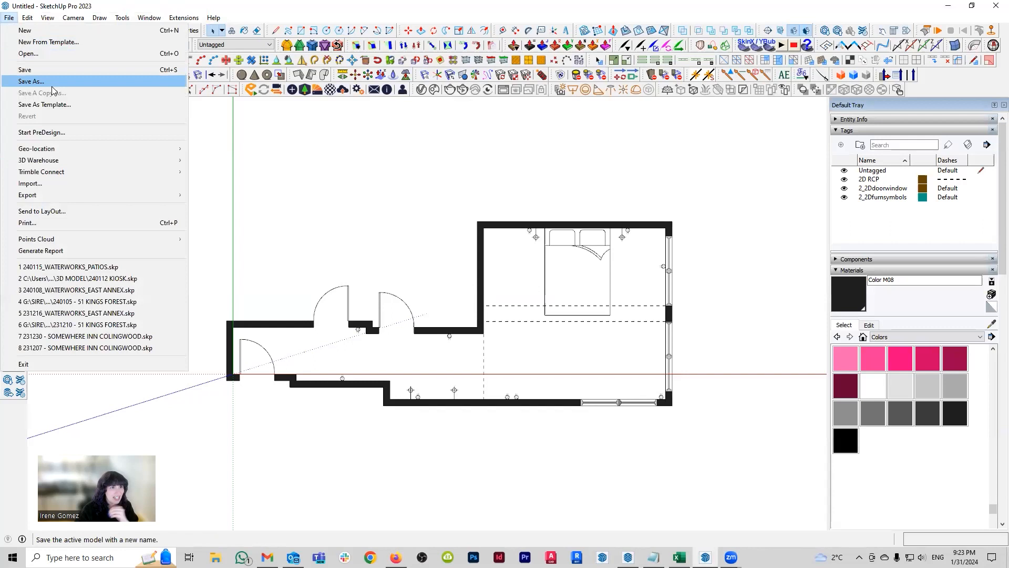
left_click(51, 83)
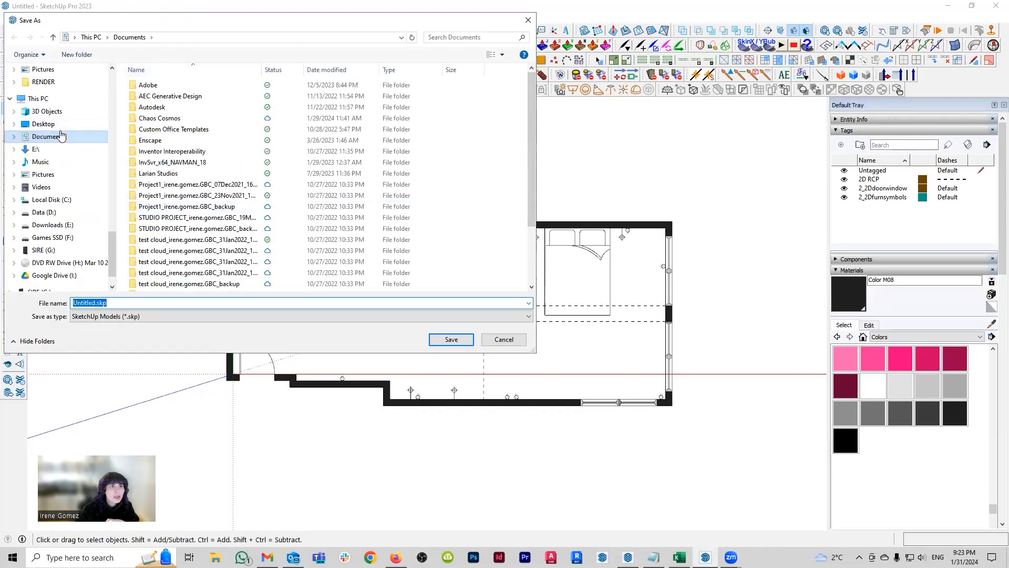
left_click(53, 125)
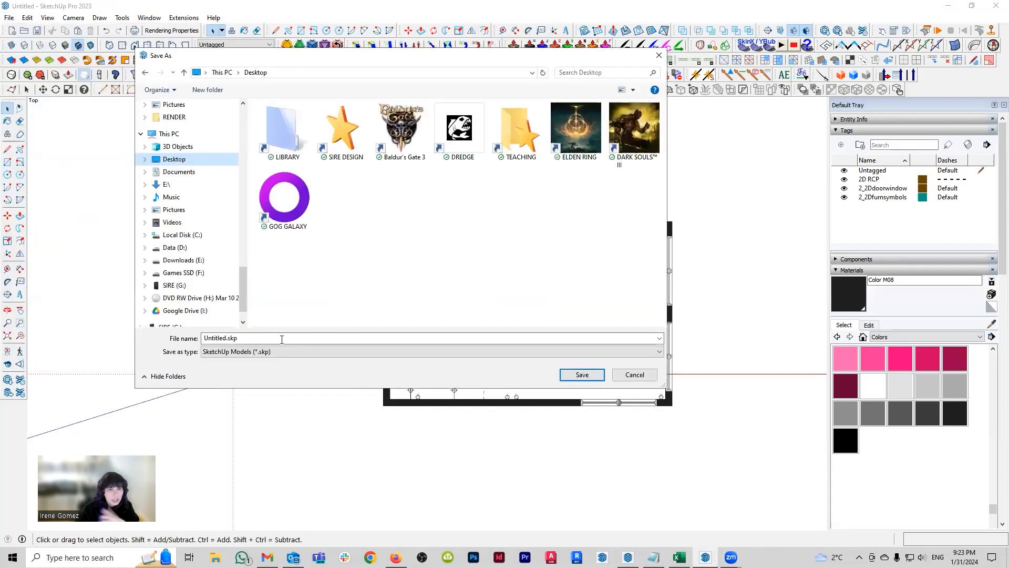
left_click(281, 339)
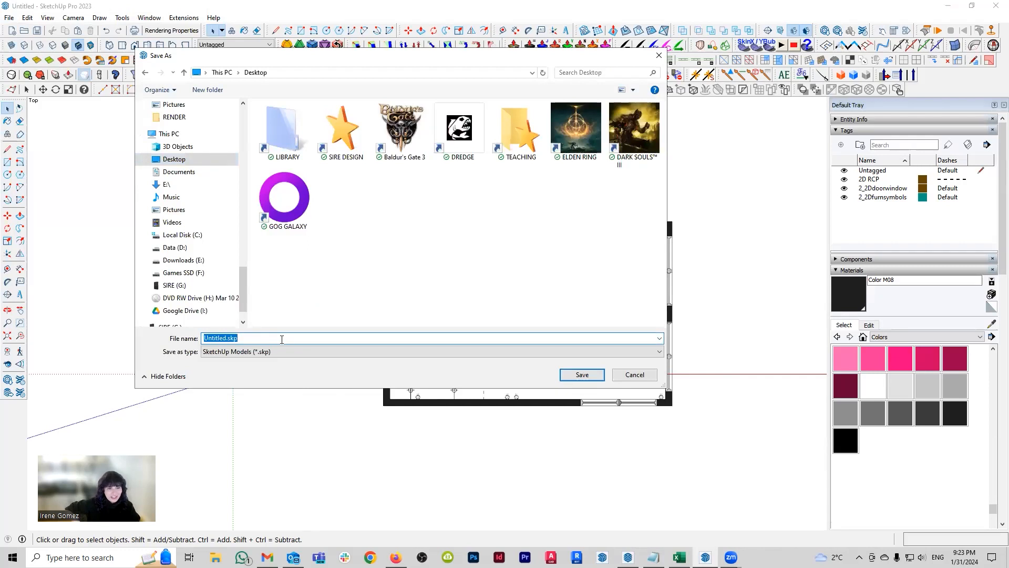
key("Caps_Lock")
type("2d")
key("BackSpace")
key("Caps_Lock")
type("D PLAN")
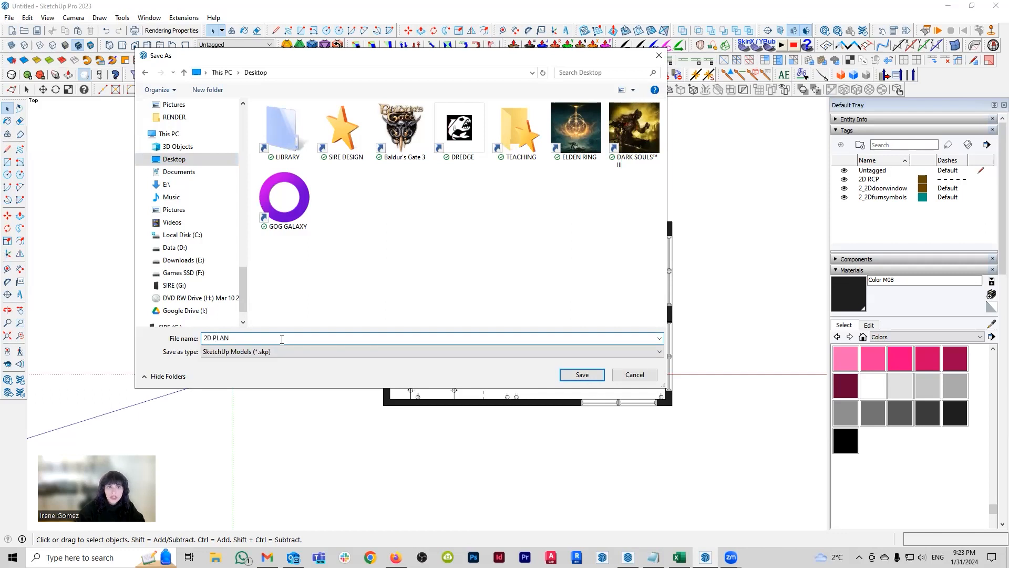
key("Return")
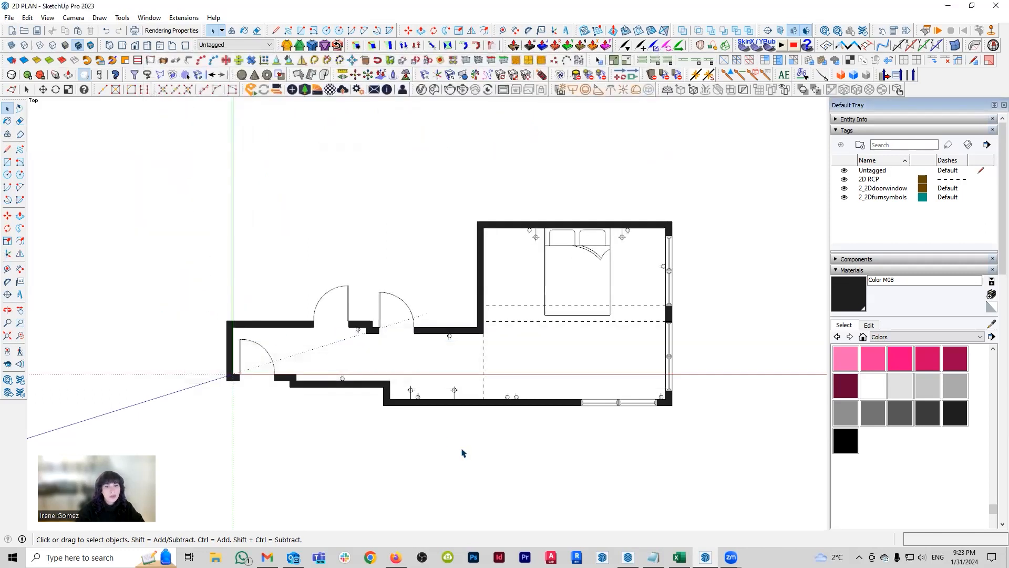
Step: Switch to LayOut, insert 2D PLAN.skp from the Desktop on the FLOOR PLAN page, and shift the viewport slightly up and left
left_click(628, 558)
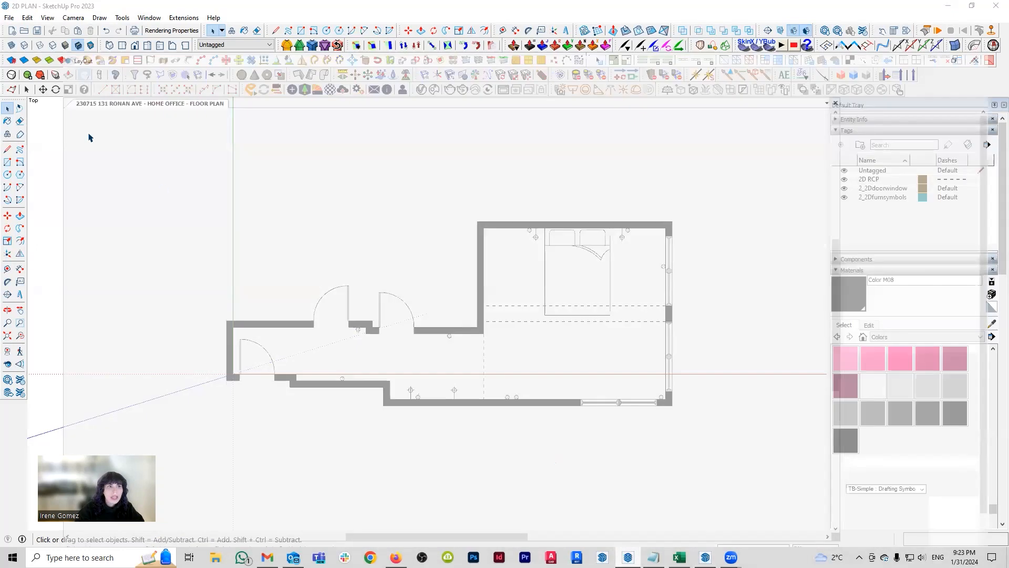
left_click(8, 20)
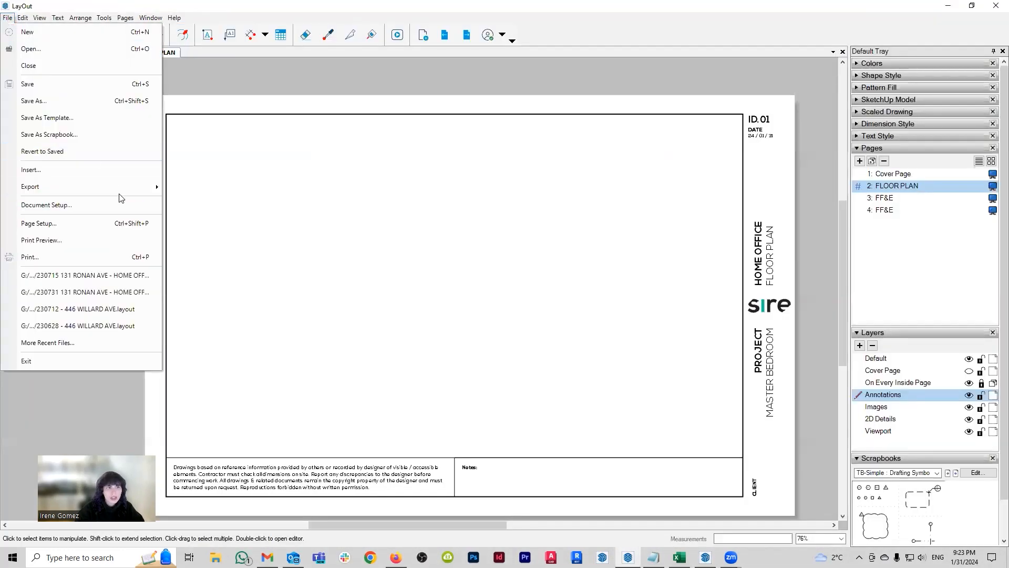
left_click(108, 175)
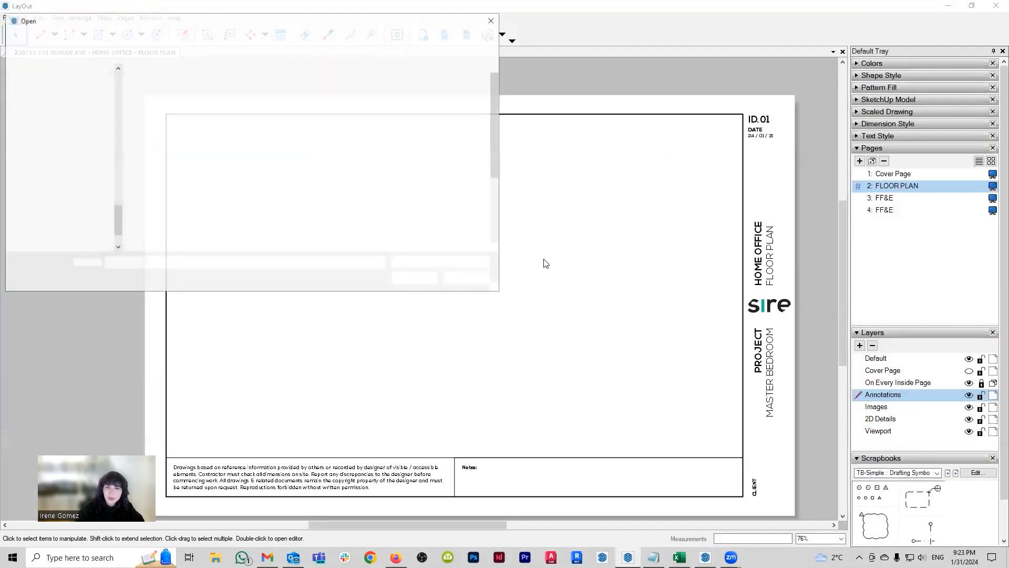
left_click(69, 99)
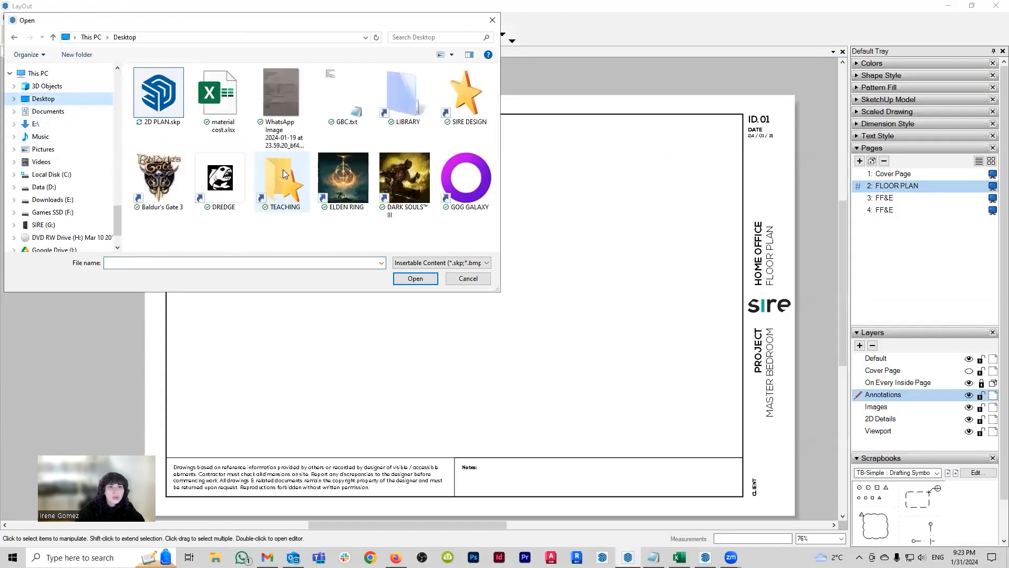
double_click(155, 92)
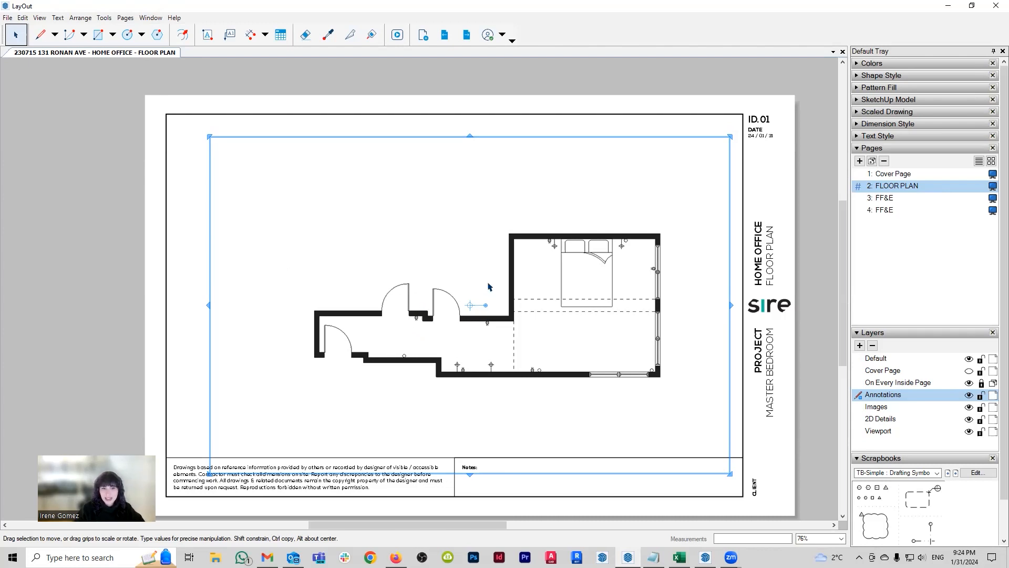
mouse_move(517, 277)
left_mouse_down()
mouse_move(476, 271)
mouse_move(503, 283)
mouse_move(501, 268)
left_mouse_up()
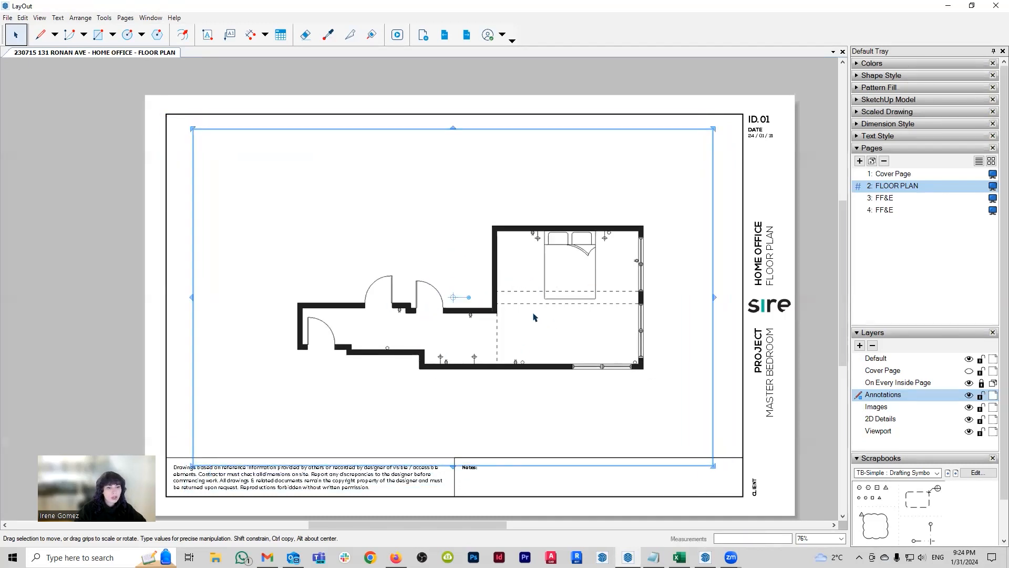
Step: Try the floor plan viewport at the 1/4" = 1'-0" and 1/2" = 1'-0" scales
right_click(492, 266)
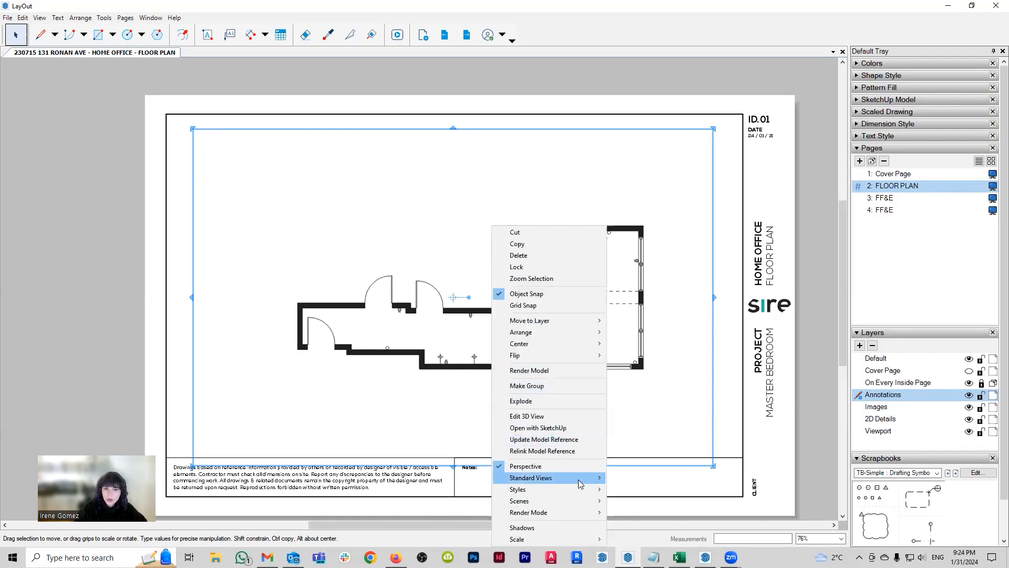
mouse_move(597, 539)
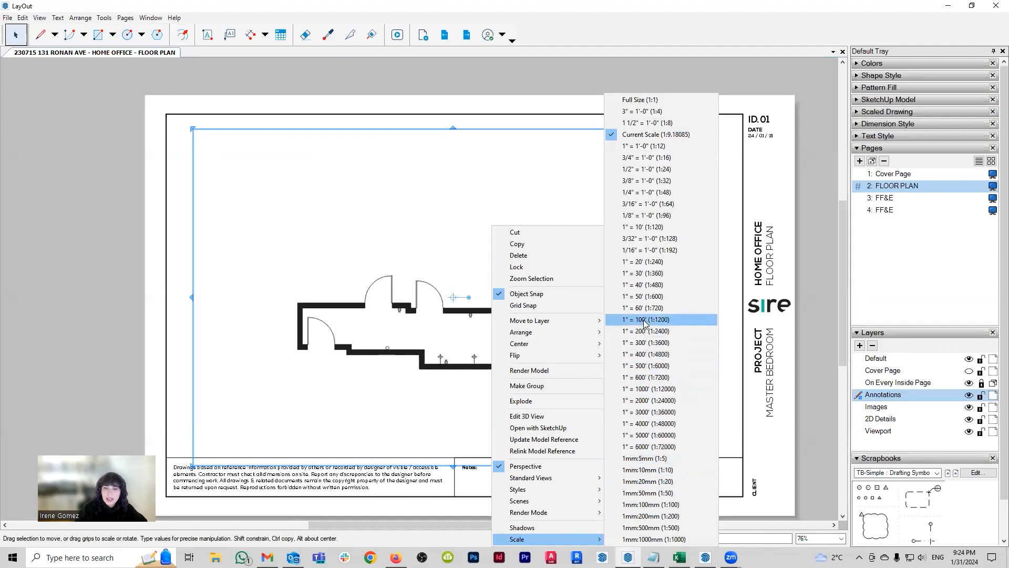
left_click(643, 193)
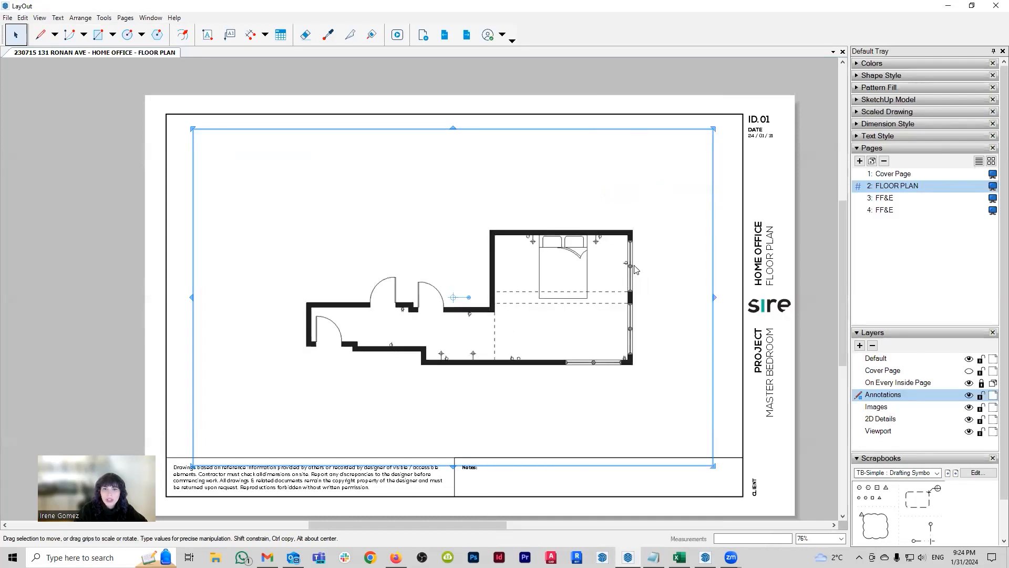
right_click(626, 237)
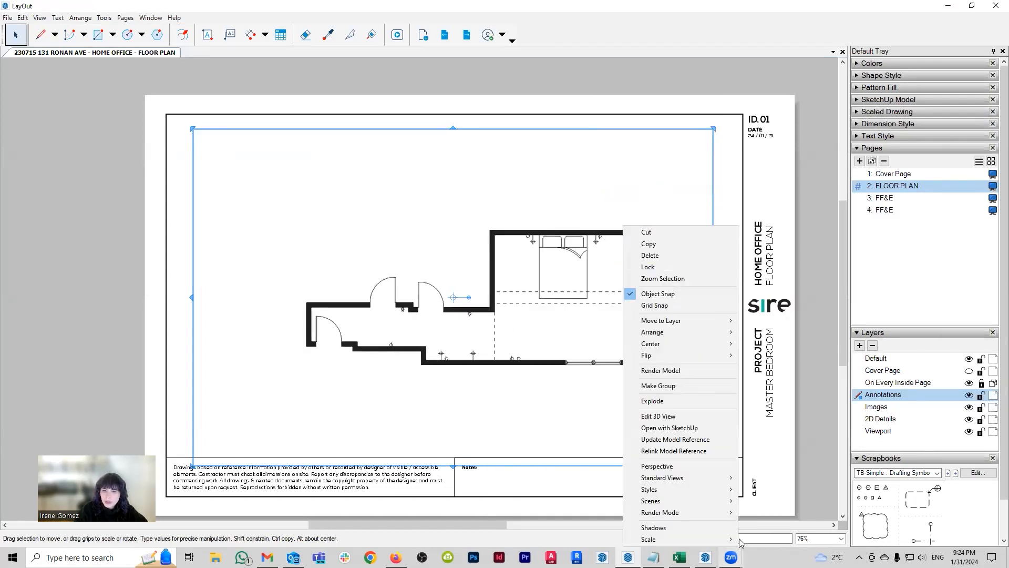
mouse_move(699, 539)
left_click(776, 169)
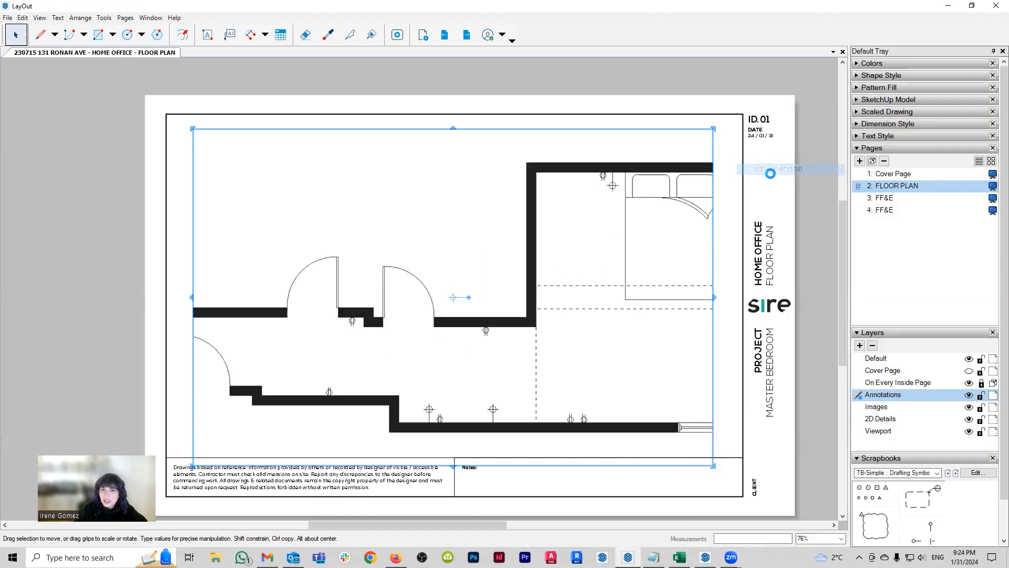
Step: Set the floor plan viewport's scale to 3/8" = 1'-0" (1:32)
right_click(518, 317)
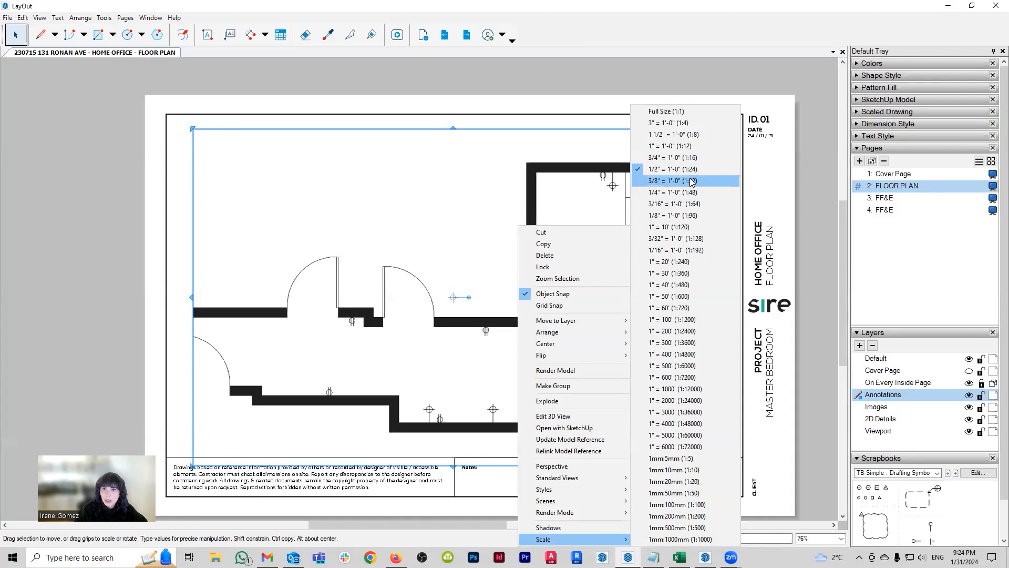
left_click(690, 180)
Step: Crop the viewport's left, top and bottom edges closer to the plan and extend its right edge to show the window wall
scroll(580, 330, "down", 1)
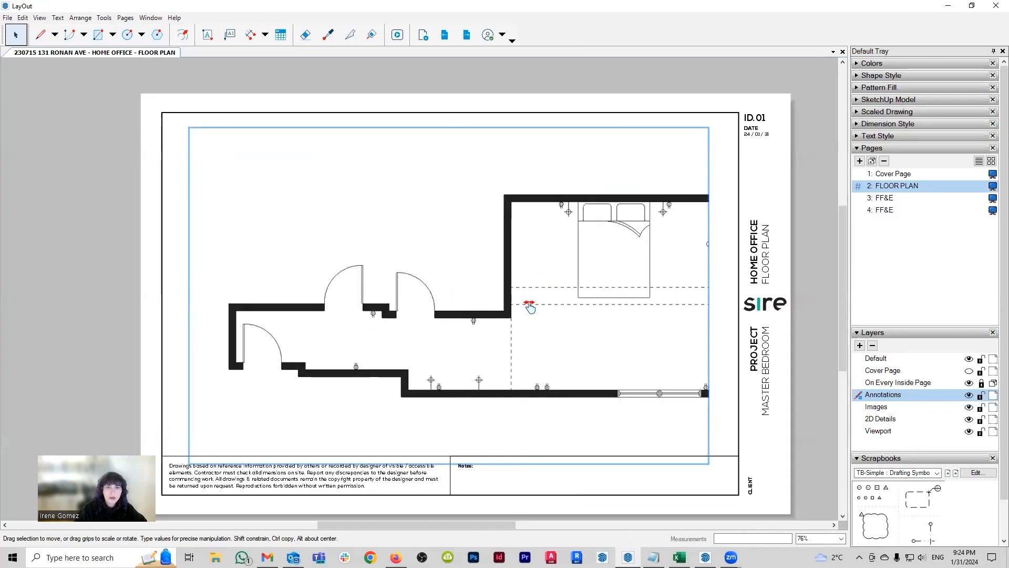
scroll(200, 292, "down", 1)
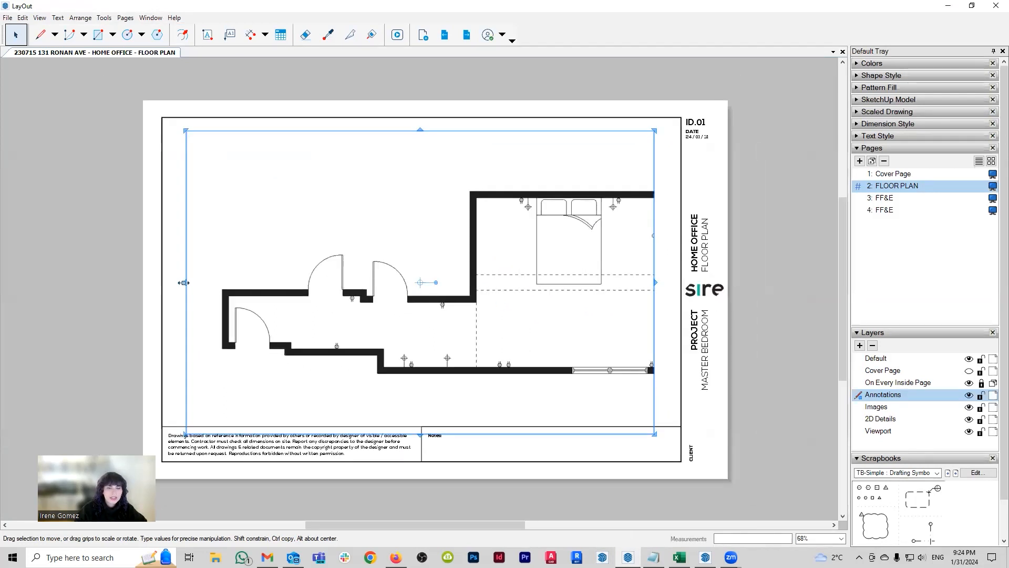
left_click_drag(184, 282, 206, 282)
left_click_drag(458, 434, 456, 389)
left_click_drag(431, 130, 431, 176)
left_click_drag(655, 282, 676, 290)
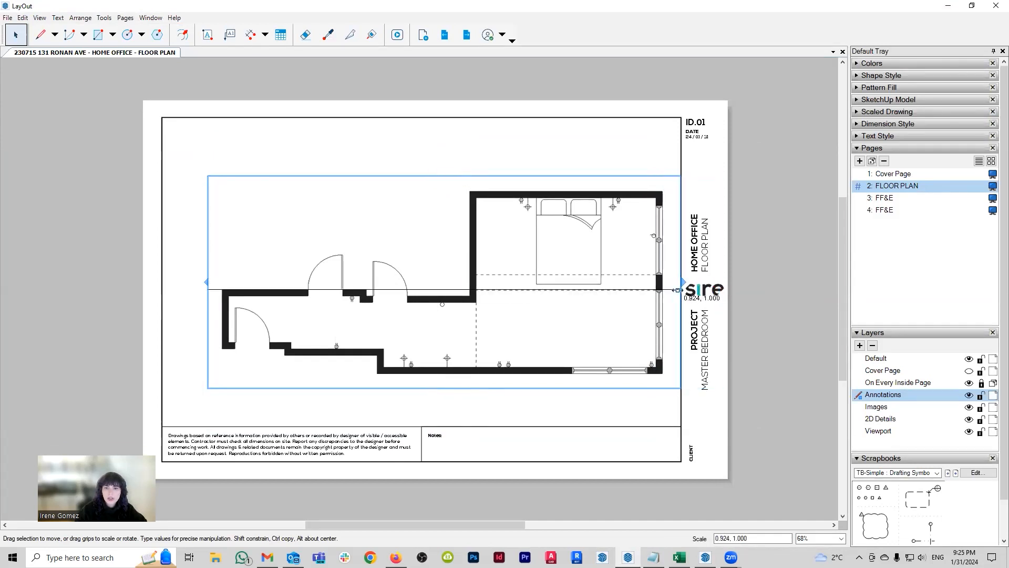
Step: Move the viewport left to centre it within the title block frame, trim its right edge slightly, and deselect it
left_click_drag(574, 371, 552, 370)
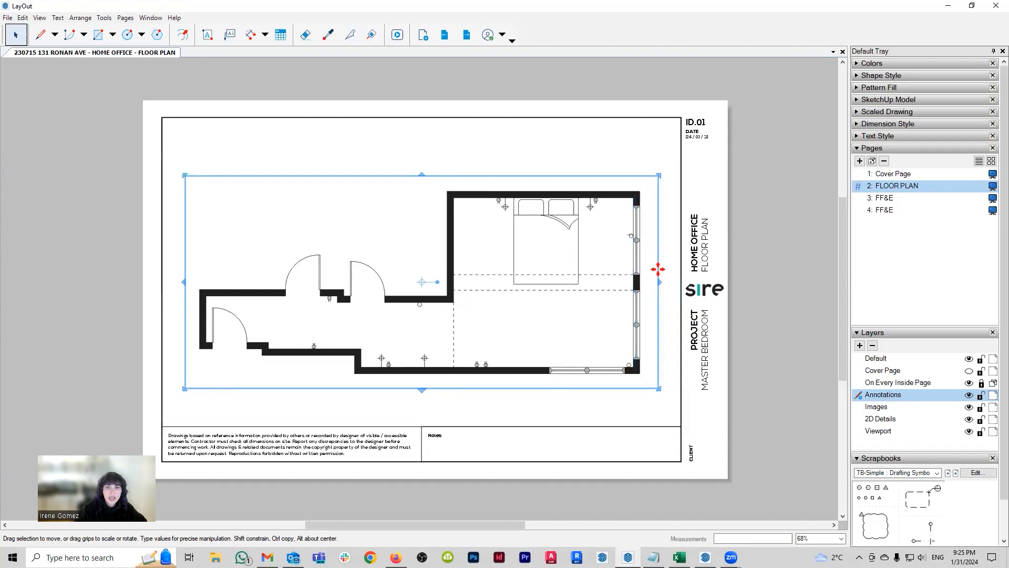
left_click_drag(637, 284, 658, 288)
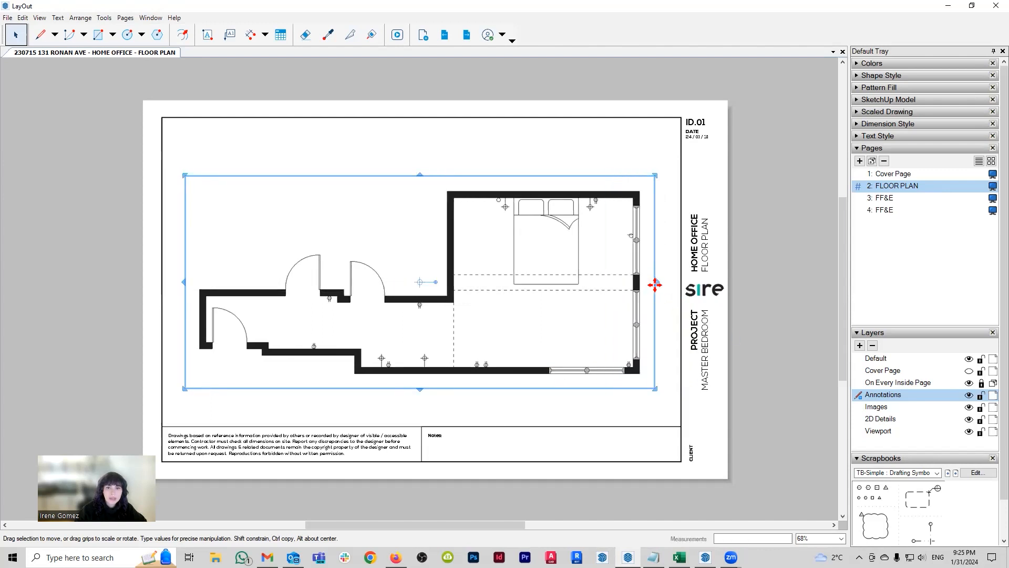
left_click(782, 304)
middle_click_drag(623, 329, 631, 347)
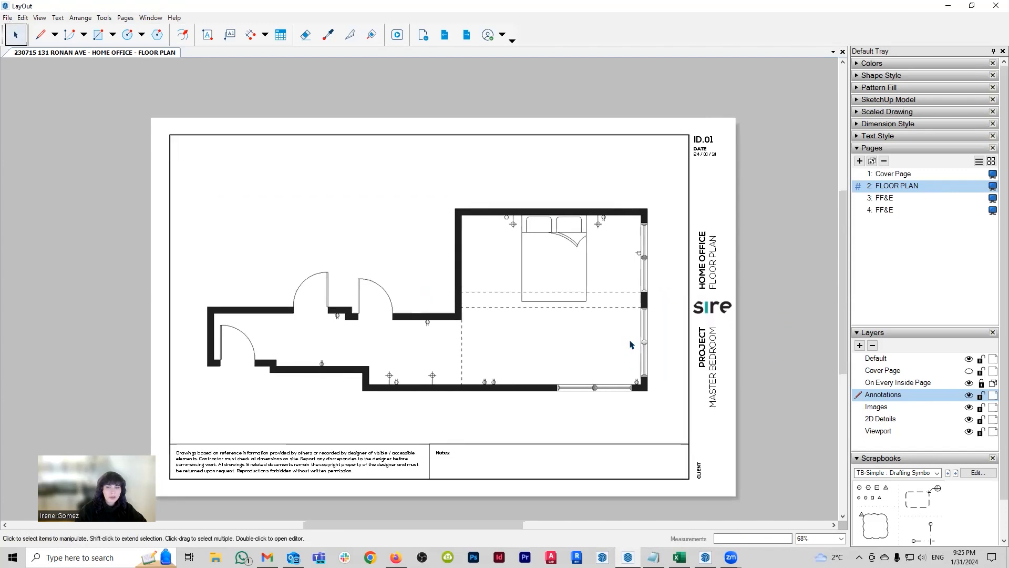